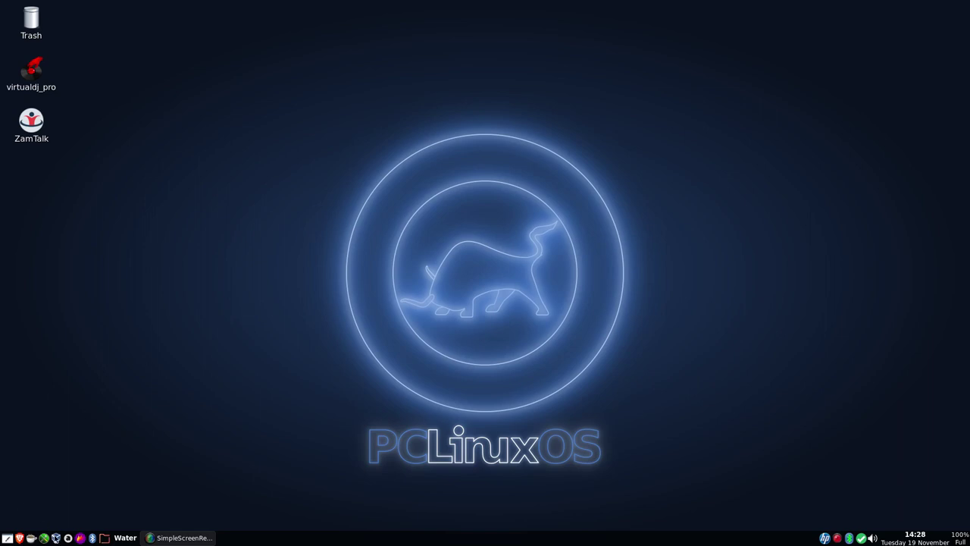
Open VirtualBox and start the Cinnamon-pclos virtual machine.
{"action": "left_click", "coordinate": [56, 538]}
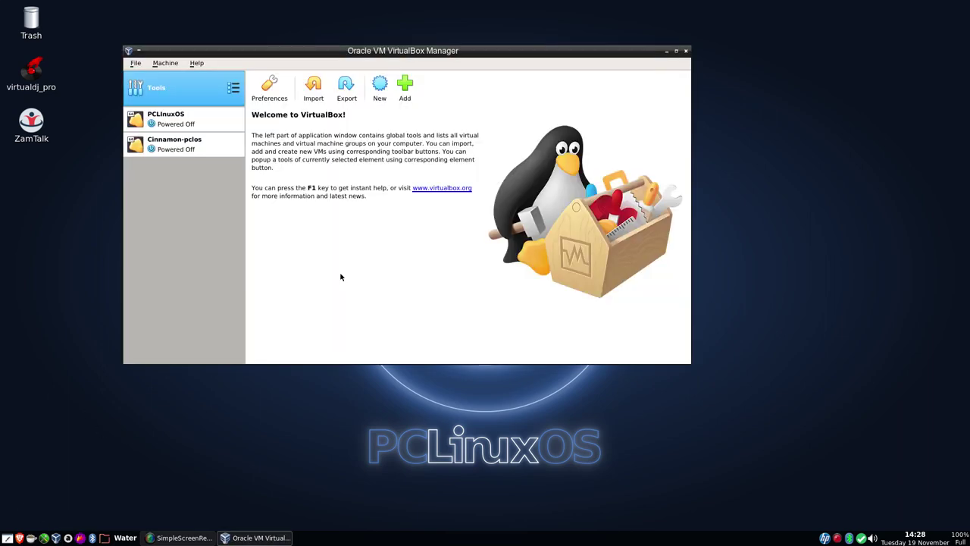
{"action": "left_click", "coordinate": [205, 138]}
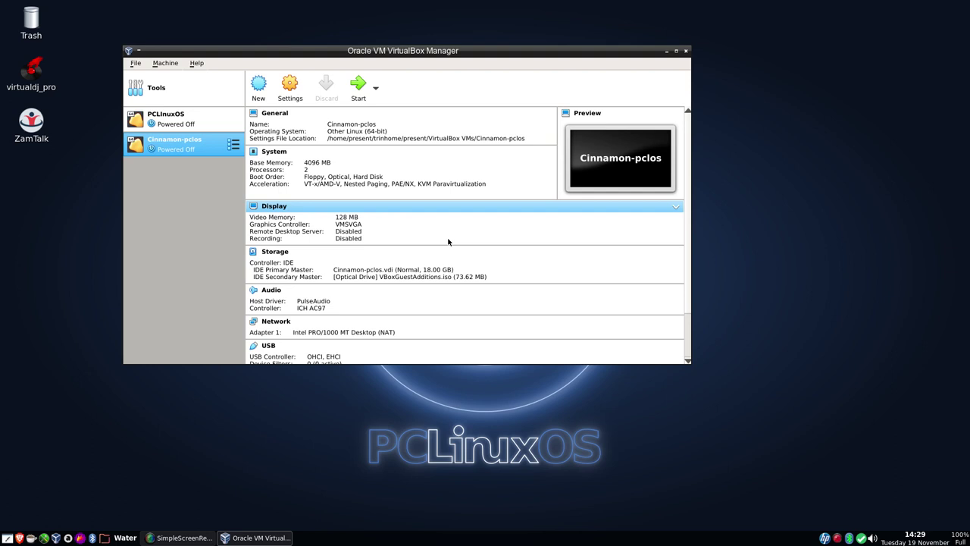
{"action": "left_click", "coordinate": [355, 84]}
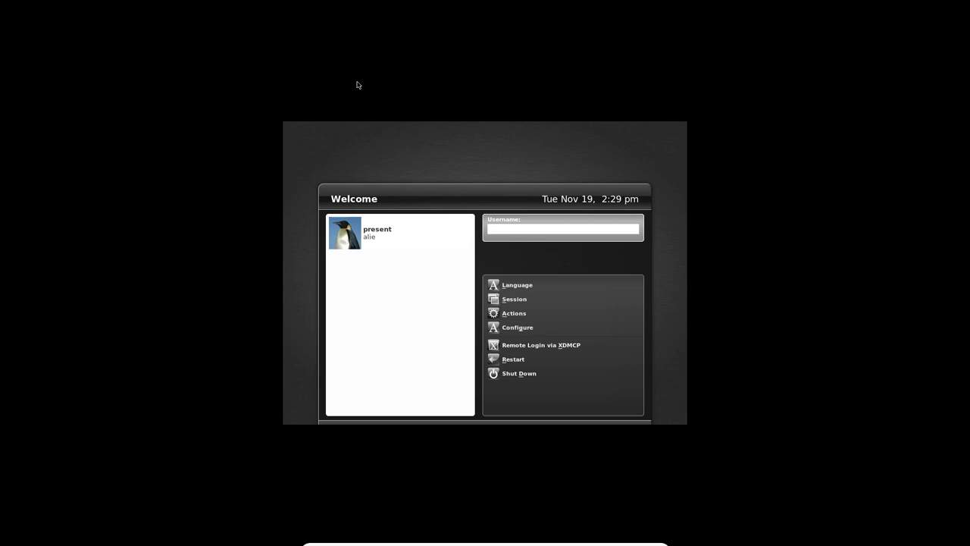
Select the listed account on the guest's login screen, but shut the virtual machine down instead of logging in.
{"action": "left_click", "coordinate": [377, 238]}
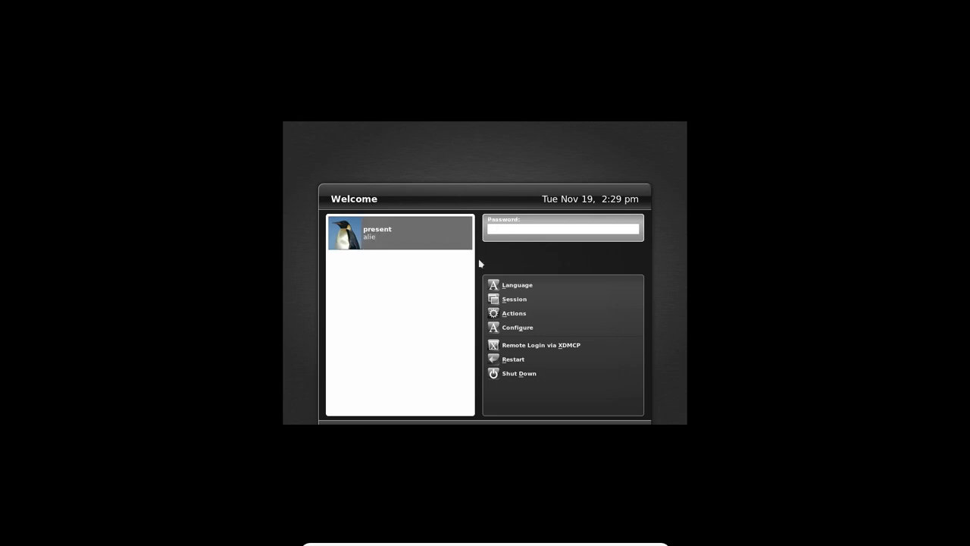
{"action": "left_click", "coordinate": [515, 373]}
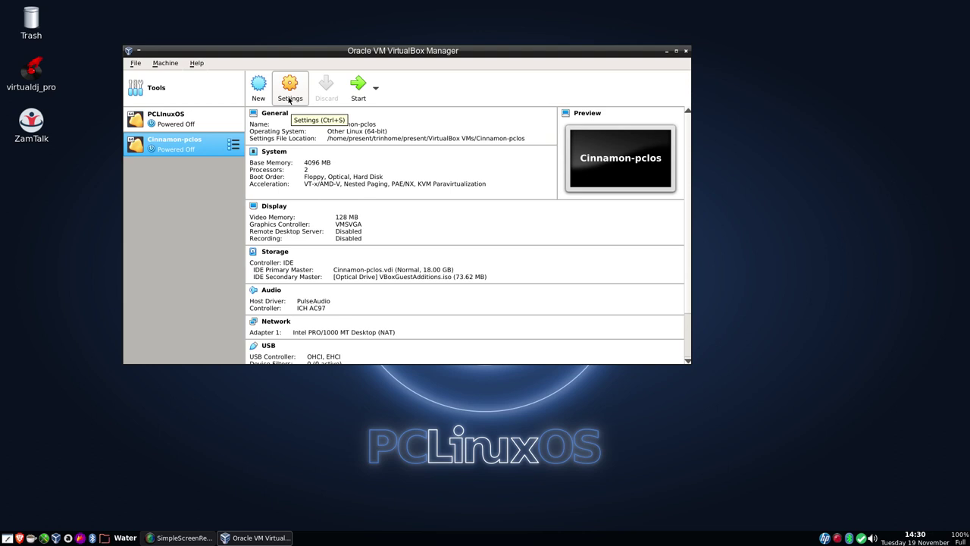
Remove the VBoxGuestAdditions.iso attachment from the Cinnamon-pclos machine's storage settings.
{"action": "left_click", "coordinate": [288, 99]}
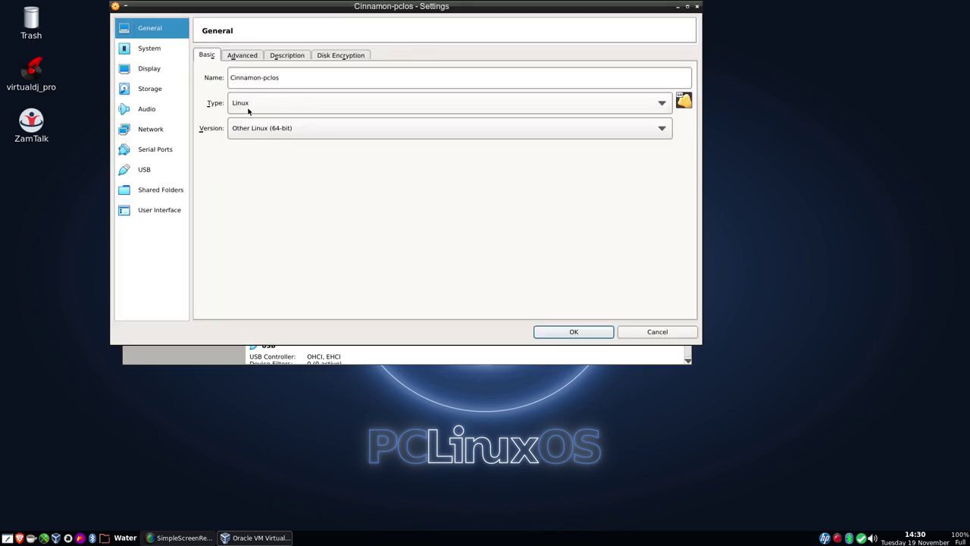
{"action": "left_click", "coordinate": [150, 92]}
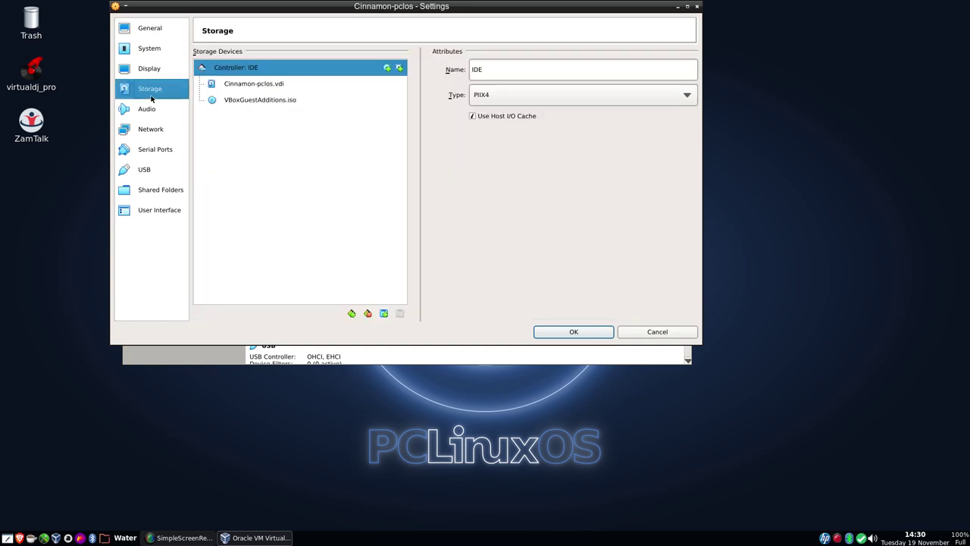
{"action": "left_click", "coordinate": [253, 106]}
{"action": "right_click", "coordinate": [253, 107]}
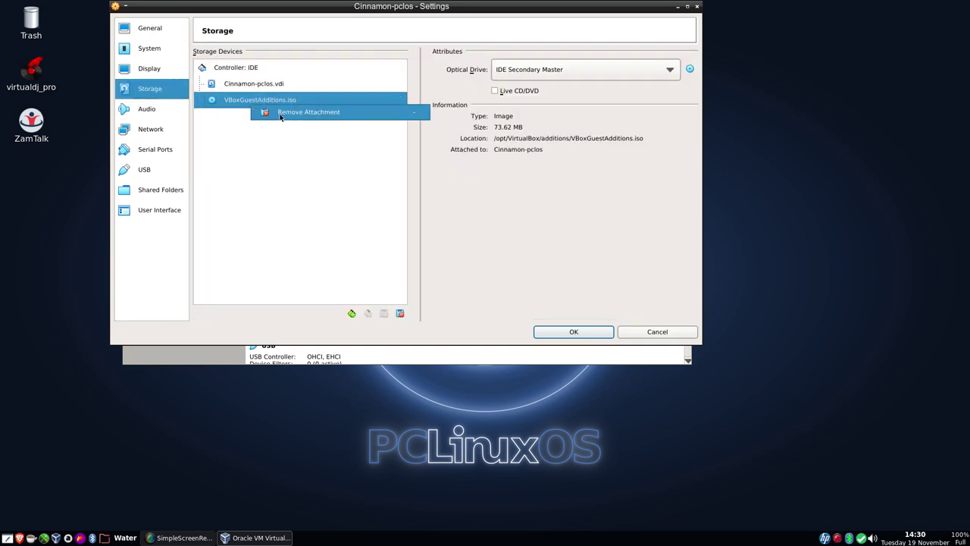
{"action": "left_click", "coordinate": [279, 115]}
Detach Cinnamon-pclos.vdi from the IDE controller and reattach it as an existing hard disk.
{"action": "left_click", "coordinate": [372, 206]}
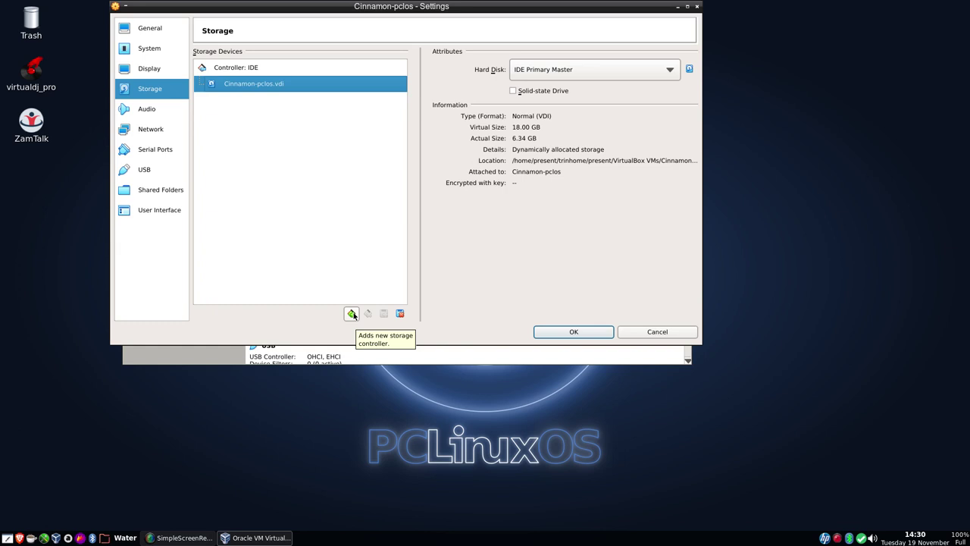
{"action": "left_click", "coordinate": [401, 313]}
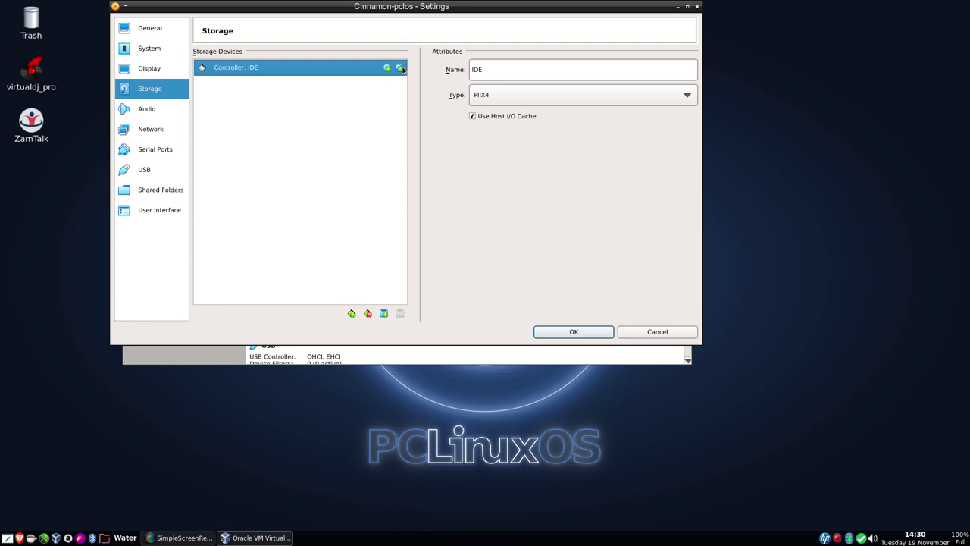
{"action": "left_click", "coordinate": [399, 68]}
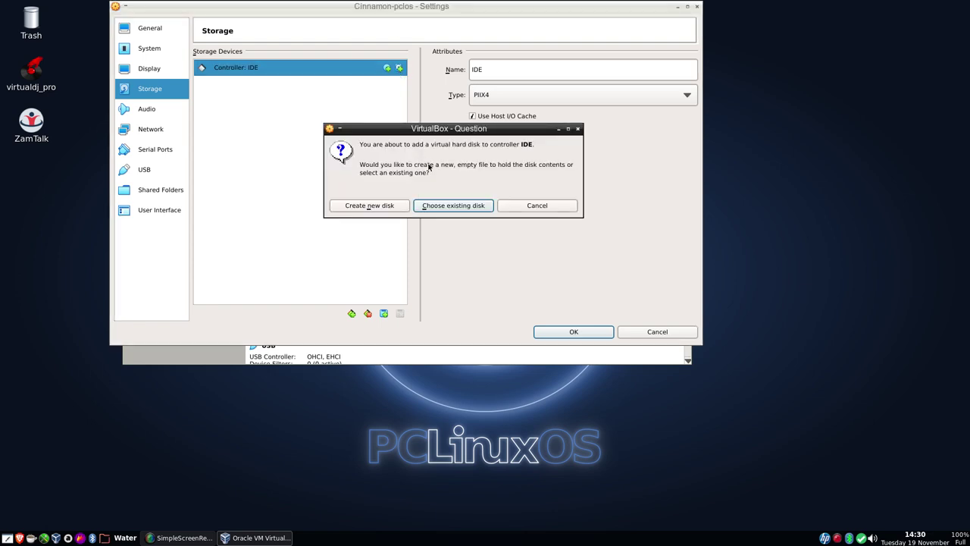
{"action": "left_click", "coordinate": [444, 206]}
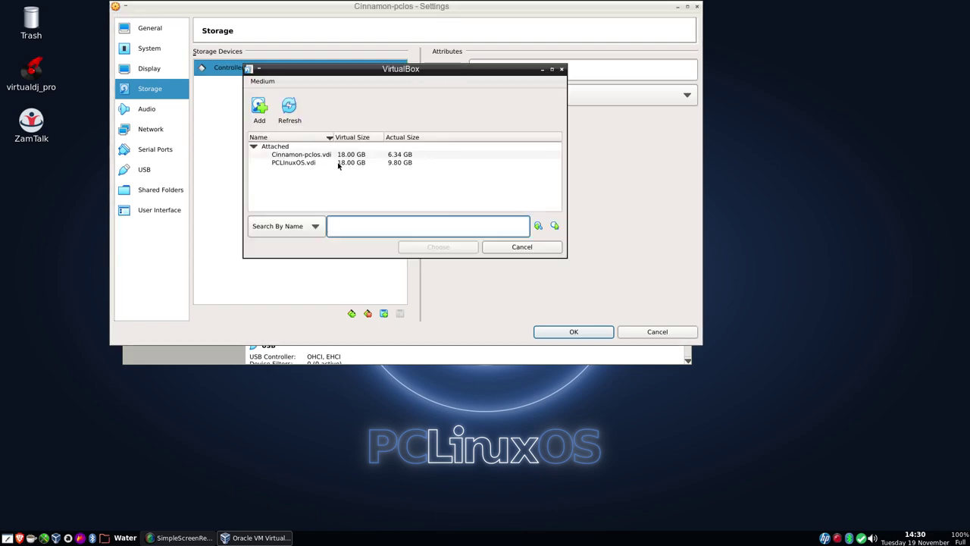
{"action": "left_click", "coordinate": [314, 156]}
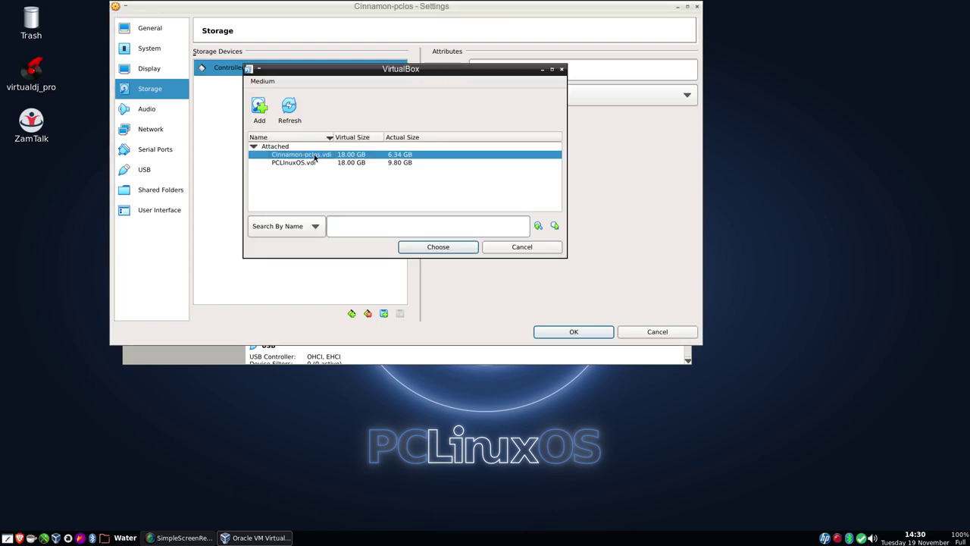
{"action": "left_click", "coordinate": [438, 247]}
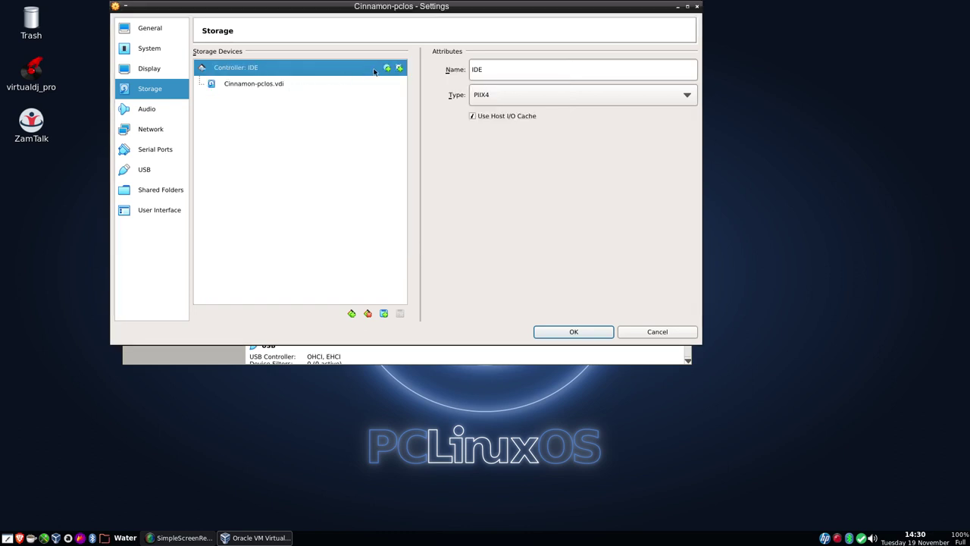
Add an optical drive with PCLinuxOS64-Cinnamon-international-beta1.3-2017.04 (community).iso to the IDE controller and save the machine settings.
{"action": "left_click", "coordinate": [387, 67]}
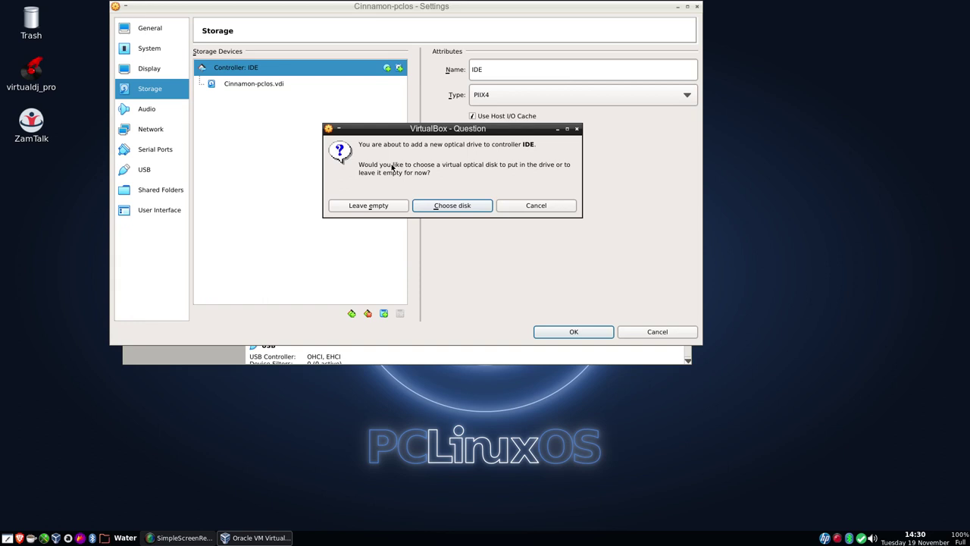
{"action": "left_click", "coordinate": [447, 215]}
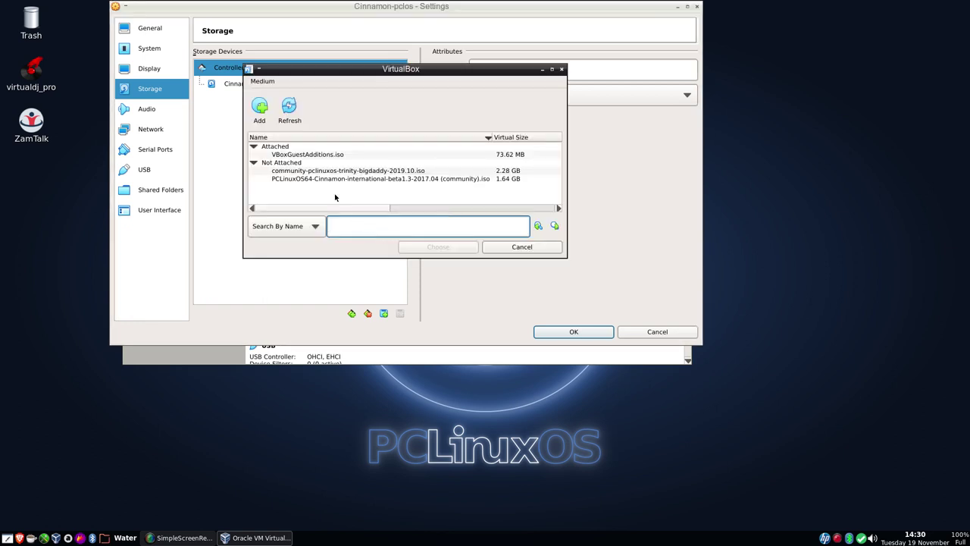
{"action": "left_click", "coordinate": [322, 180]}
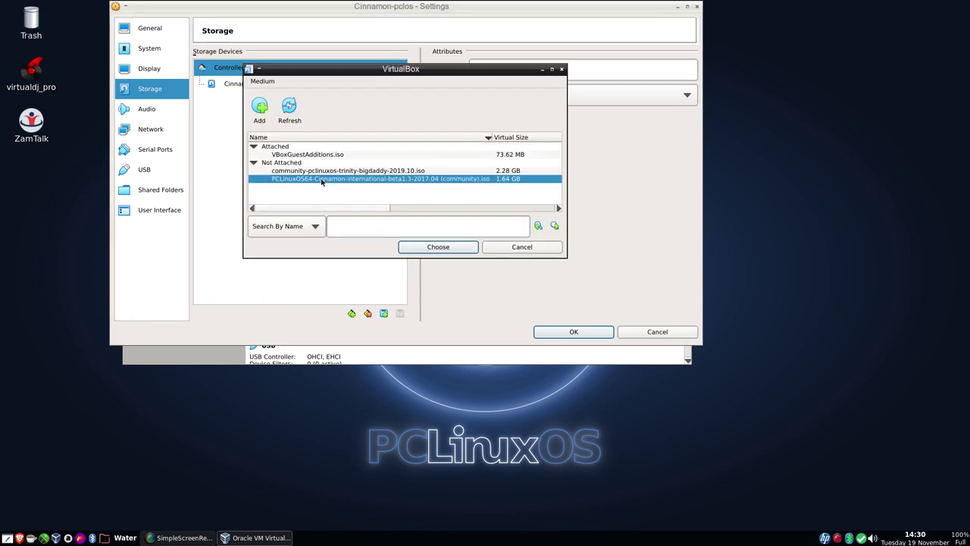
{"action": "left_click", "coordinate": [467, 249]}
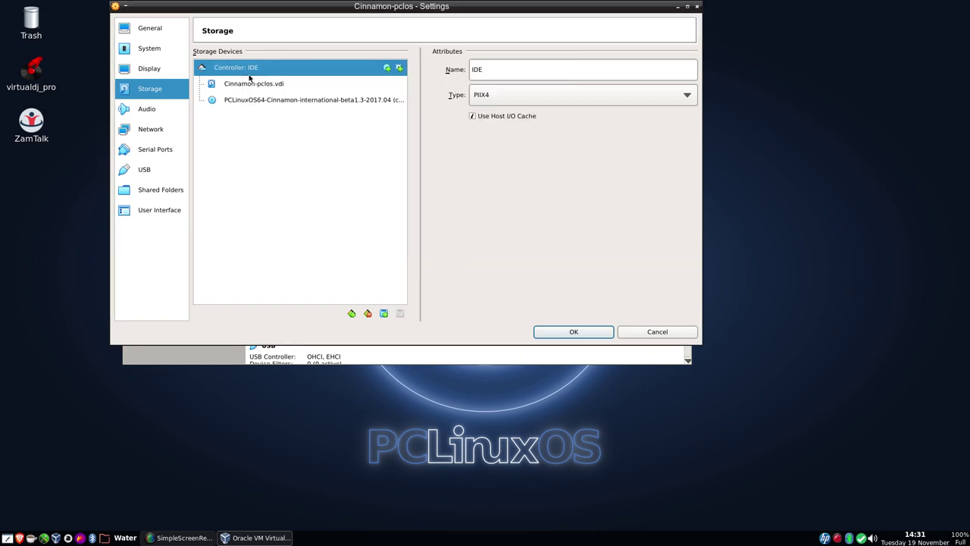
{"action": "left_click", "coordinate": [574, 332]}
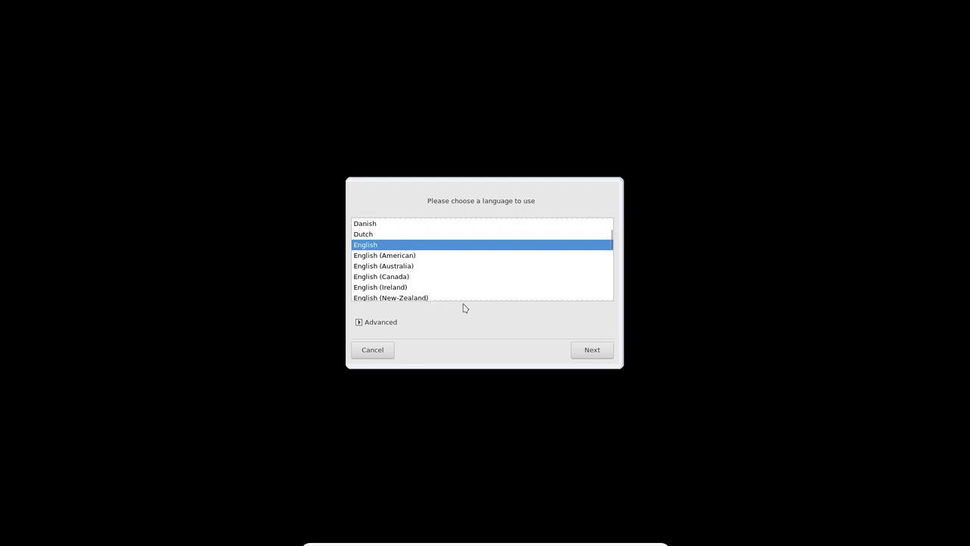
Set up the live system with English, the London timezone and the hardware clock set to UTC.
{"action": "left_click", "coordinate": [598, 353]}
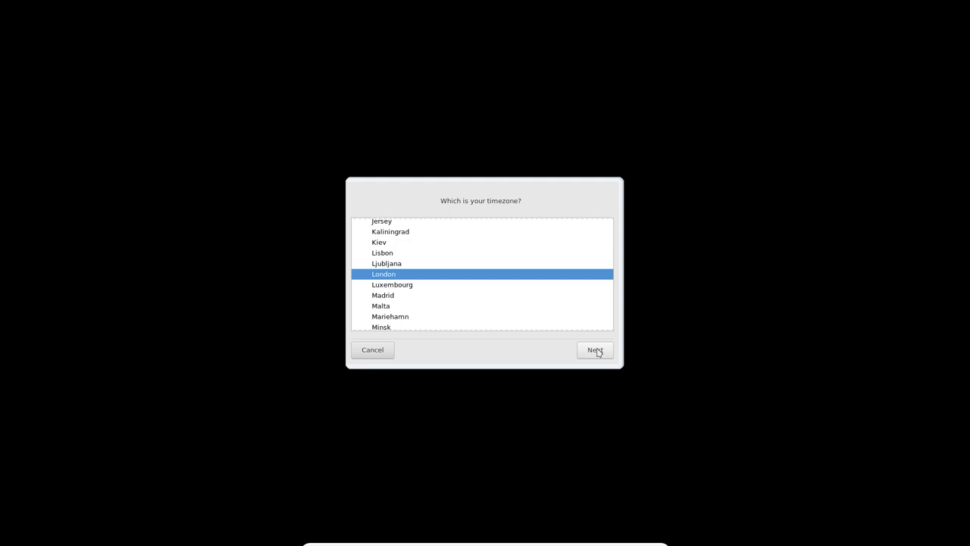
{"action": "left_click", "coordinate": [595, 349]}
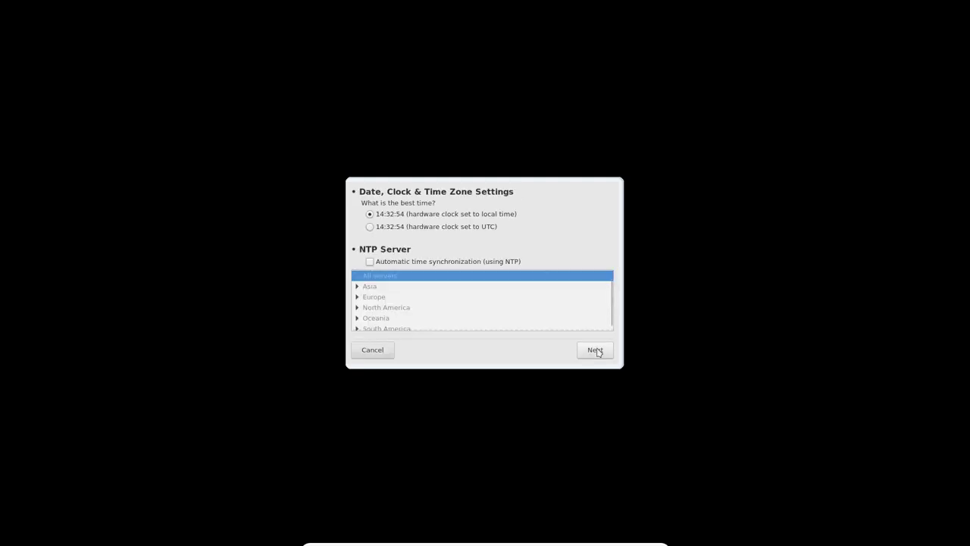
{"action": "left_click", "coordinate": [424, 227]}
{"action": "left_click", "coordinate": [595, 350]}
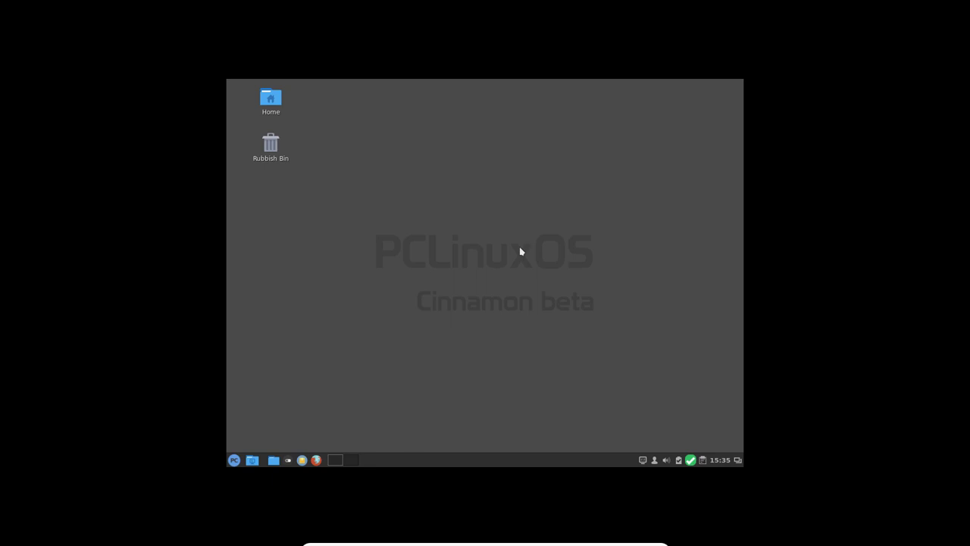
Change the live desktop's background to _MG_1669.JPG from the wallpapers-r76 folder and close the Backgrounds window.
{"action": "right_click", "coordinate": [462, 193]}
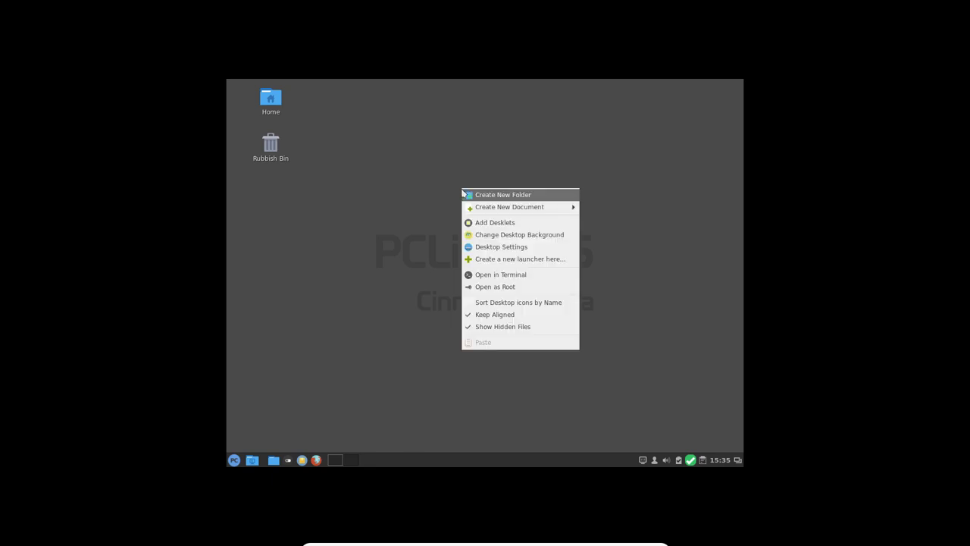
{"action": "left_click", "coordinate": [490, 237]}
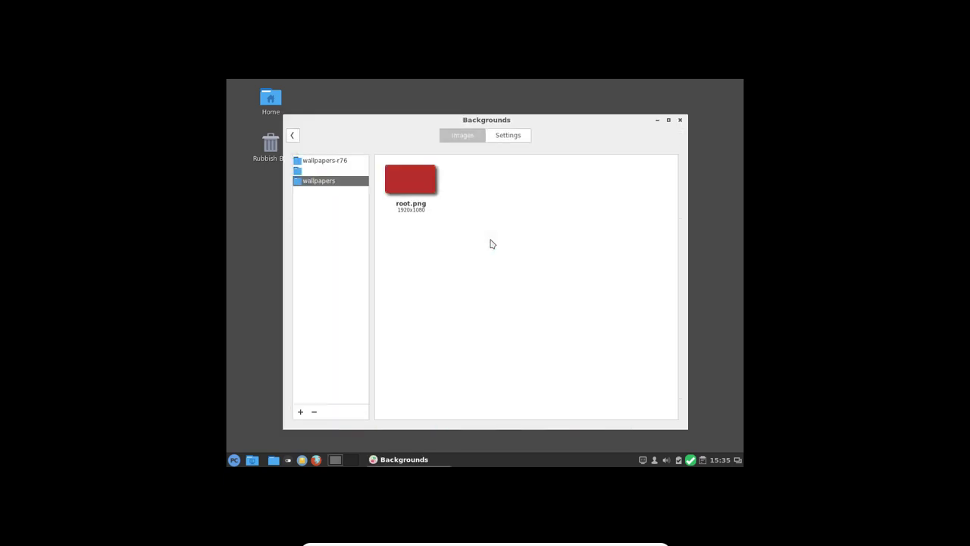
{"action": "left_click", "coordinate": [316, 162]}
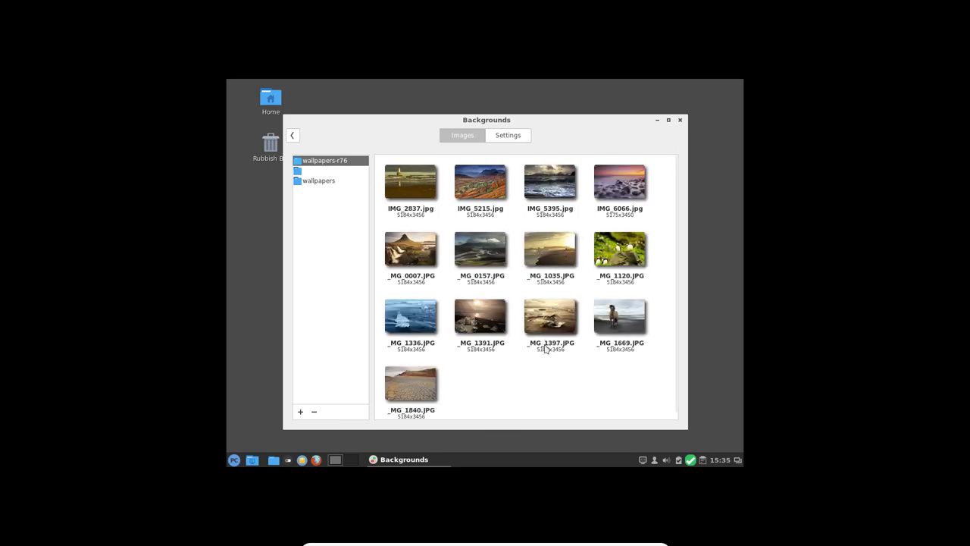
{"action": "left_click", "coordinate": [607, 331]}
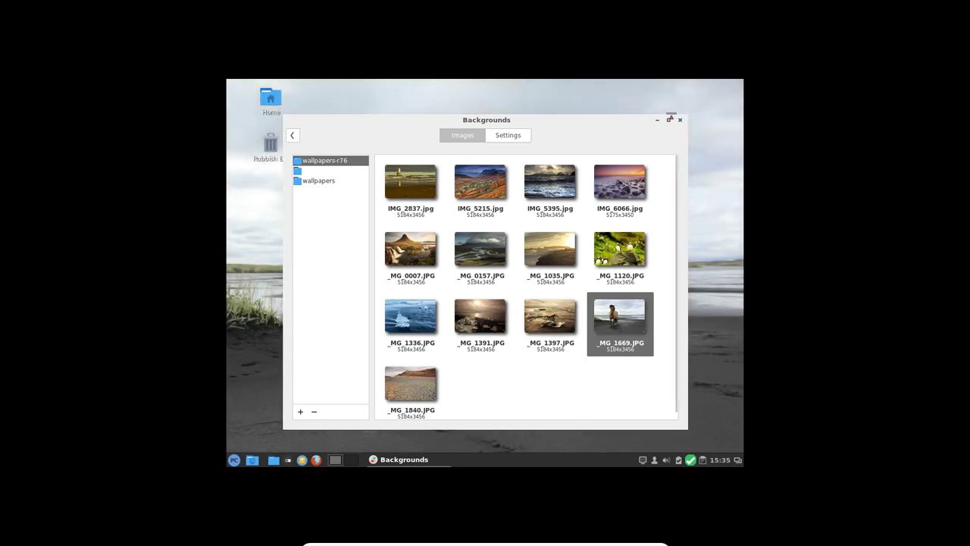
{"action": "left_click", "coordinate": [680, 121]}
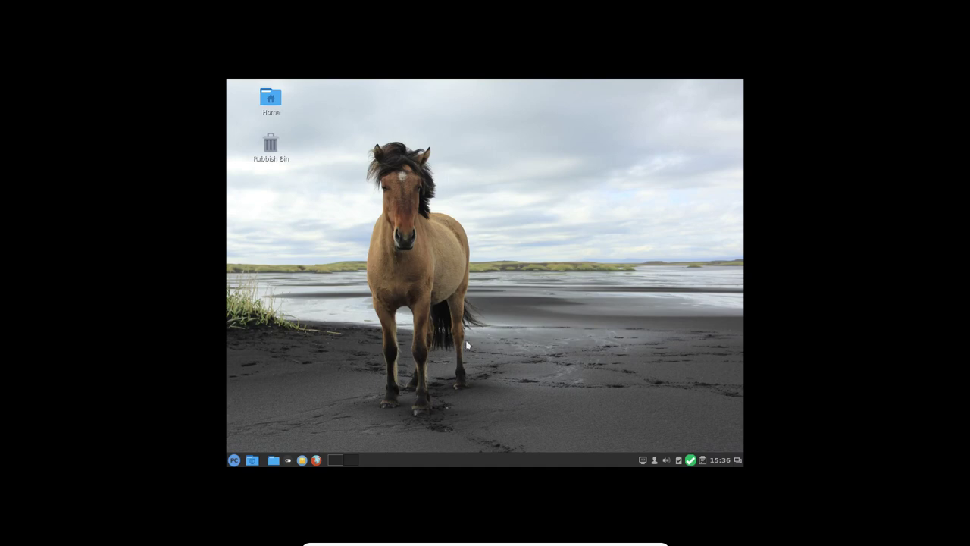
Restart the live Cinnamon system.
{"action": "right_click", "coordinate": [454, 189]}
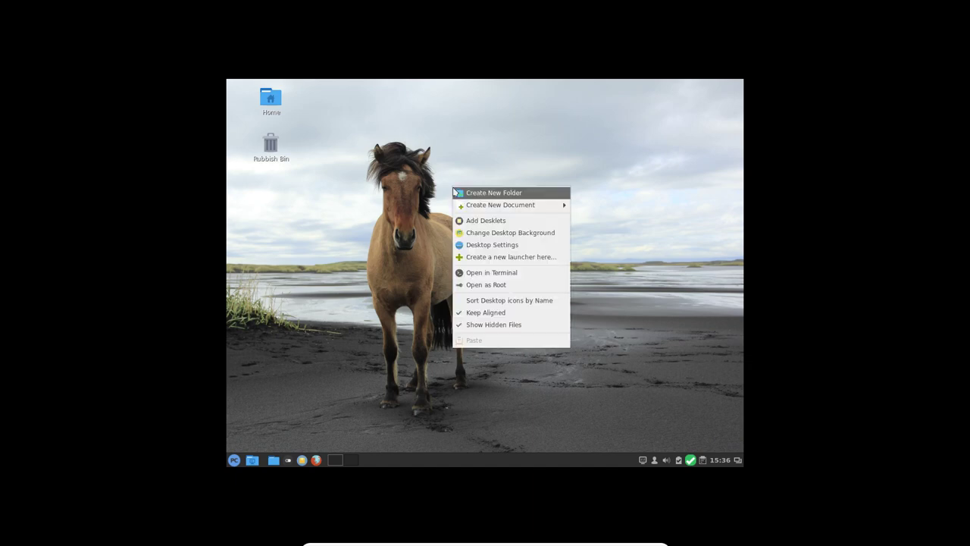
{"action": "left_click", "coordinate": [310, 298]}
{"action": "left_click", "coordinate": [233, 460]}
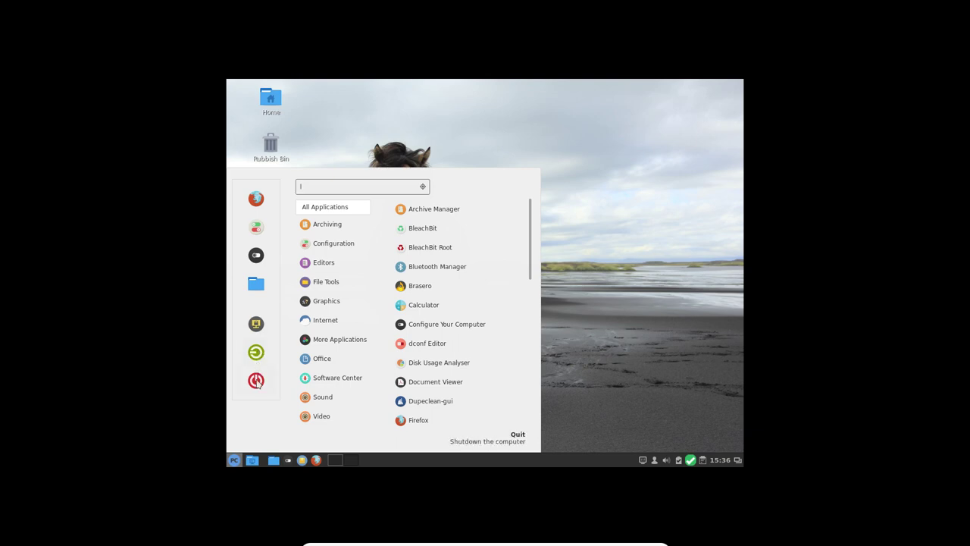
{"action": "left_click", "coordinate": [257, 381]}
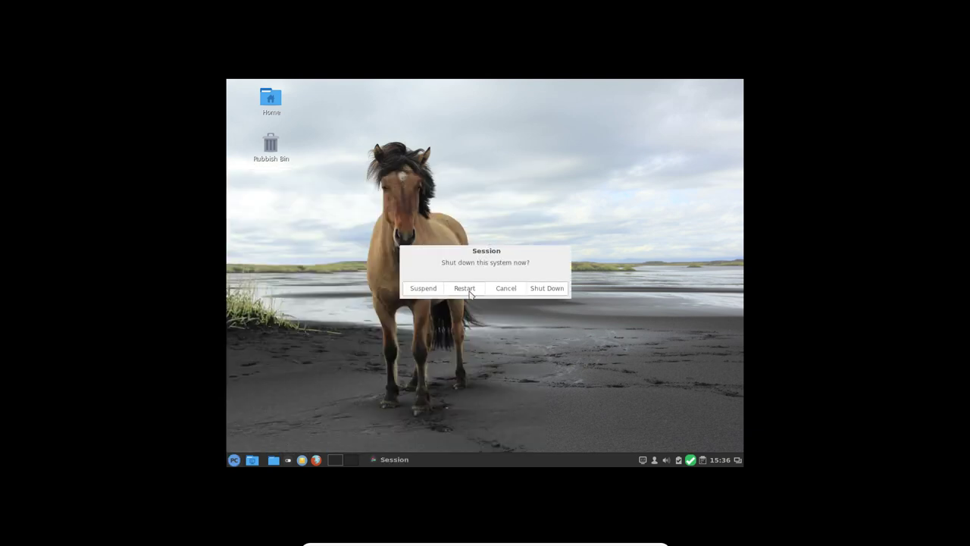
{"action": "left_click", "coordinate": [470, 295]}
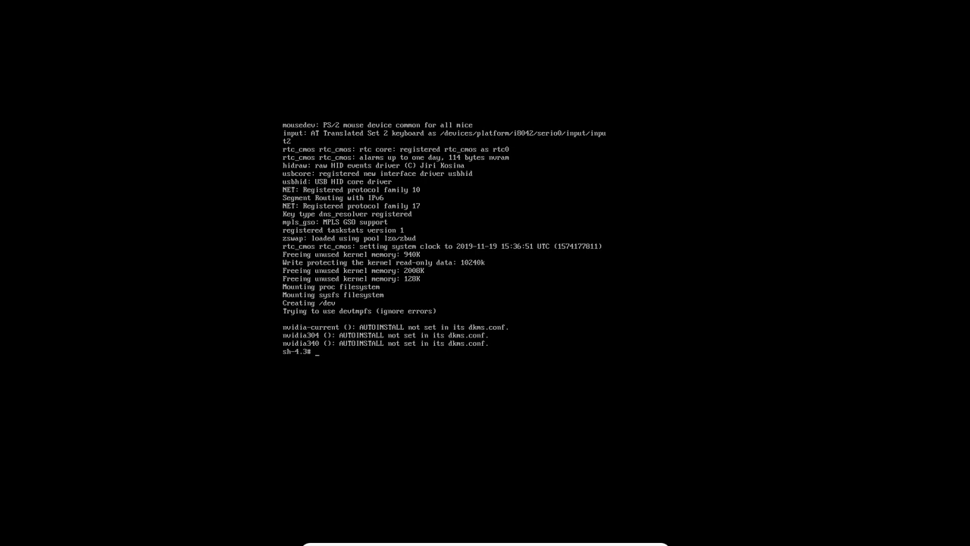
Run init 5 at the shell prompt to start the graphical session.
{"action": "type", "text": "init 5"}
{"action": "key", "text": "Return"}
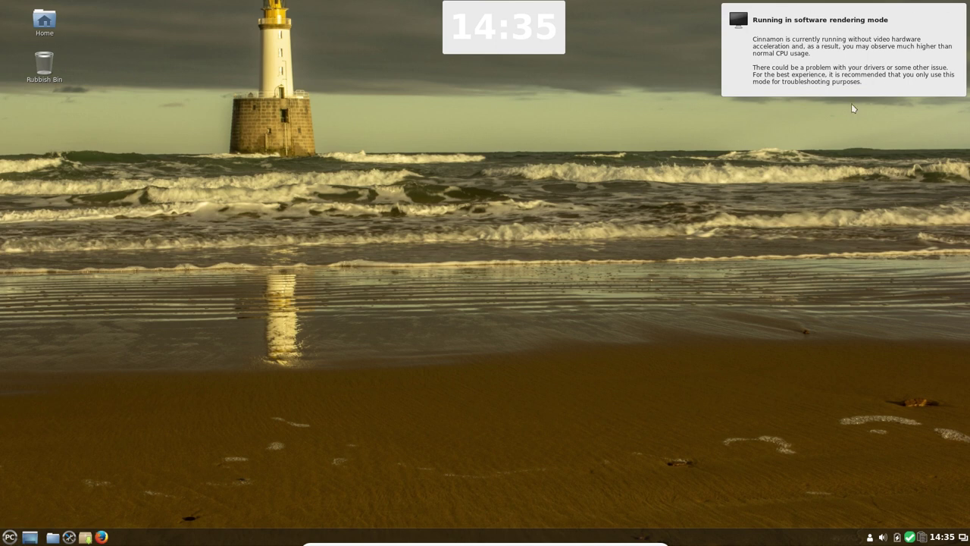
Dismiss the software rendering notification and remove the clock desklet from the desktop.
{"action": "left_click", "coordinate": [830, 80]}
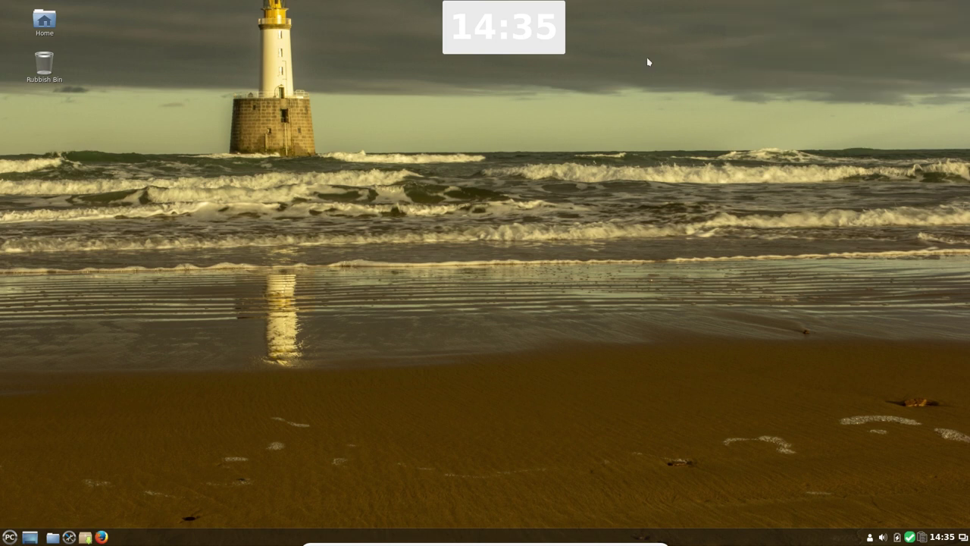
{"action": "right_click", "coordinate": [494, 30]}
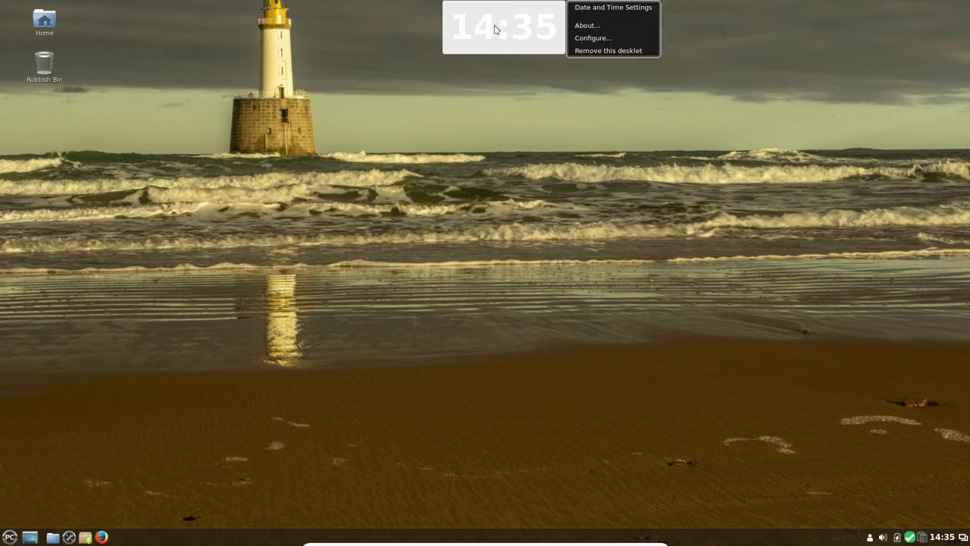
{"action": "left_click", "coordinate": [598, 51]}
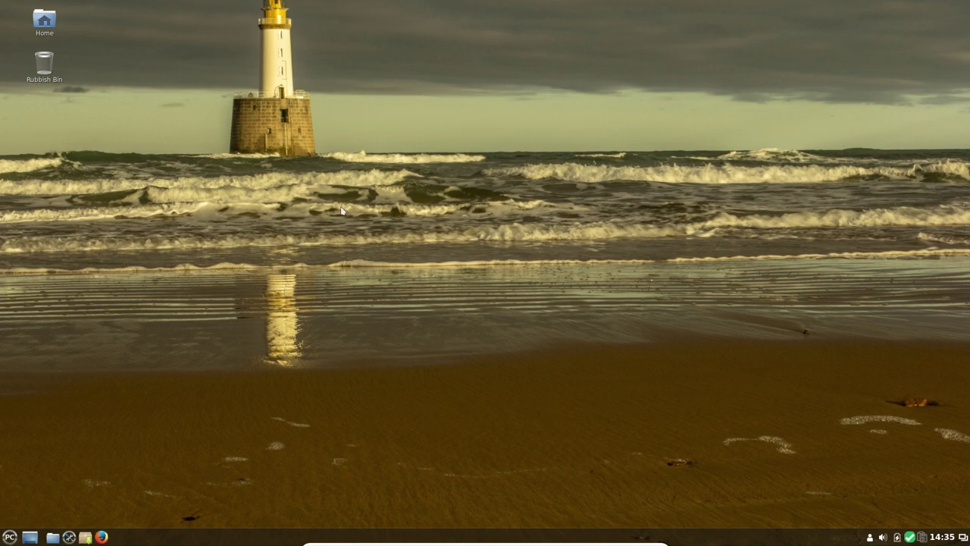
Check the desktop layout and desktop icon options in the Desktop settings, leaving them unedited, and close the window.
{"action": "right_click", "coordinate": [336, 122]}
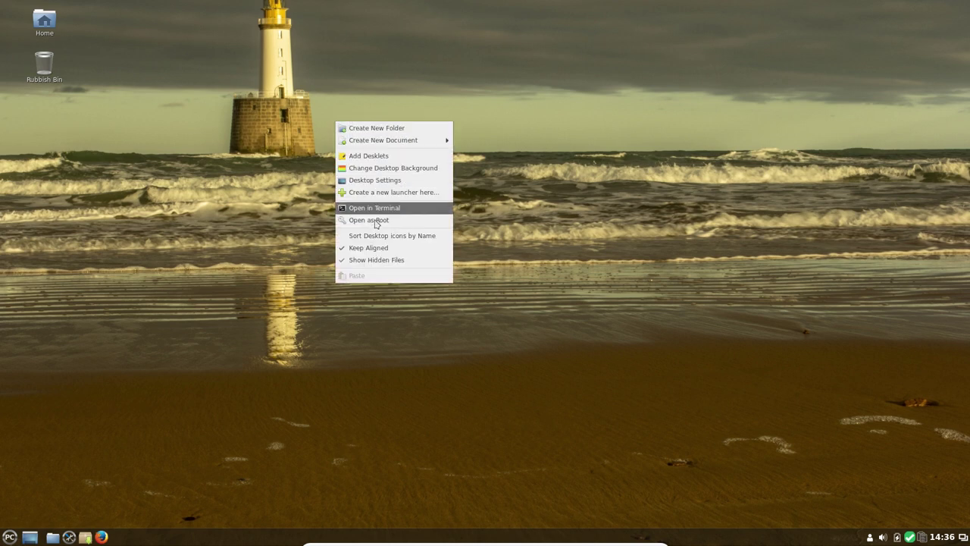
{"action": "left_click", "coordinate": [370, 182]}
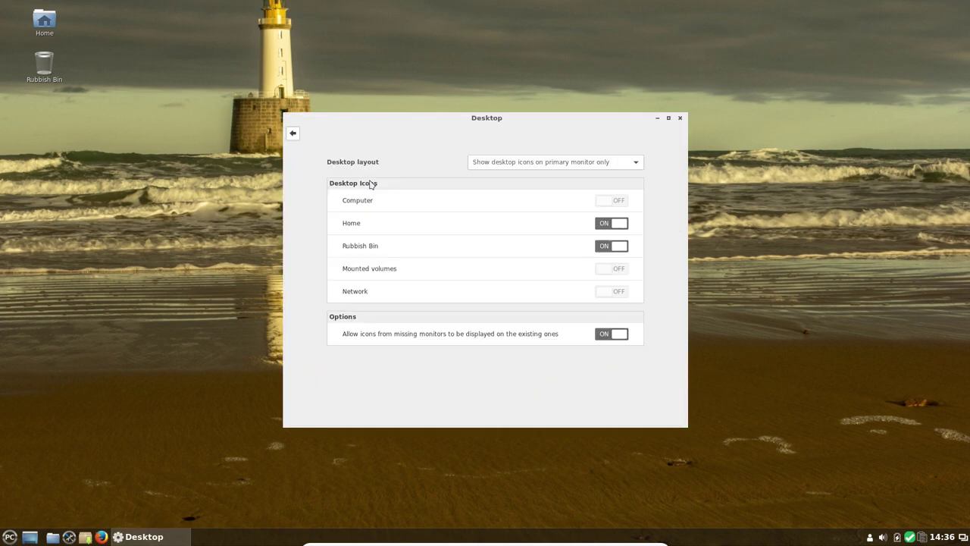
{"action": "left_click", "coordinate": [679, 119]}
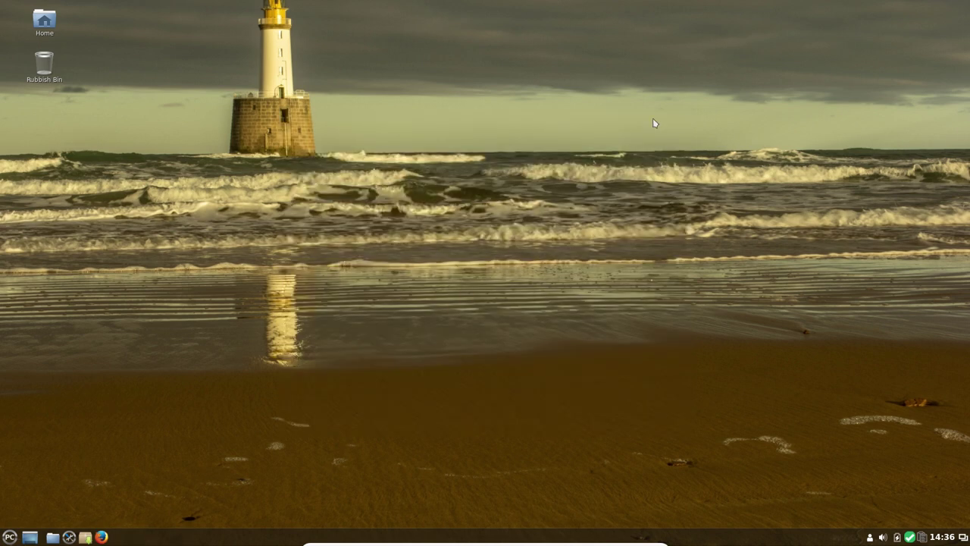
Change the desktop background to pclos2.png from the unnamed wallpaper folder and close the Backgrounds window.
{"action": "right_click", "coordinate": [442, 121]}
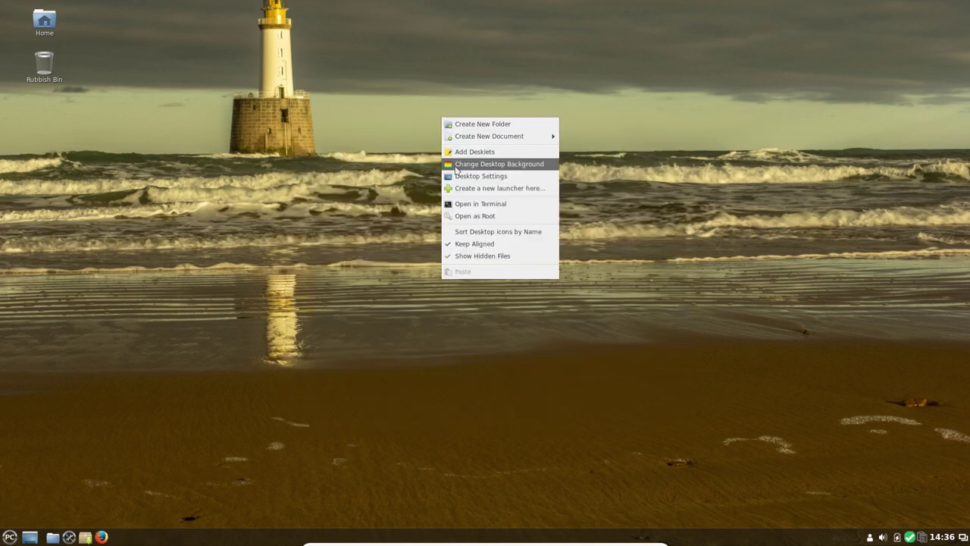
{"action": "left_click", "coordinate": [457, 164]}
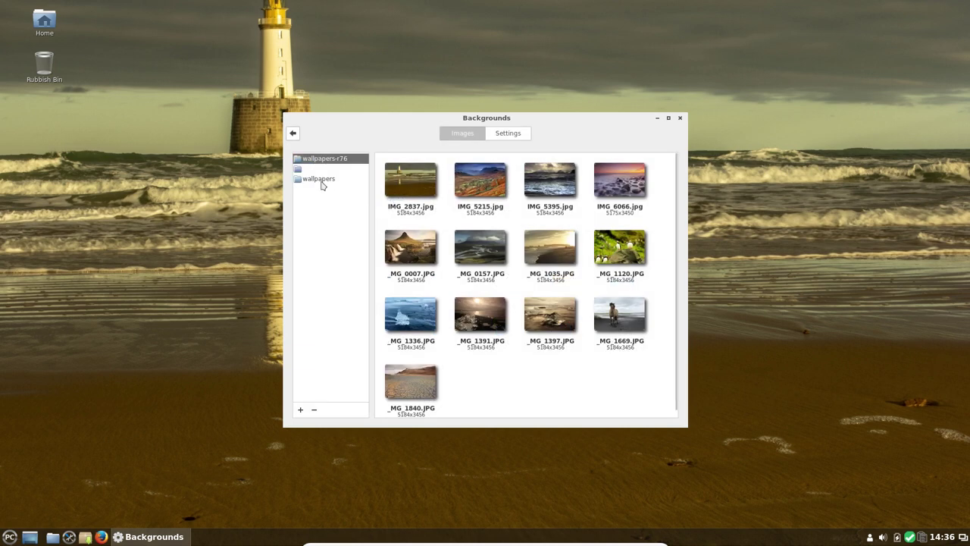
{"action": "left_click", "coordinate": [321, 183]}
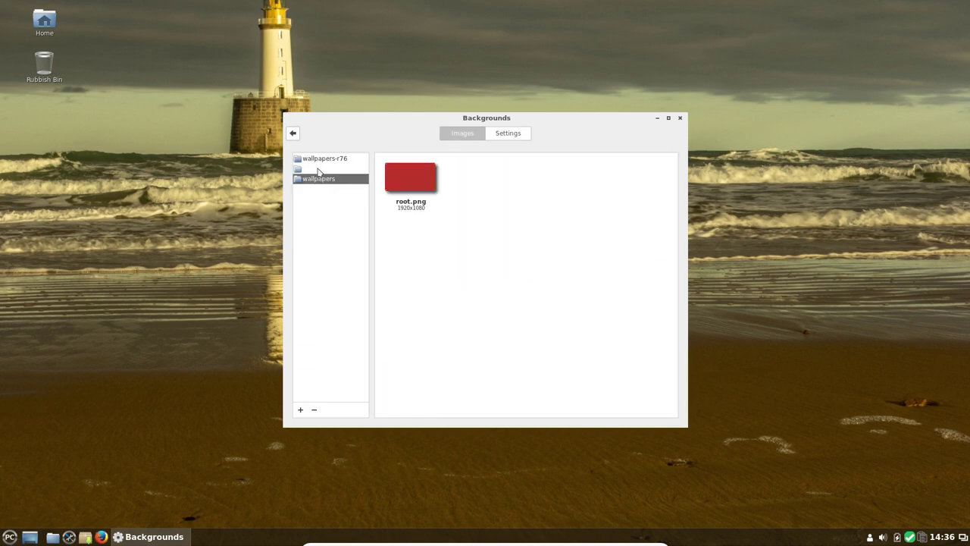
{"action": "left_click", "coordinate": [319, 169]}
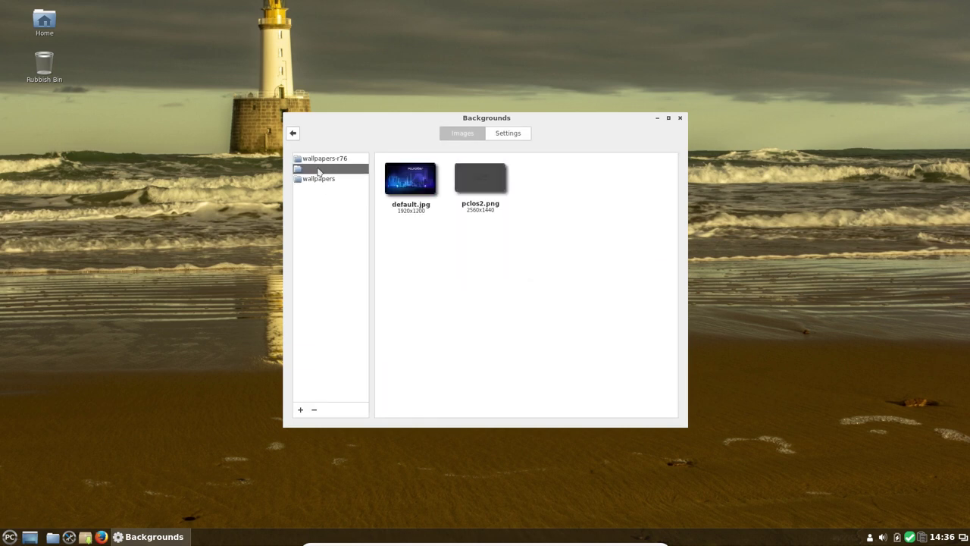
{"action": "left_click", "coordinate": [477, 188]}
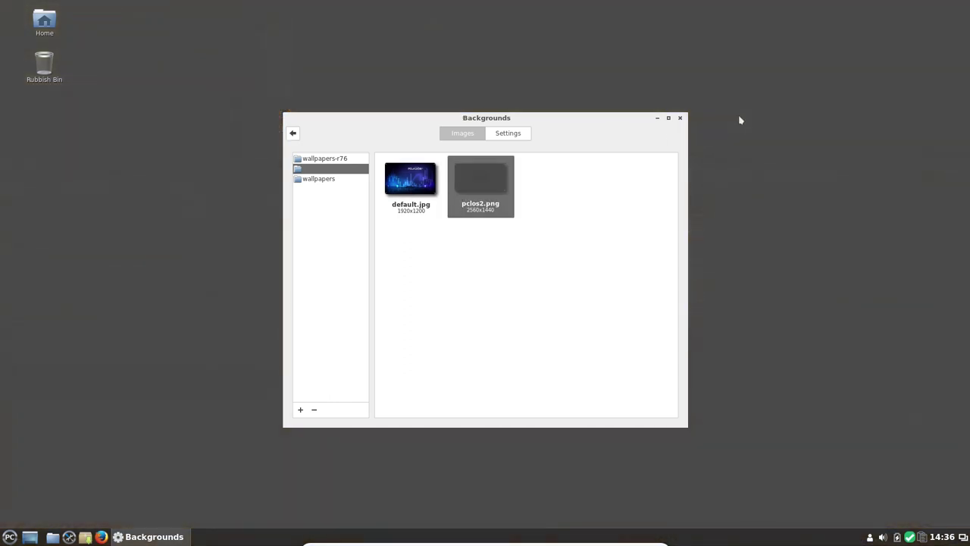
{"action": "left_click", "coordinate": [680, 119]}
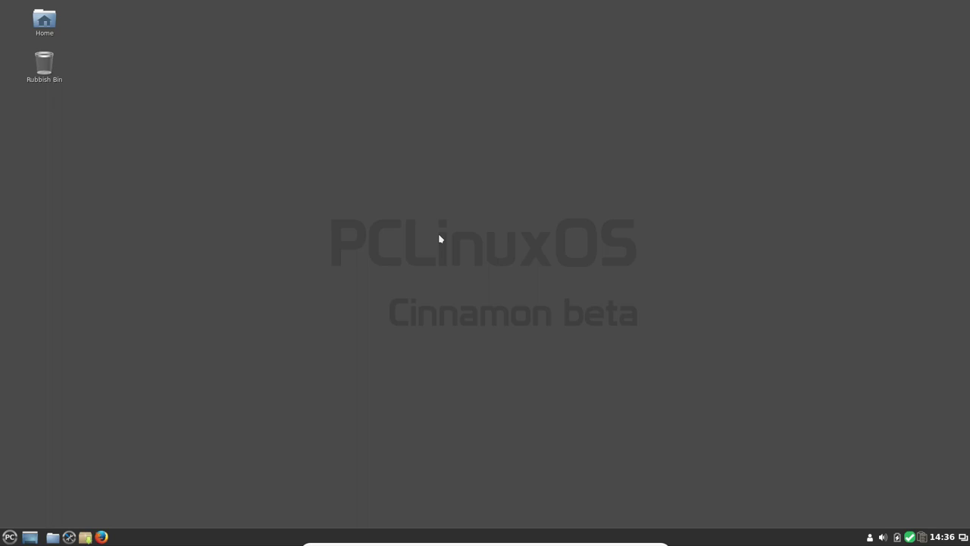
Launch the Synaptic package manager and authenticate with the root password.
{"action": "left_click", "coordinate": [86, 537]}
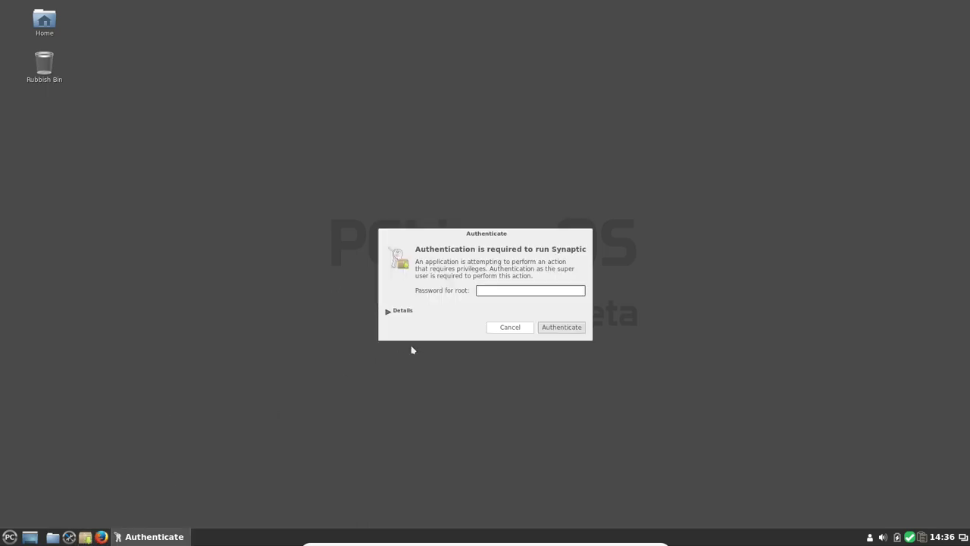
{"action": "type", "text": "•••••••"}
{"action": "key", "text": "Return"}
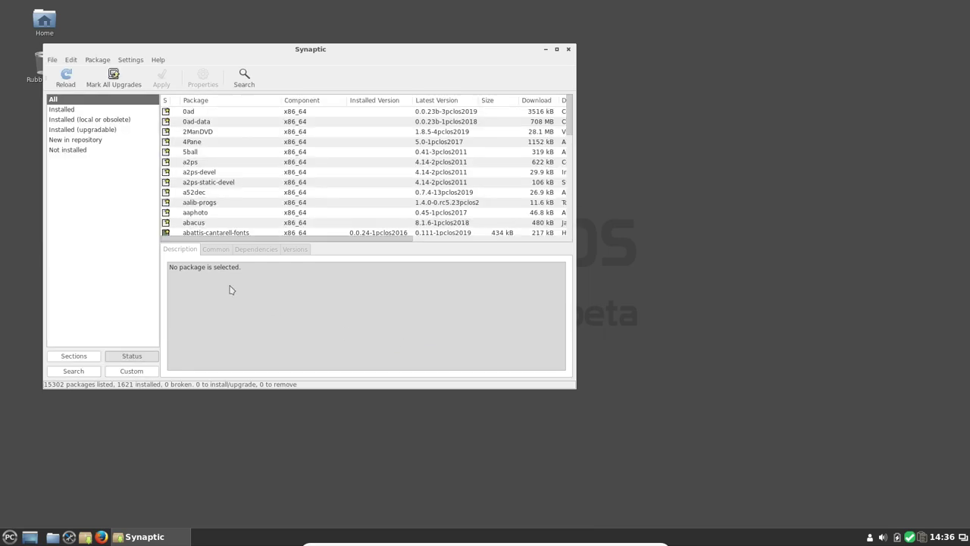
Filter the packages by Installed (upgradable) and by Installed (local or obsolete), and look through the local or obsolete list.
{"action": "left_click", "coordinate": [85, 131]}
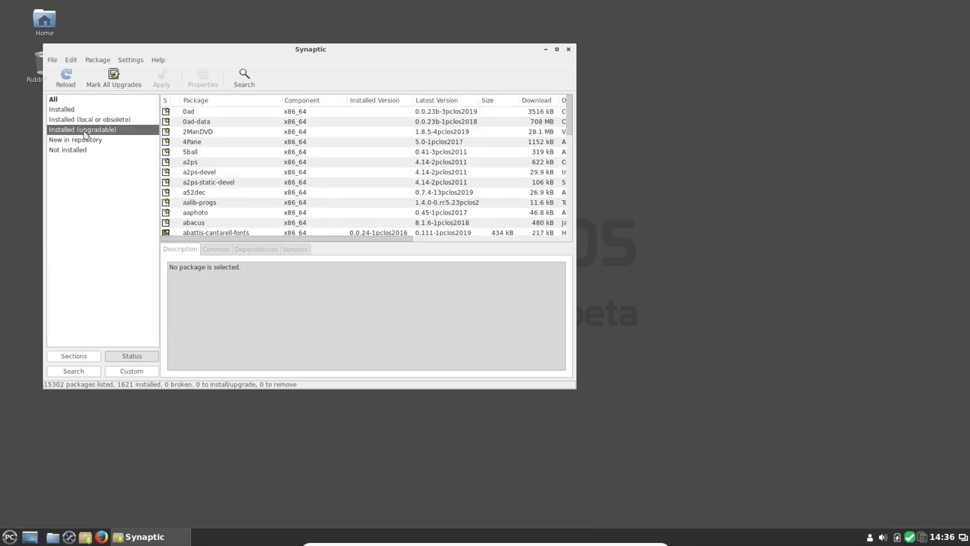
{"action": "left_click", "coordinate": [92, 121]}
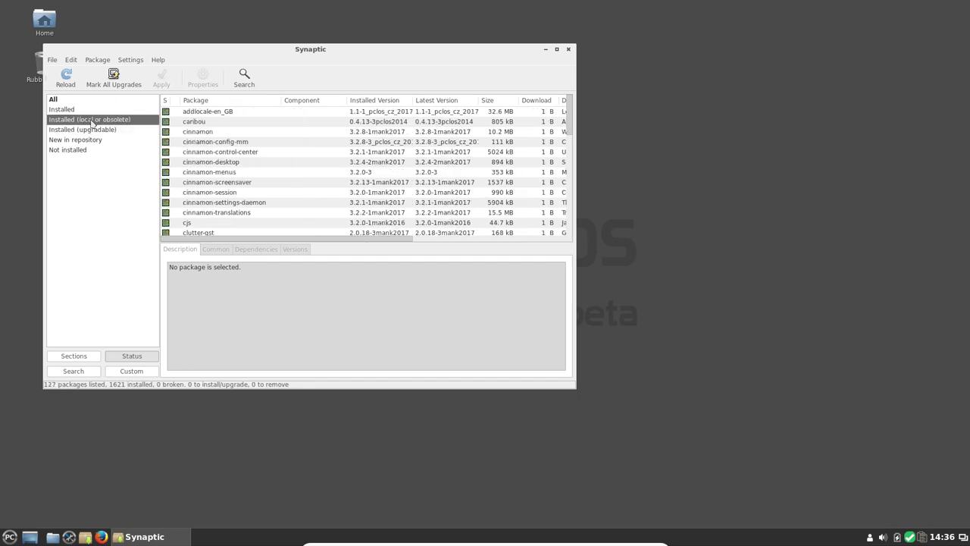
{"action": "scroll", "coordinate": [240, 134], "scroll_direction": "down", "scroll_amount": 10}
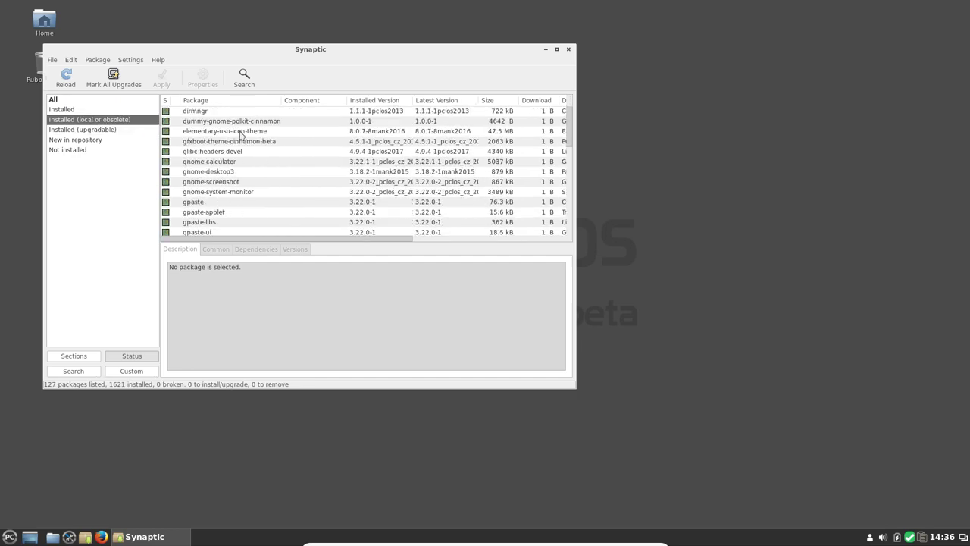
{"action": "scroll", "coordinate": [240, 134], "scroll_direction": "down", "scroll_amount": 5}
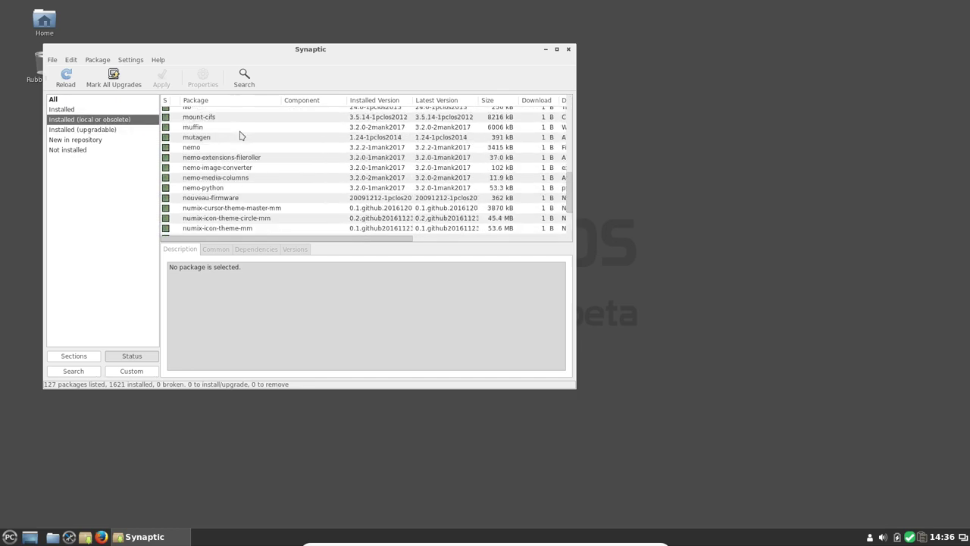
{"action": "scroll", "coordinate": [241, 134], "scroll_direction": "up", "scroll_amount": 8}
{"action": "scroll", "coordinate": [240, 134], "scroll_direction": "up", "scroll_amount": 10}
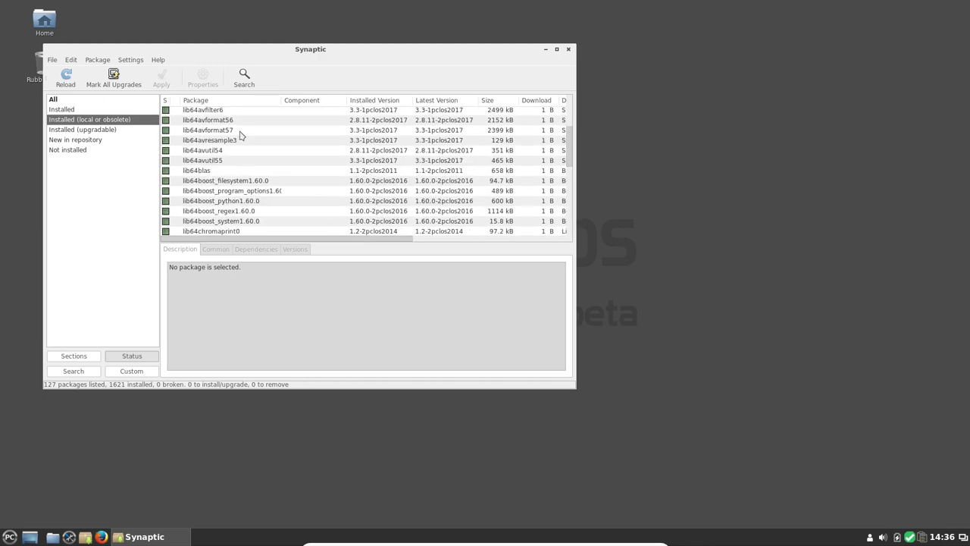
Search package names and descriptions for "obsolete".
{"action": "left_click", "coordinate": [243, 80]}
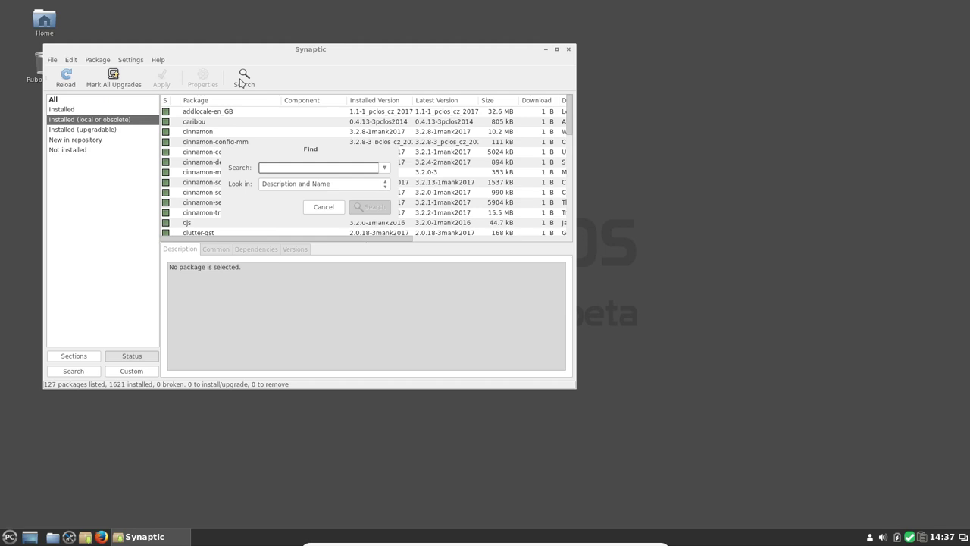
{"action": "type", "text": "obs"}
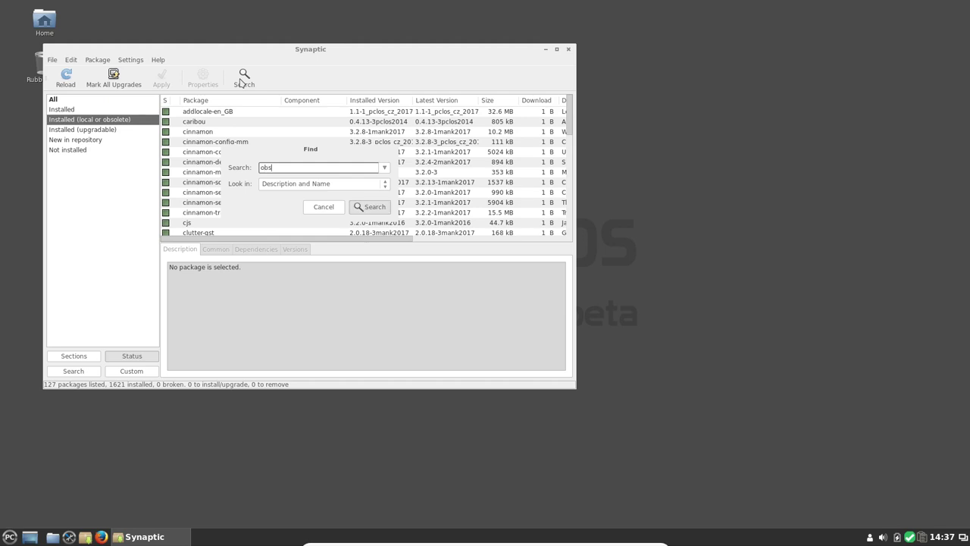
{"action": "key", "text": "BackSpace"}
{"action": "type", "text": "ol"}
{"action": "key", "text": "BackSpace"}
{"action": "key", "text": "BackSpace"}
{"action": "type", "text": "solete"}
{"action": "key", "text": "Return"}
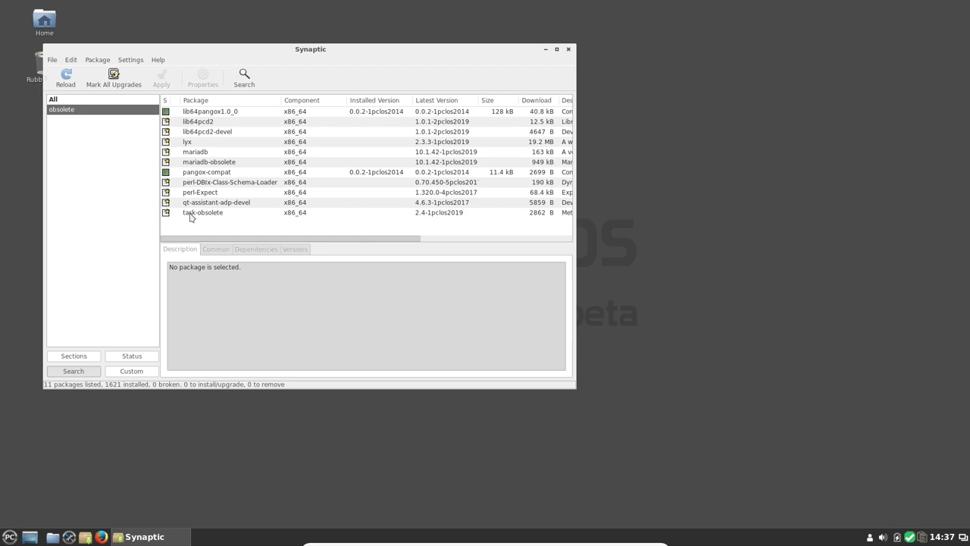
Mark all upgrades together with the additional required changes, and dismiss the problem report.
{"action": "left_click", "coordinate": [110, 82]}
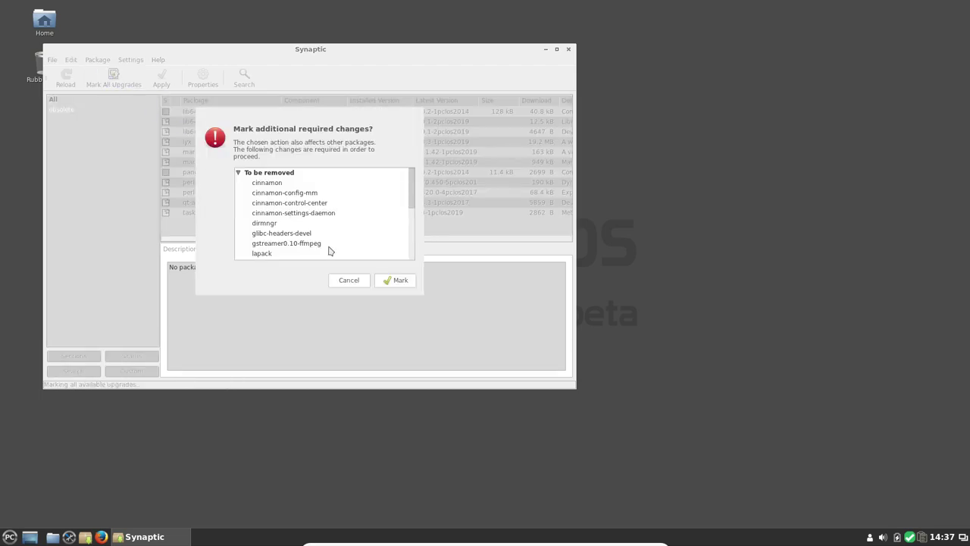
{"action": "left_click", "coordinate": [393, 280]}
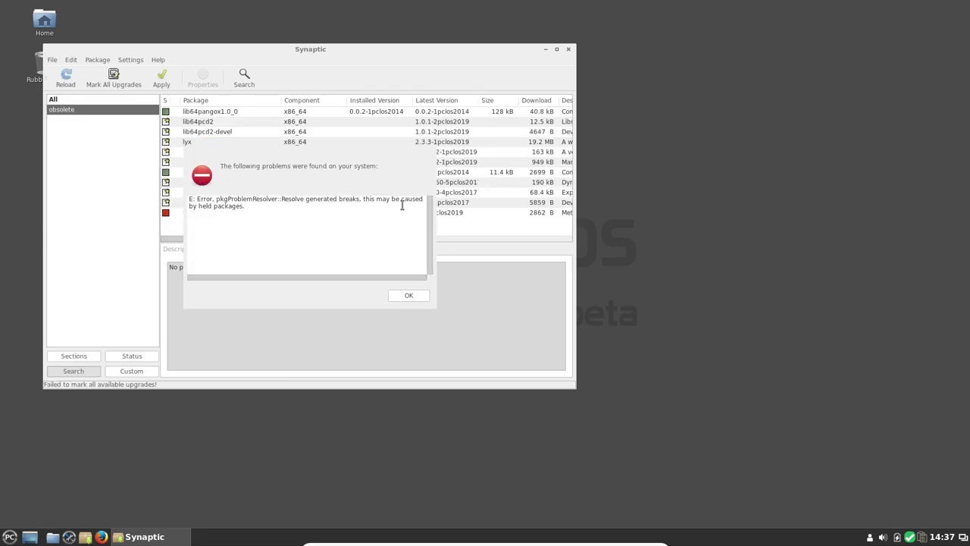
{"action": "left_click", "coordinate": [407, 296]}
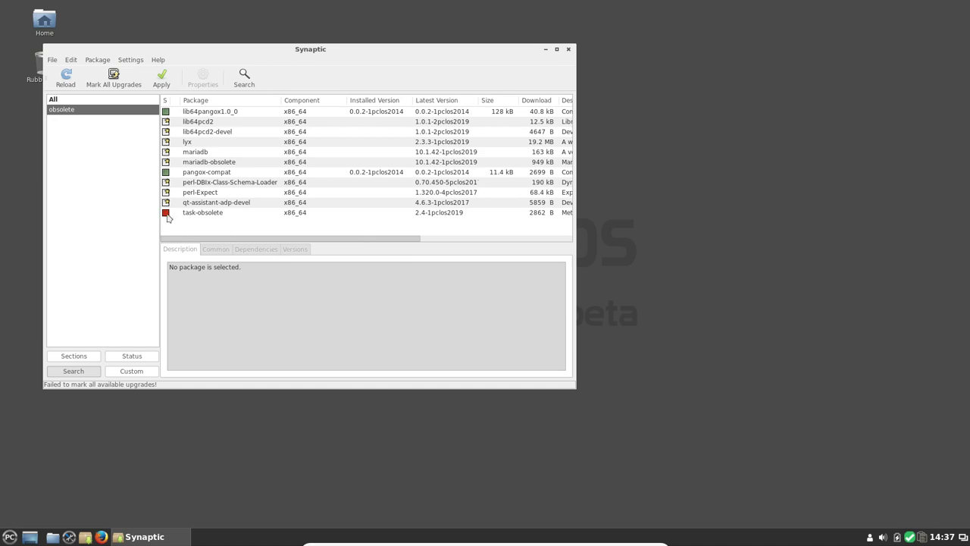
Unmark the task-obsolete package and try to apply the marked changes.
{"action": "left_click", "coordinate": [167, 216]}
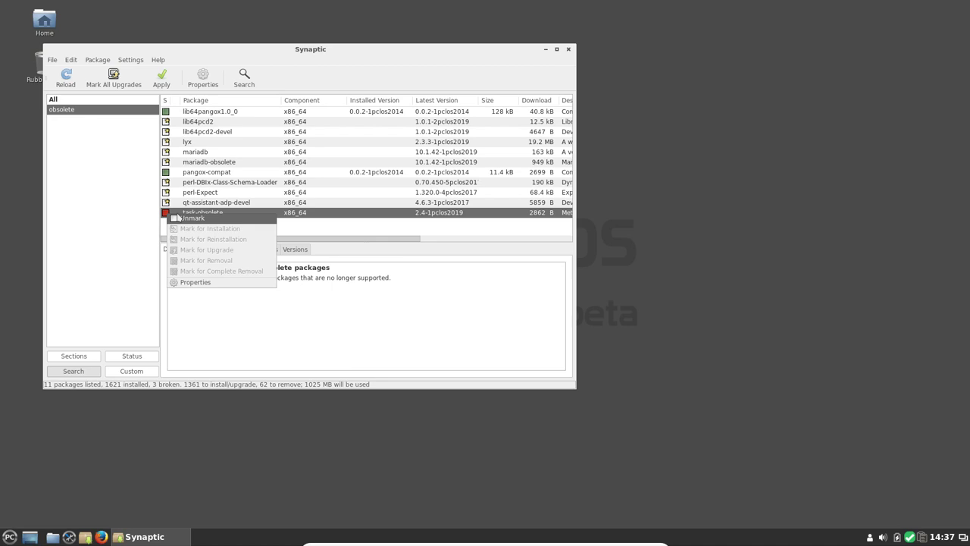
{"action": "left_click", "coordinate": [189, 218]}
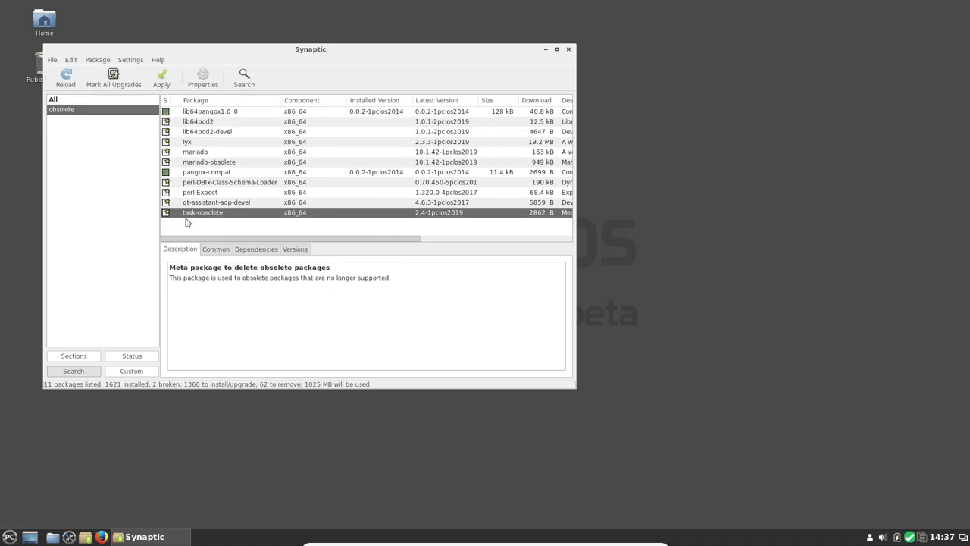
{"action": "left_click", "coordinate": [162, 81]}
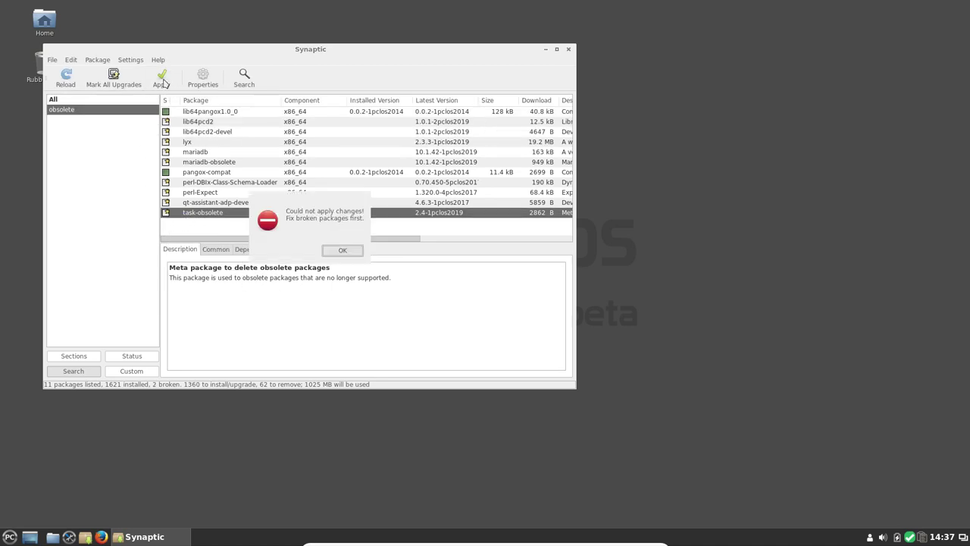
{"action": "left_click", "coordinate": [343, 251]}
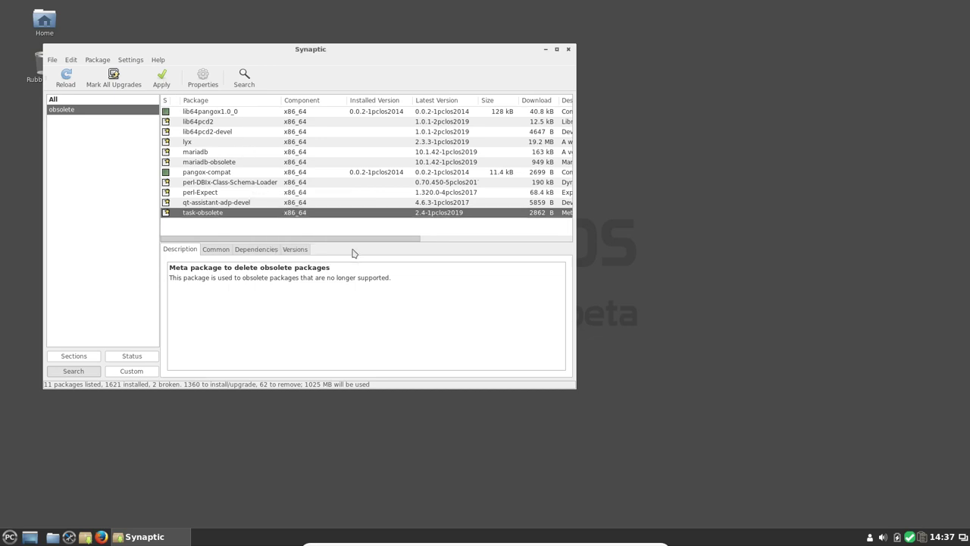
Try to fix the broken packages with Synaptic's Fix Broken Packages command.
{"action": "left_click", "coordinate": [54, 61]}
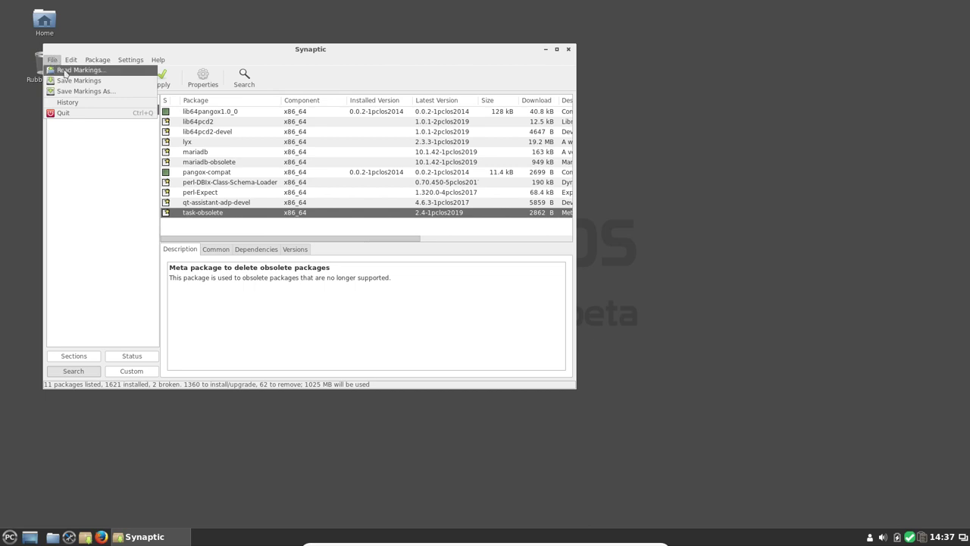
{"action": "mouse_move", "coordinate": [72, 61]}
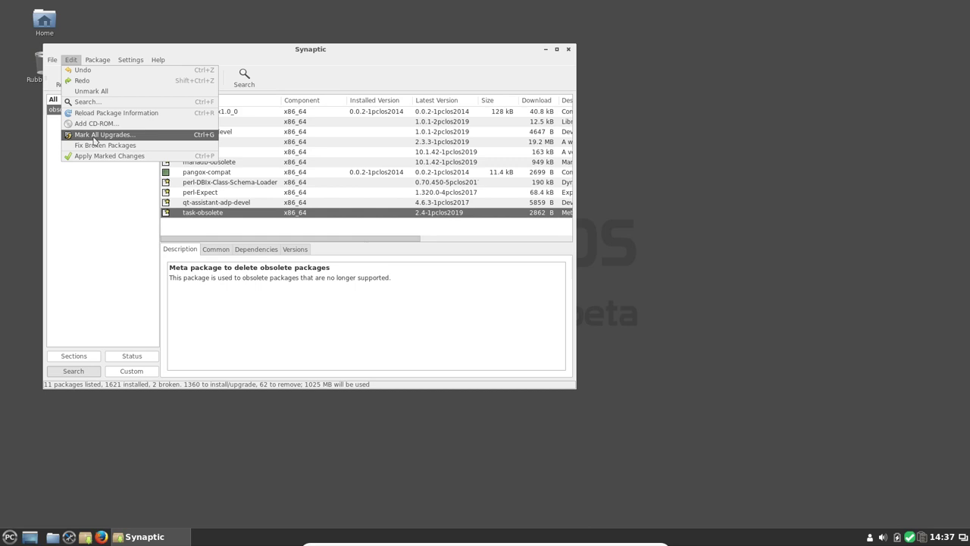
{"action": "key", "text": "Down"}
{"action": "left_click", "coordinate": [96, 146]}
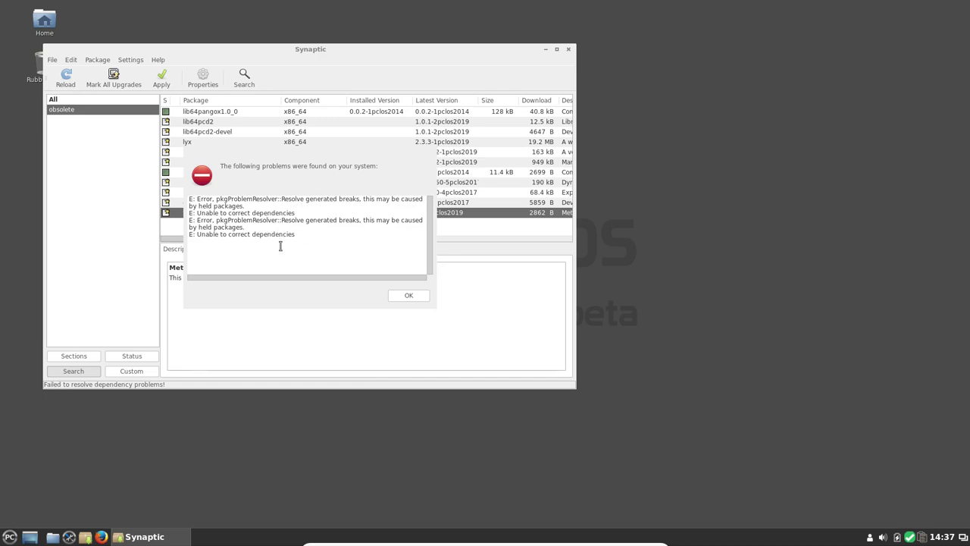
{"action": "left_click", "coordinate": [414, 299]}
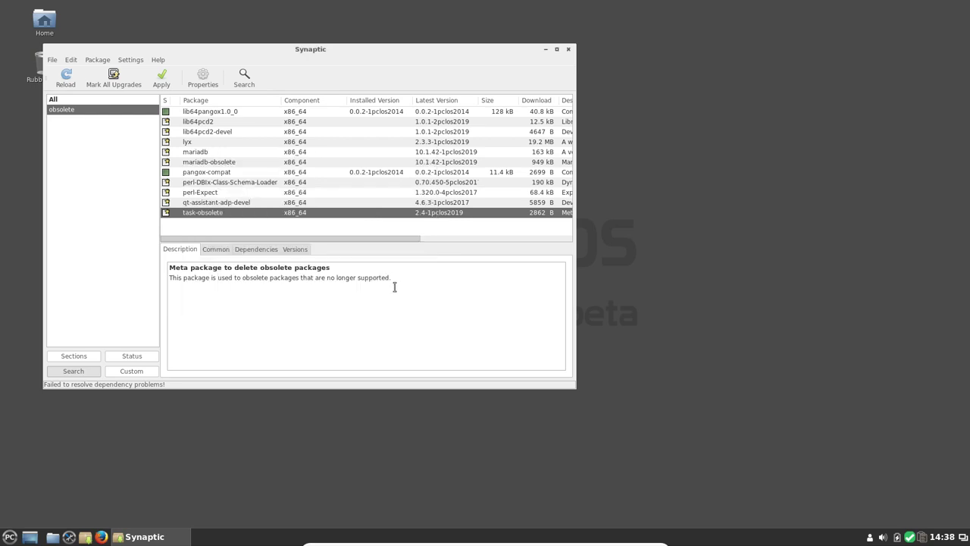
Enable the linuxsoft.cz pclinuxos/test, mirror.panelnet.cz pclinuxos/2012 and linuxsoft.cz pclinuxos/livedvd repositories in Synaptic.
{"action": "left_click", "coordinate": [131, 64]}
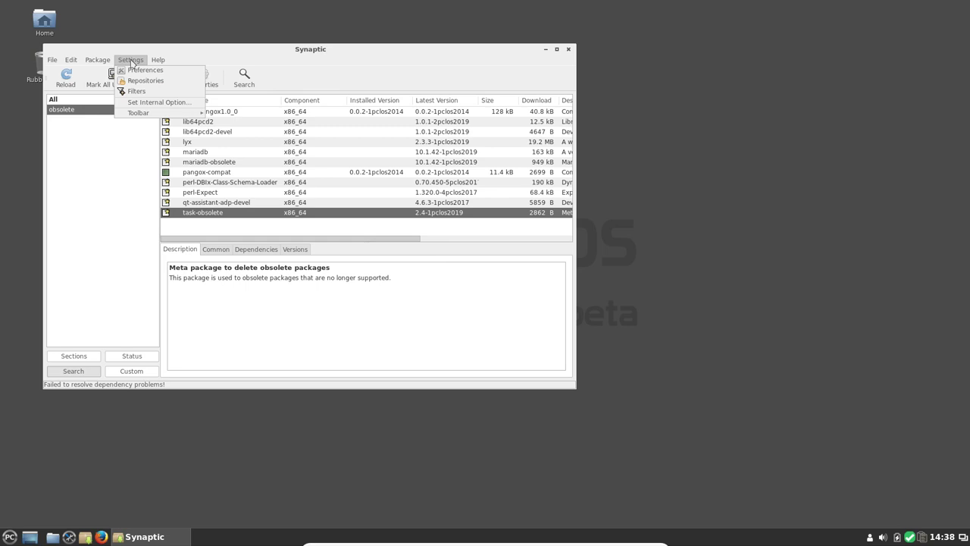
{"action": "left_click", "coordinate": [136, 81]}
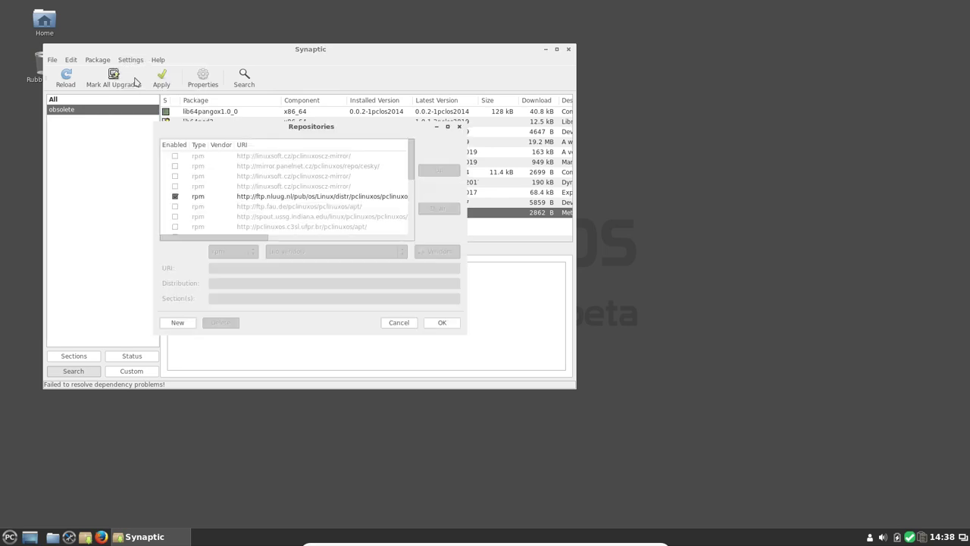
{"action": "left_click", "coordinate": [175, 157]}
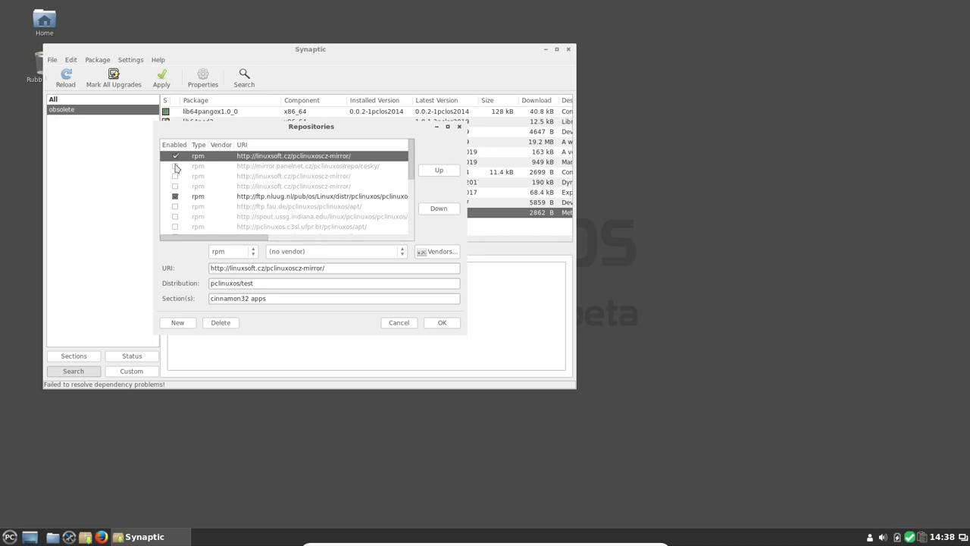
{"action": "left_click", "coordinate": [176, 167]}
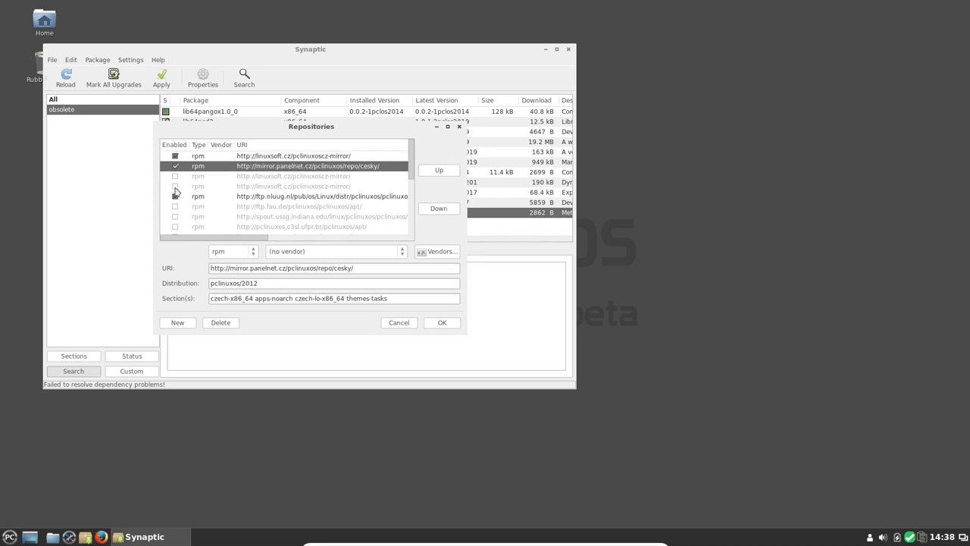
{"action": "left_click", "coordinate": [175, 187]}
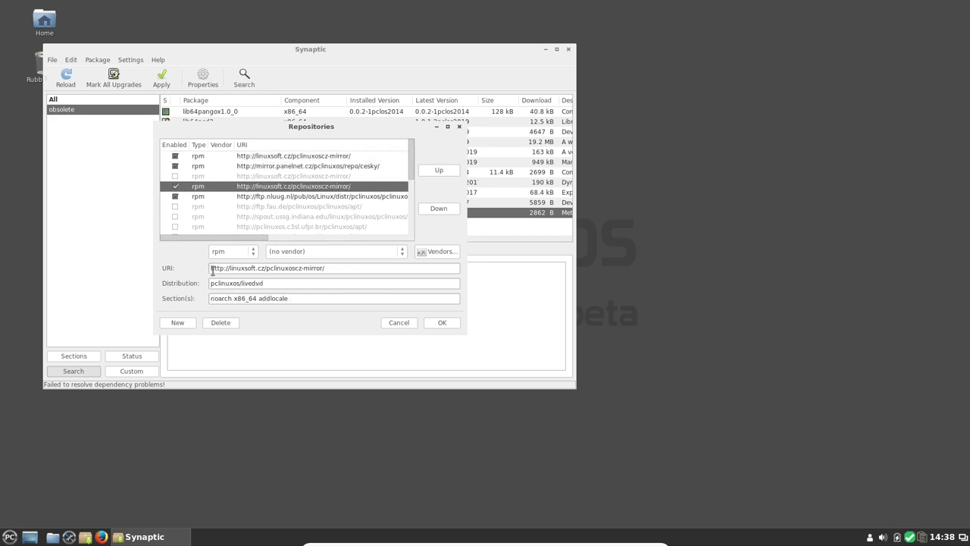
{"action": "left_click", "coordinate": [442, 323]}
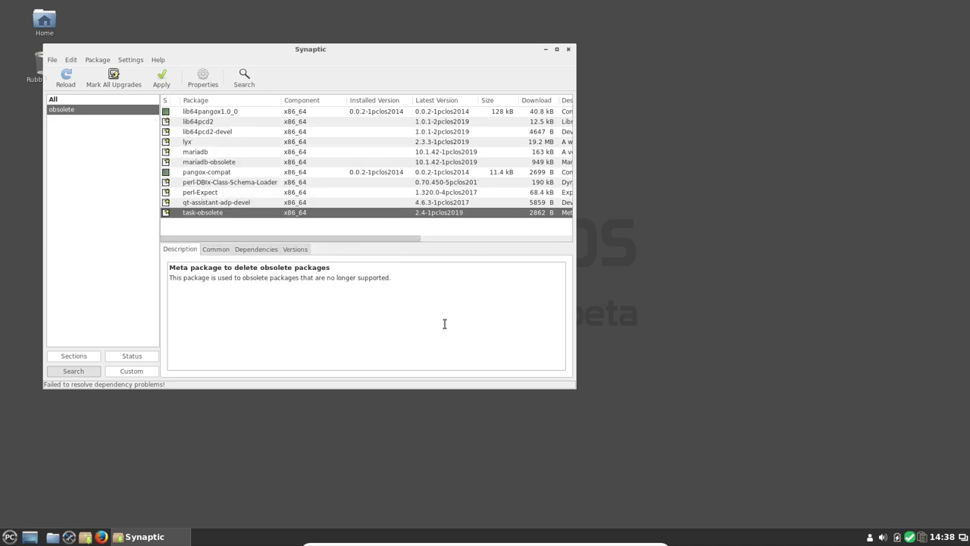
Reload the package information from the enabled repositories and dismiss the download report.
{"action": "left_click", "coordinate": [66, 76]}
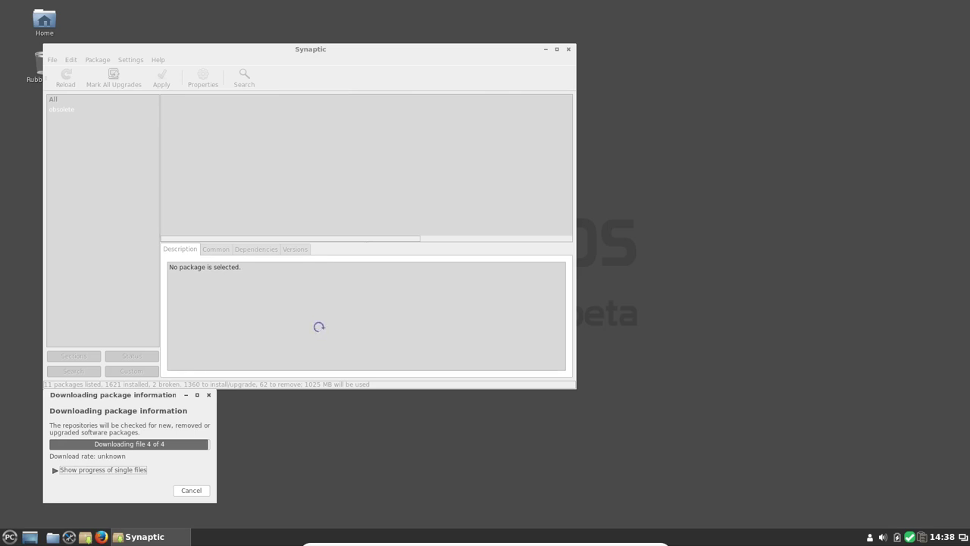
{"action": "left_click", "coordinate": [10, 539]}
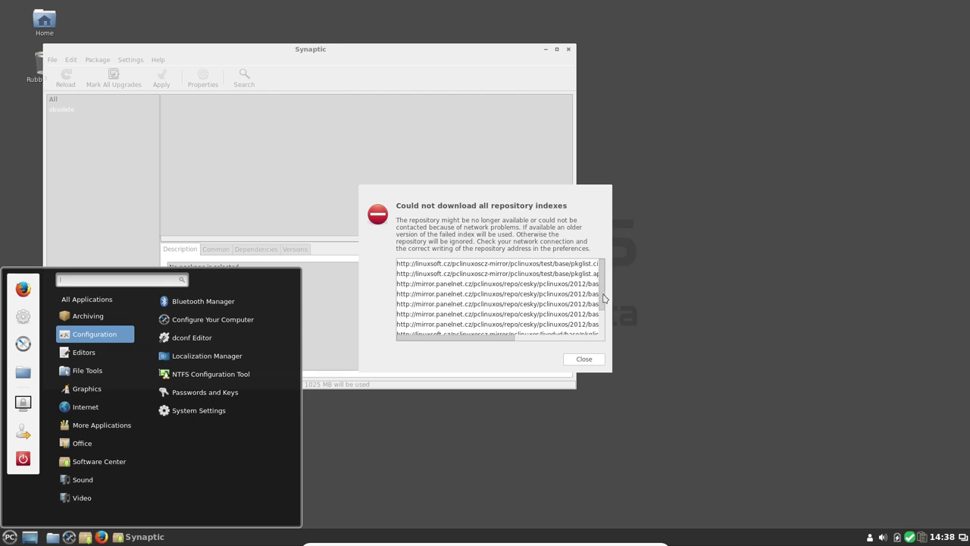
{"action": "left_click", "coordinate": [604, 324]}
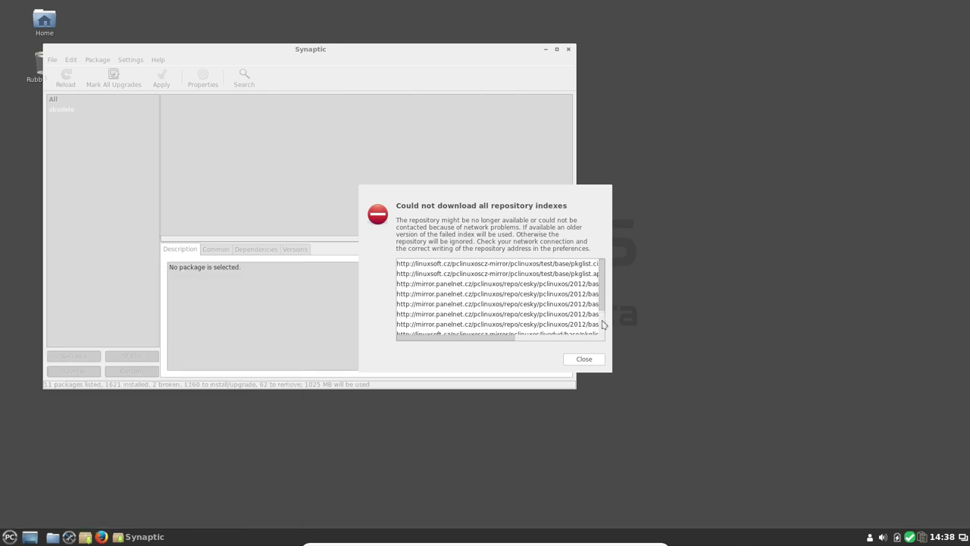
{"action": "left_click", "coordinate": [584, 359]}
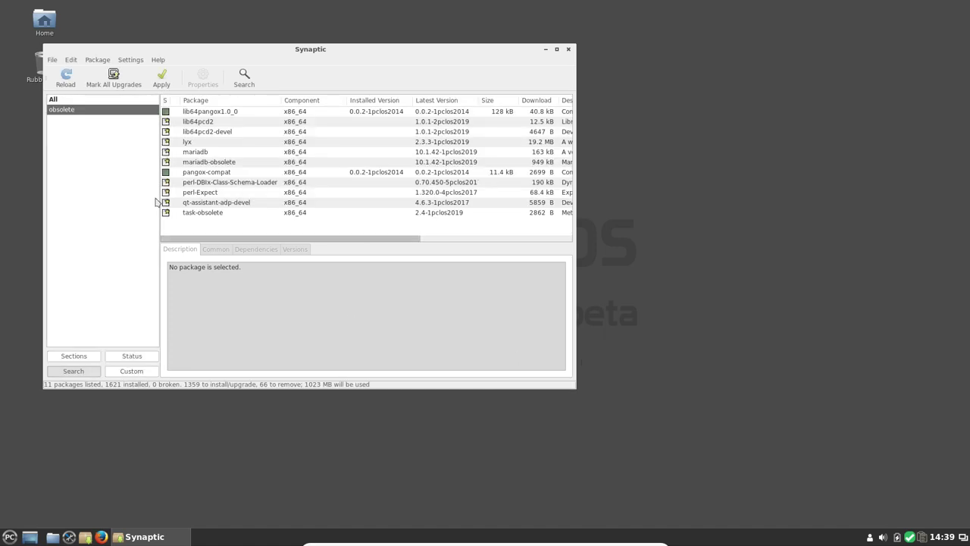
Try again to mark all upgrades with the additional required changes, and dismiss the problem report.
{"action": "left_click", "coordinate": [120, 83]}
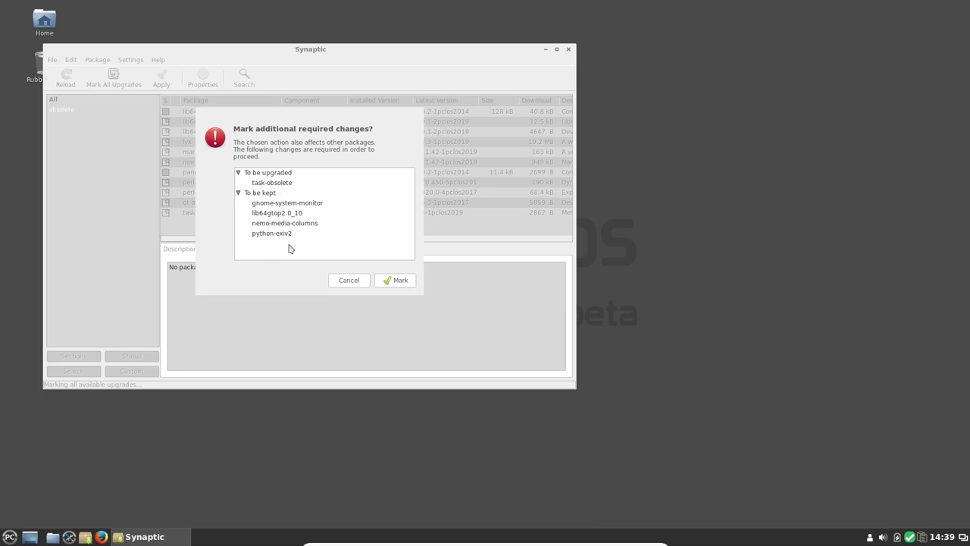
{"action": "left_click", "coordinate": [386, 285]}
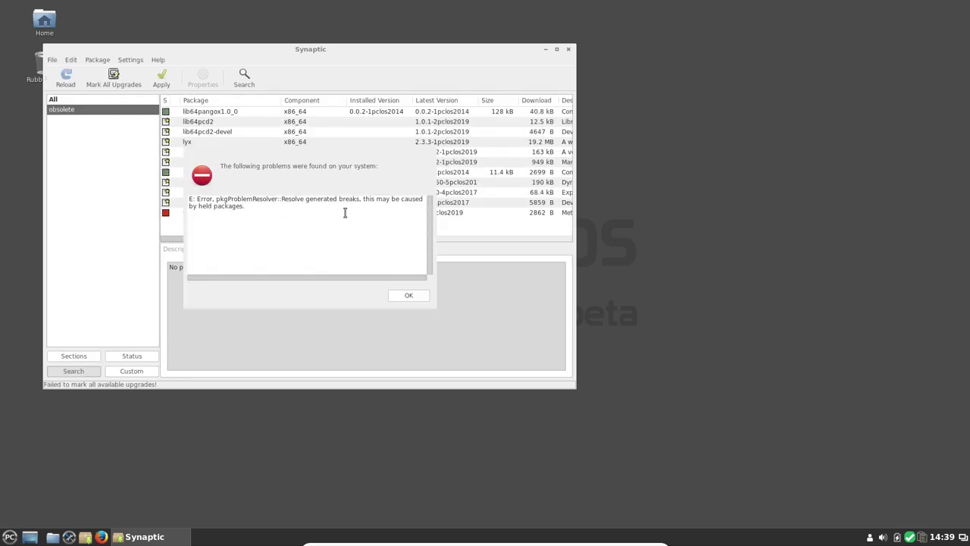
{"action": "left_click", "coordinate": [420, 301]}
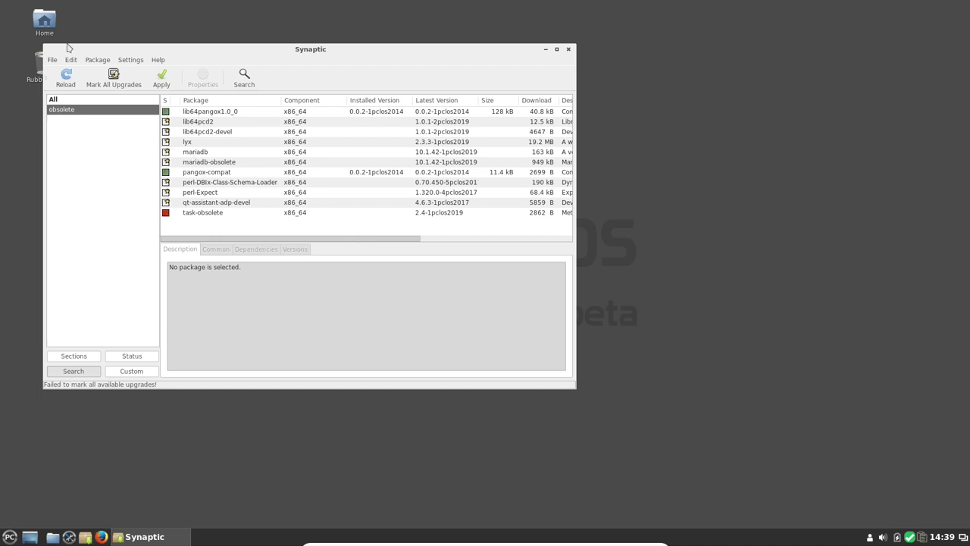
List all packages, try to apply the marked changes, and quit Synaptic discarding them.
{"action": "left_click", "coordinate": [53, 100]}
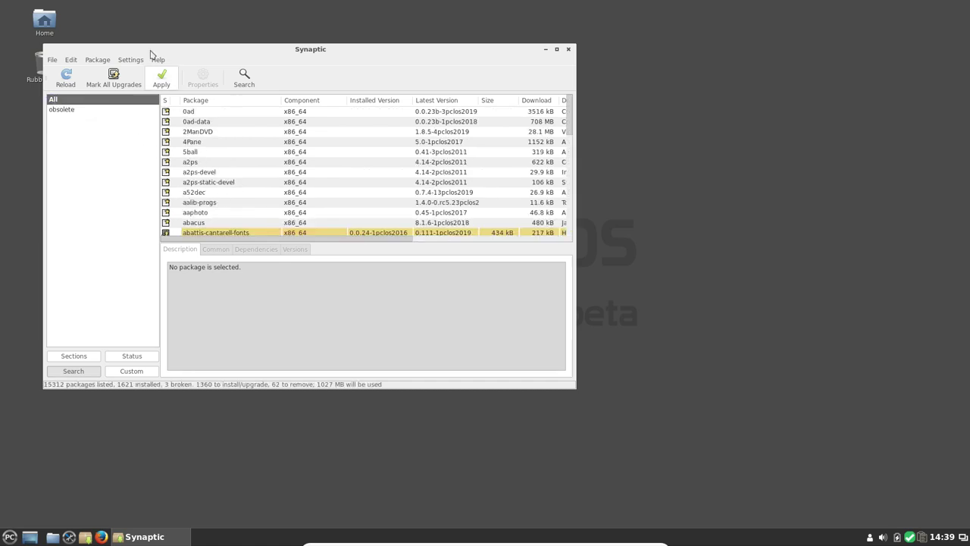
{"action": "left_click", "coordinate": [161, 79]}
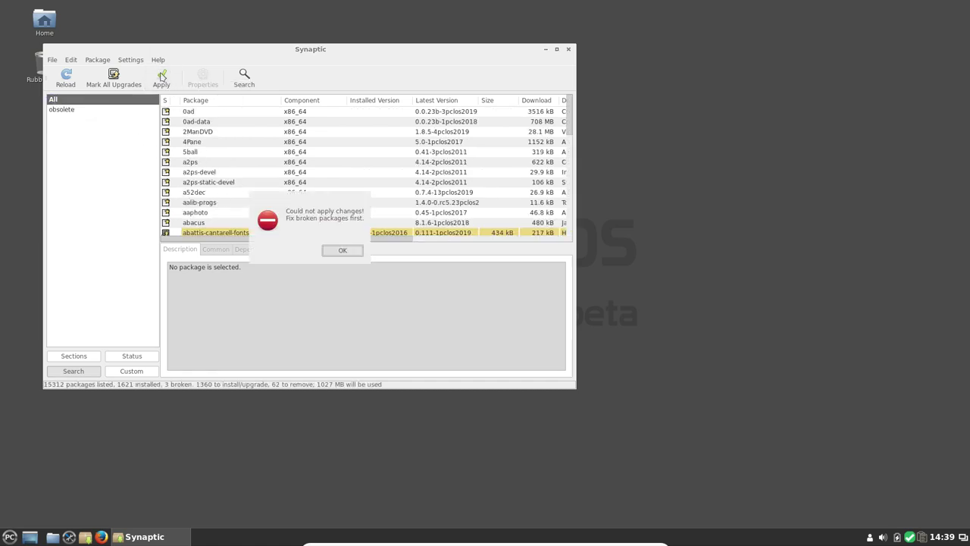
{"action": "left_click", "coordinate": [340, 251]}
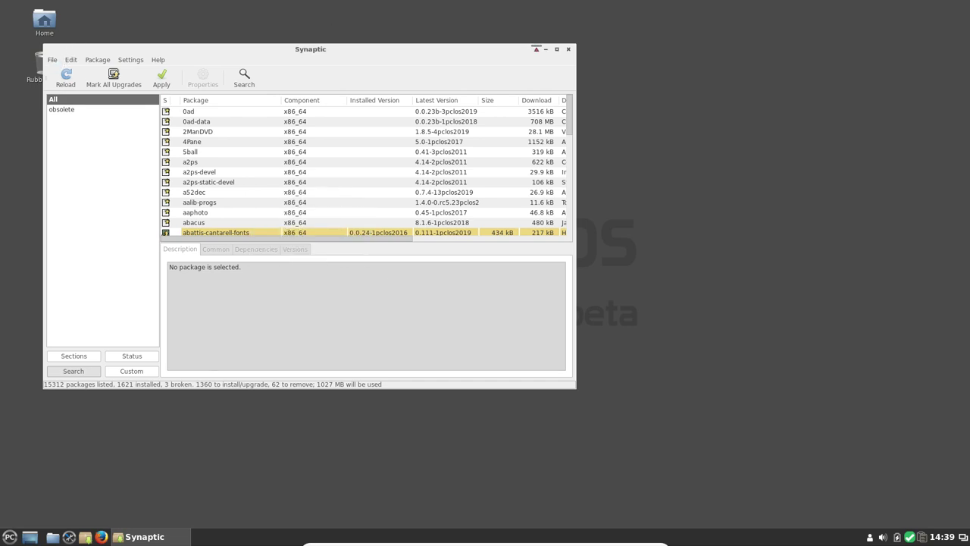
{"action": "left_click", "coordinate": [569, 50]}
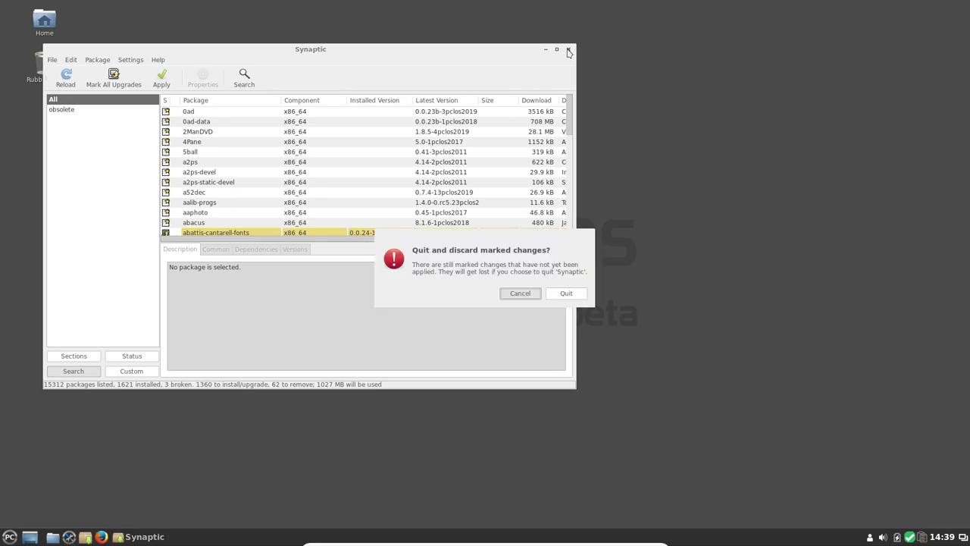
{"action": "left_click", "coordinate": [558, 295]}
Open a terminal from the desktop and switch to the root account with su, entering the root password.
{"action": "right_click", "coordinate": [301, 82]}
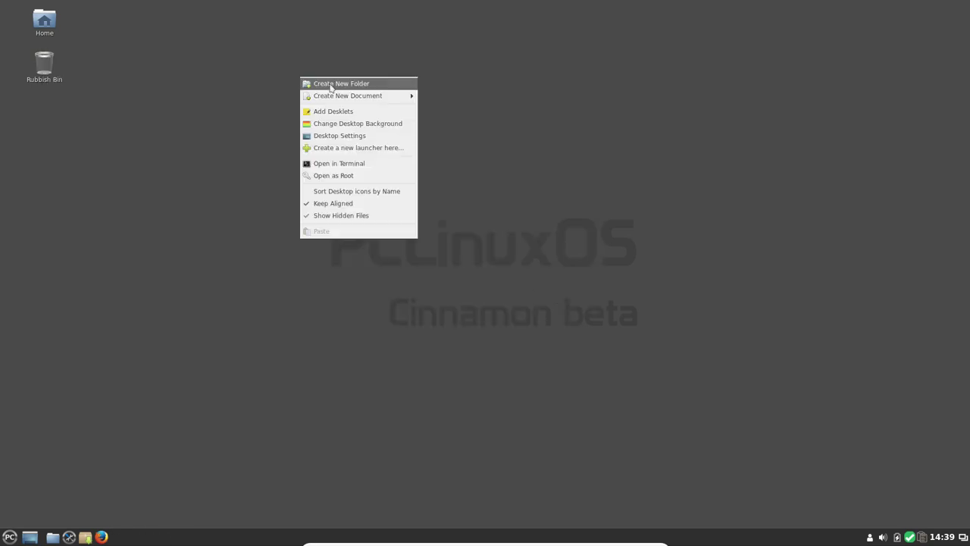
{"action": "left_click", "coordinate": [336, 165]}
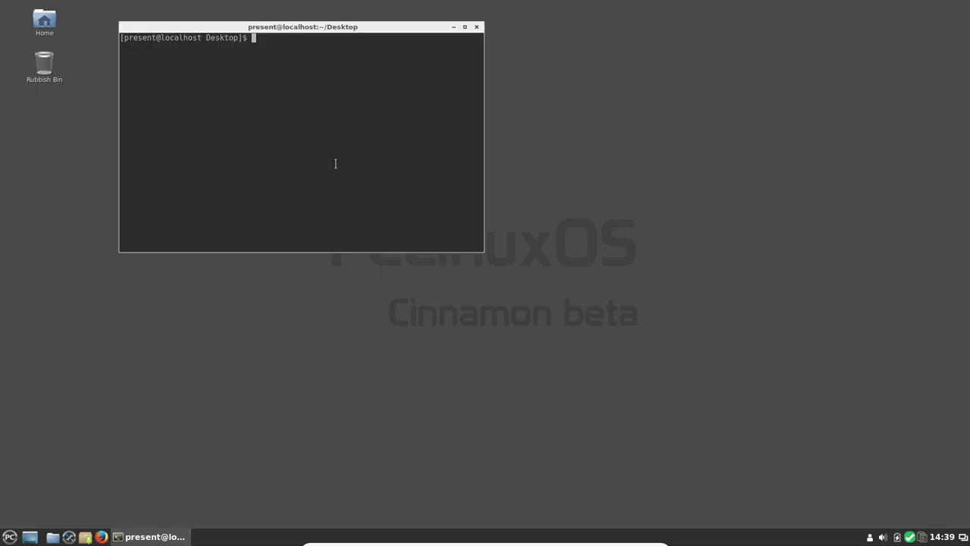
{"action": "type", "text": "su"}
{"action": "key", "text": "Return"}
{"action": "key", "text": "Return"}
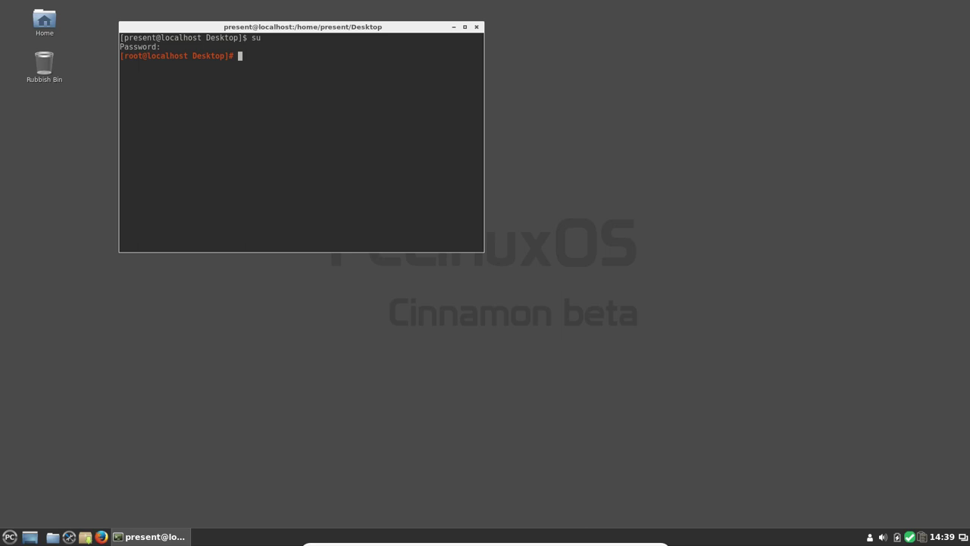
Run apt-get install --fix-broken as root to repair broken packages.
{"action": "type", "text": "apt-get install --fix-broken"}
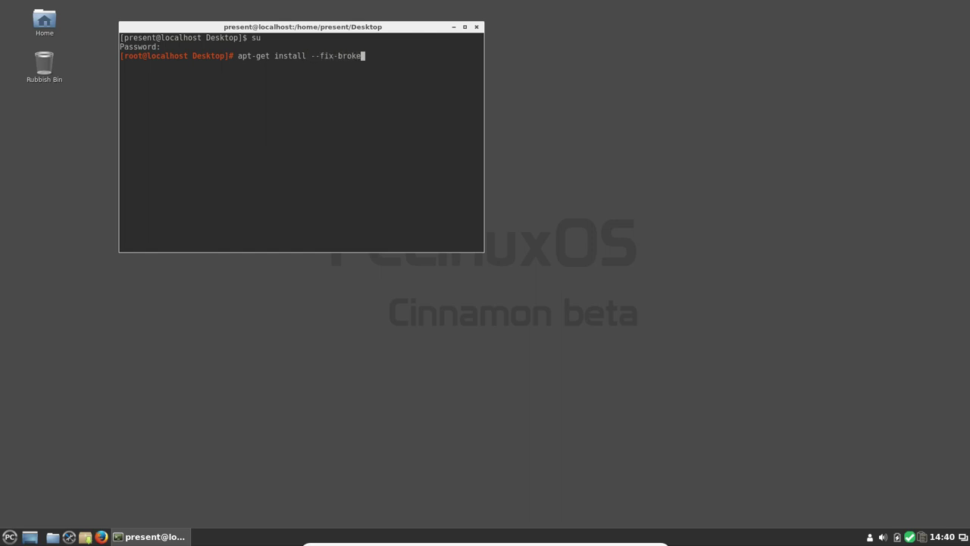
{"action": "key", "text": "Return"}
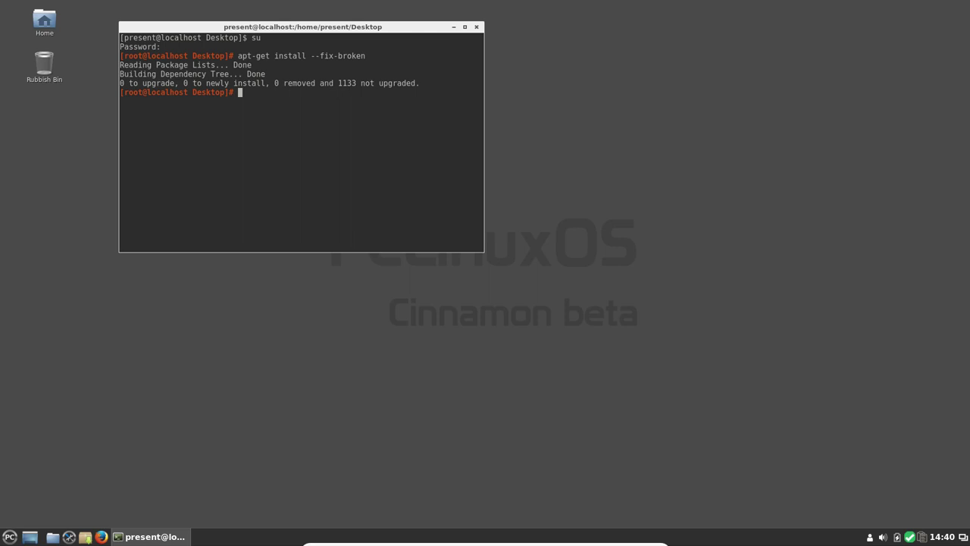
Try to upgrade the whole system with apt-get dist-upgrade, and close the terminal.
{"action": "key", "text": "Up"}
{"action": "key", "text": "BackSpace"}
{"action": "key", "text": "BackSpace"}
{"action": "key", "text": "BackSpace"}
{"action": "key", "text": "BackSpace"}
{"action": "key", "text": "BackSpace"}
{"action": "key", "text": "BackSpace"}
{"action": "key", "text": "BackSpace"}
{"action": "key", "text": "BackSpace"}
{"action": "key", "text": "BackSpace"}
{"action": "key", "text": "BackSpace"}
{"action": "key", "text": "BackSpace"}
{"action": "key", "text": "BackSpace"}
{"action": "key", "text": "BackSpace"}
{"action": "key", "text": "BackSpace"}
{"action": "key", "text": "BackSpace"}
{"action": "key", "text": "BackSpace"}
{"action": "key", "text": "BackSpace"}
{"action": "key", "text": "BackSpace"}
{"action": "key", "text": "BackSpace"}
{"action": "key", "text": "BackSpace"}
{"action": "type", "text": "dist-upgade"}
{"action": "key", "text": "BackSpace"}
{"action": "key", "text": "BackSpace"}
{"action": "key", "text": "BackSpace"}
{"action": "type", "text": "rade"}
{"action": "key", "text": "Return"}
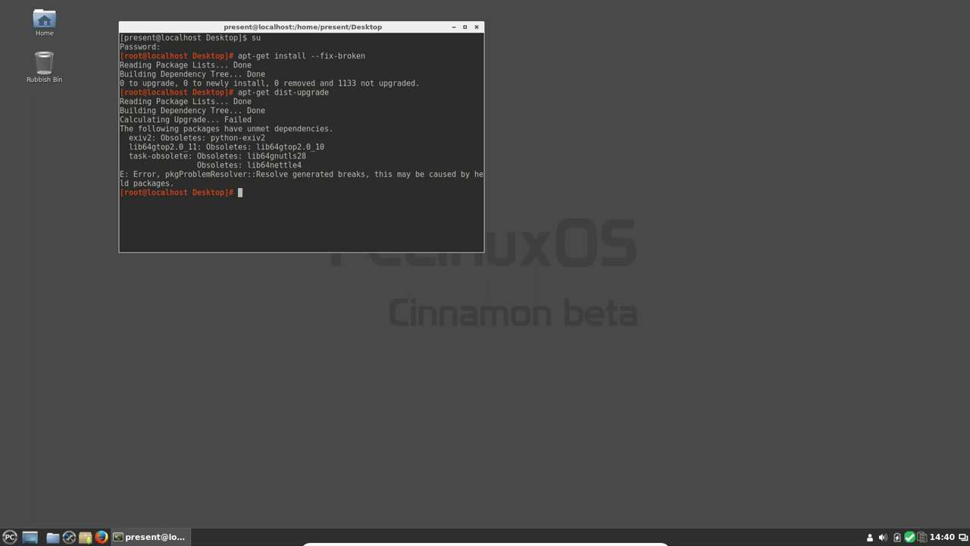
{"action": "left_click", "coordinate": [477, 27]}
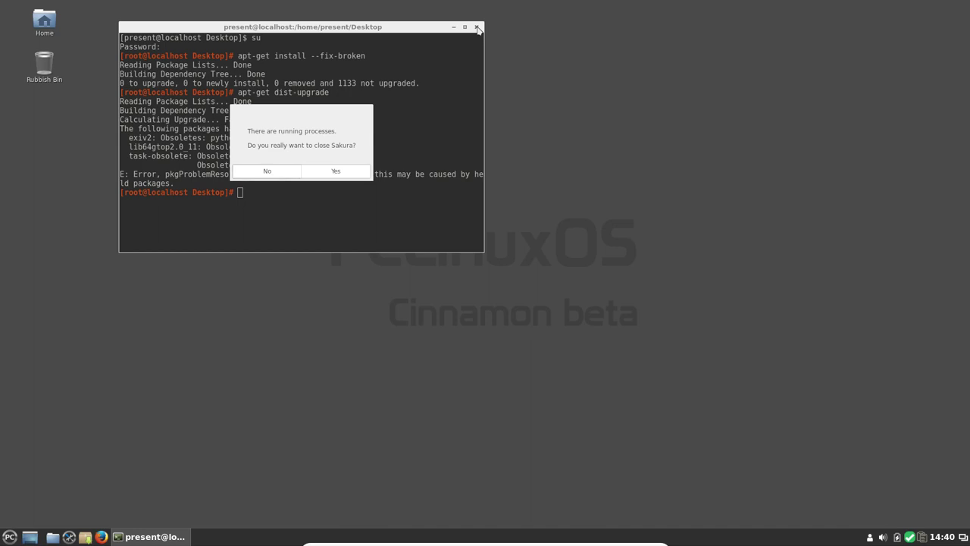
{"action": "left_click", "coordinate": [330, 172]}
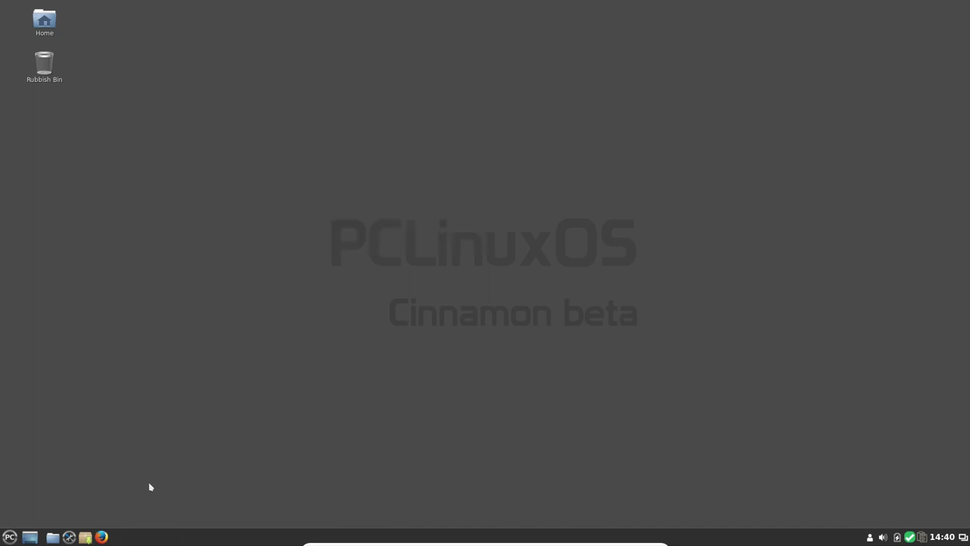
Launch Archive Manager from the Archiving application category.
{"action": "left_click", "coordinate": [10, 537]}
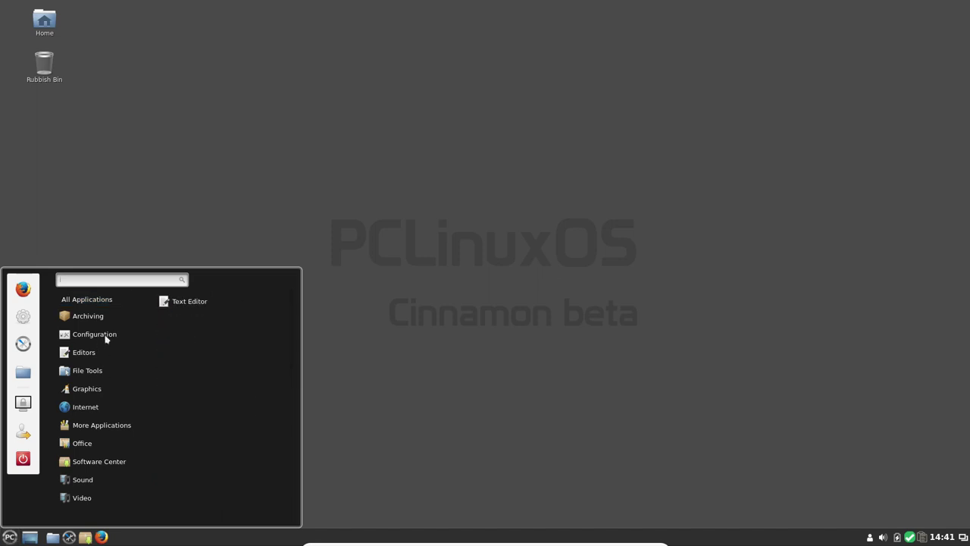
{"action": "mouse_move", "coordinate": [103, 331]}
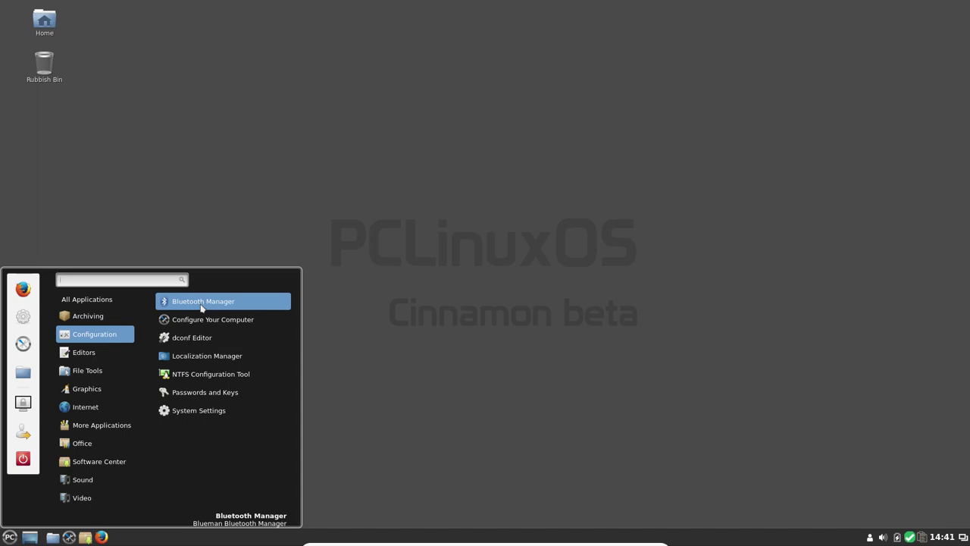
{"action": "mouse_move", "coordinate": [119, 316]}
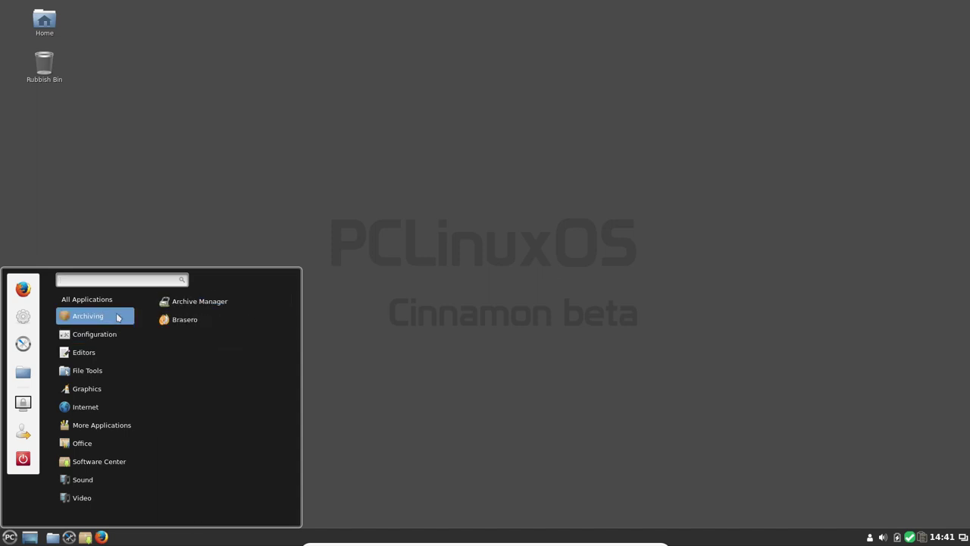
{"action": "left_click", "coordinate": [201, 302]}
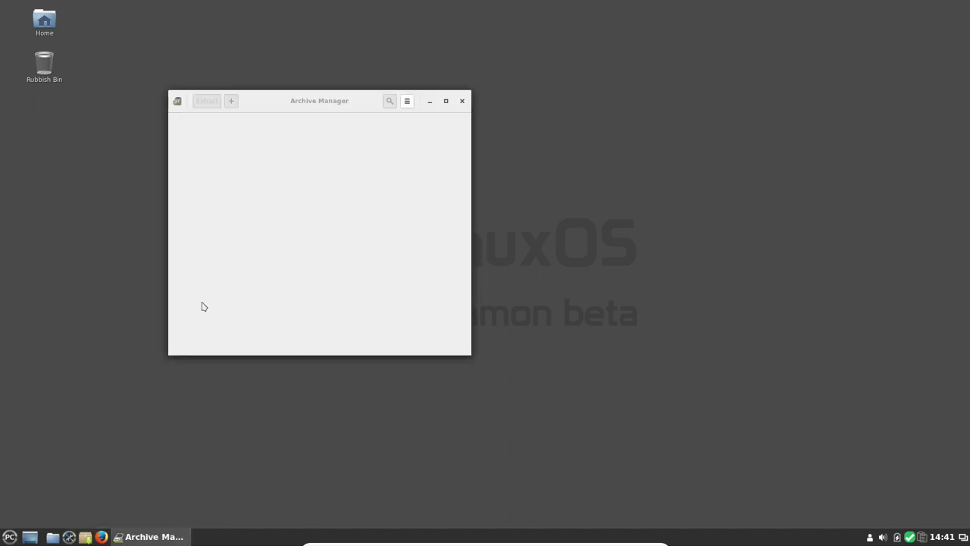
Examine the options Archive Manager offers without an open archive, and close it.
{"action": "left_click", "coordinate": [408, 102]}
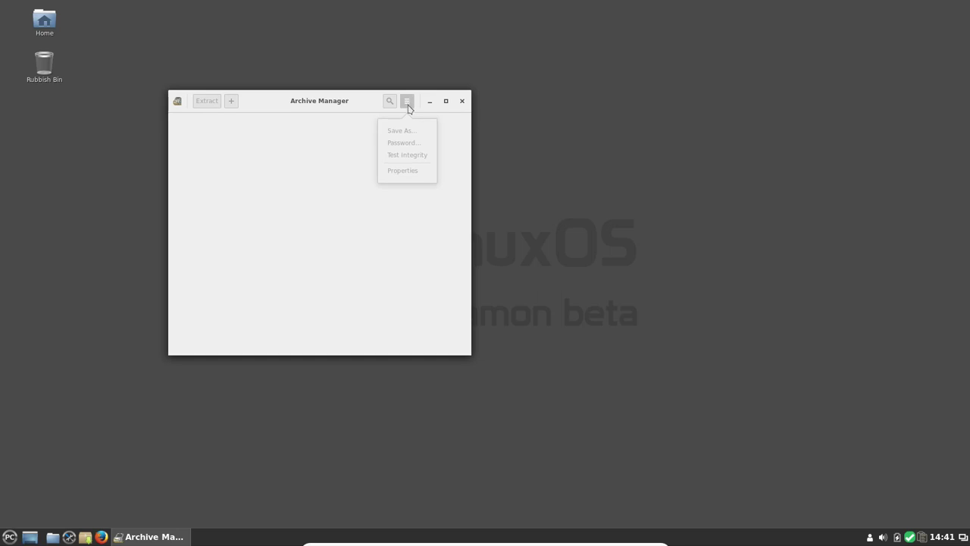
{"action": "left_click", "coordinate": [298, 155]}
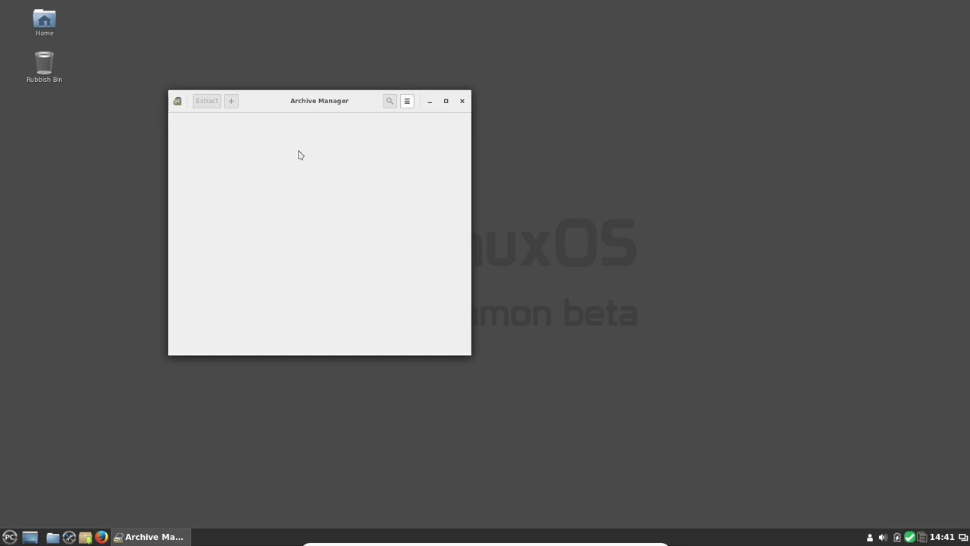
{"action": "left_click", "coordinate": [407, 104]}
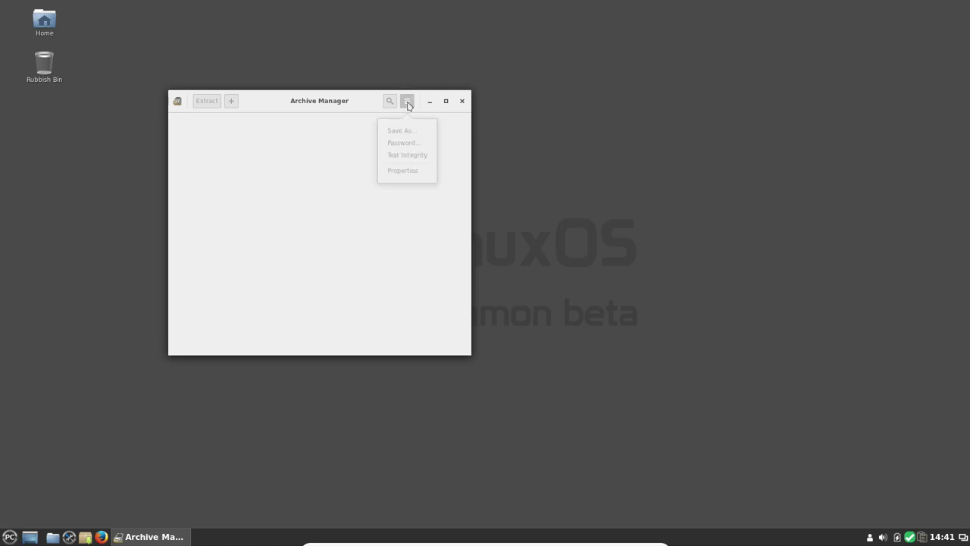
{"action": "left_click", "coordinate": [402, 214]}
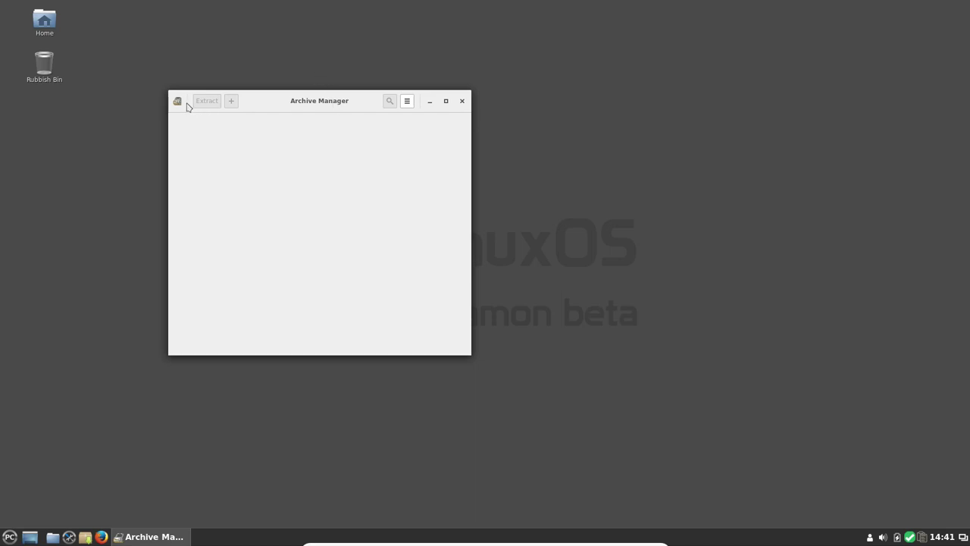
{"action": "left_click", "coordinate": [462, 101]}
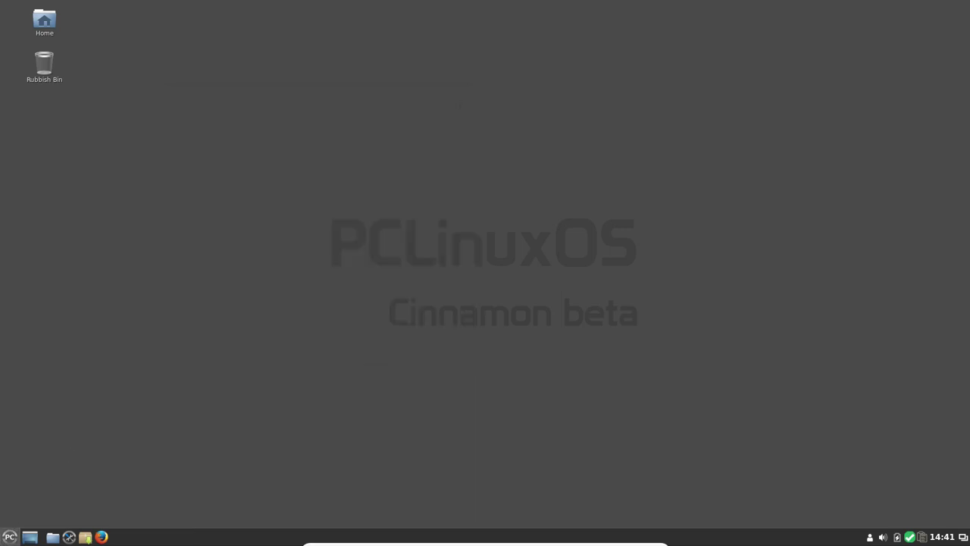
Launch Brasero from the Archiving application category, view its version information, and close it.
{"action": "left_click", "coordinate": [10, 538]}
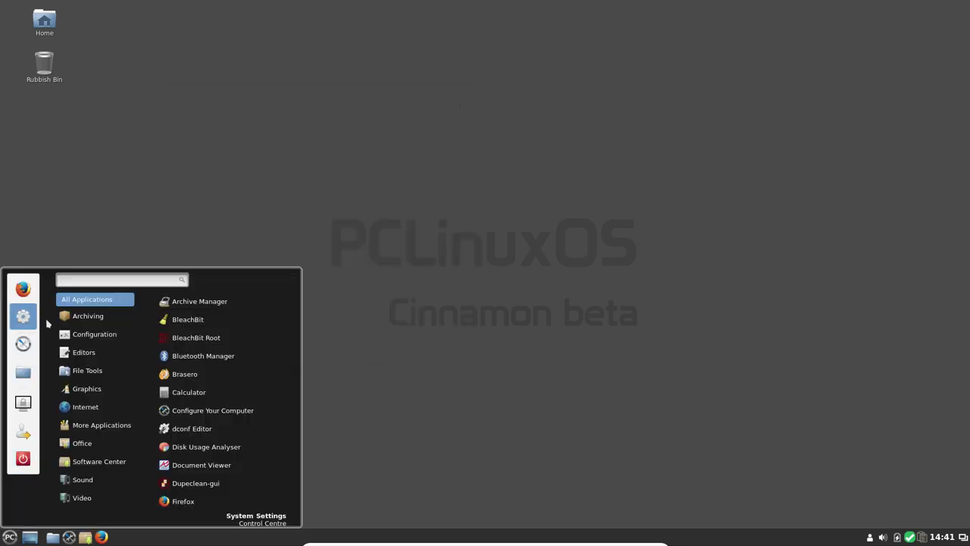
{"action": "mouse_move", "coordinate": [106, 317]}
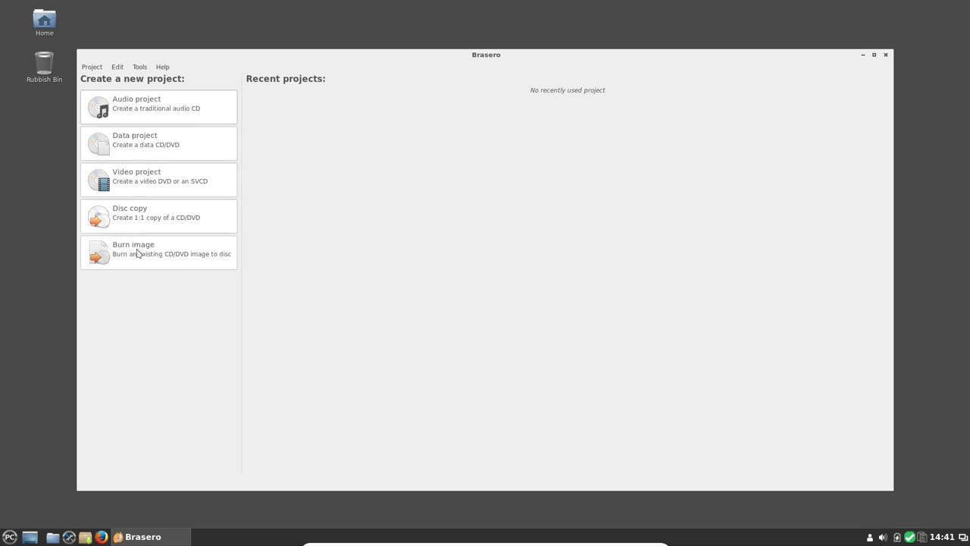
{"action": "left_click", "coordinate": [162, 67]}
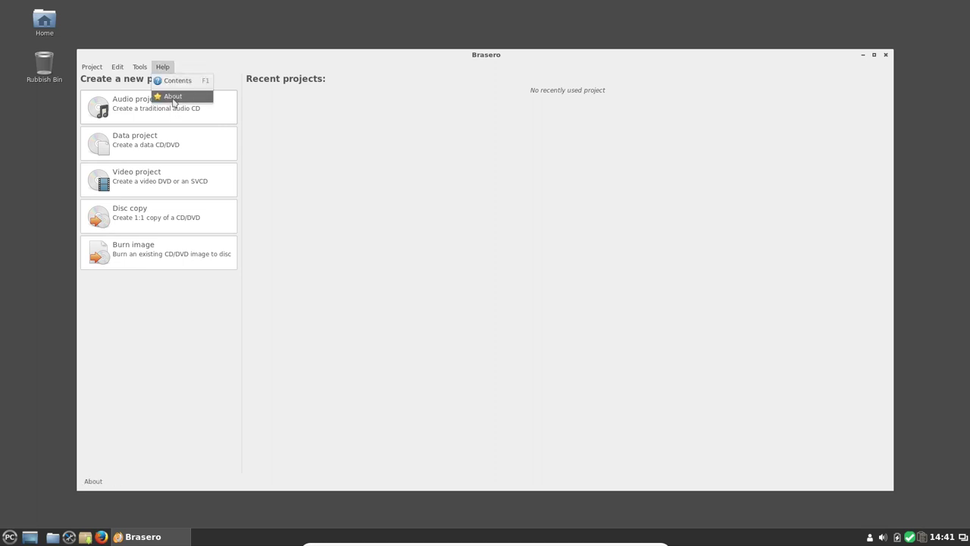
{"action": "left_click", "coordinate": [174, 97]}
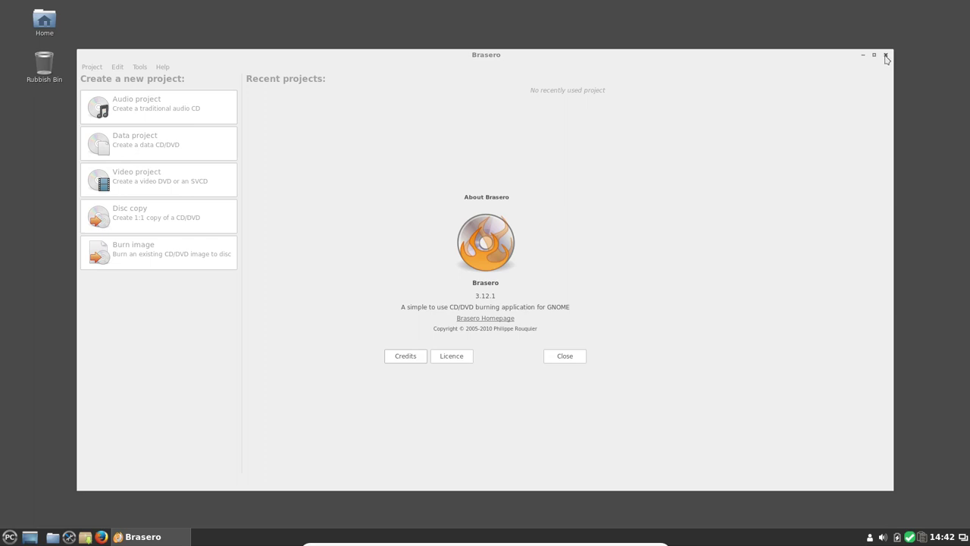
{"action": "left_click", "coordinate": [568, 357]}
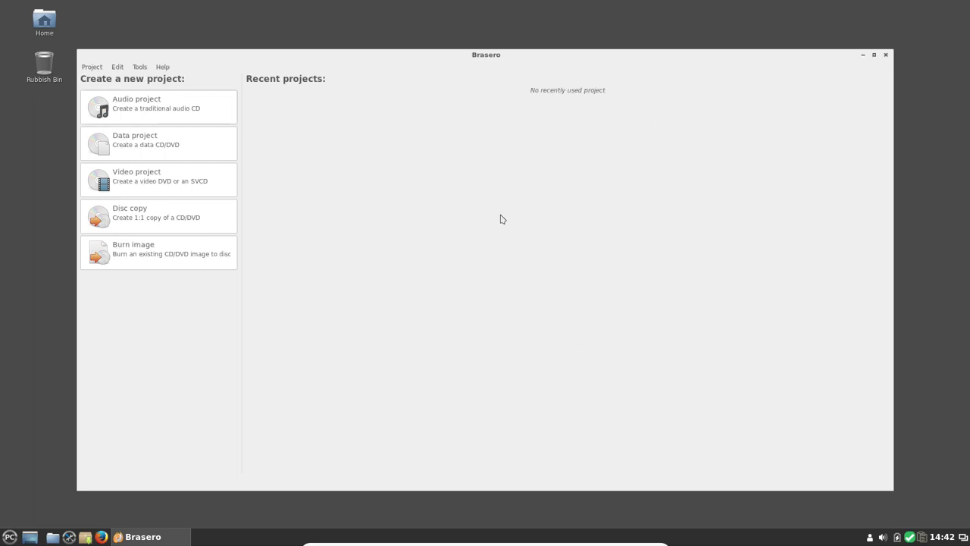
{"action": "left_click", "coordinate": [885, 55]}
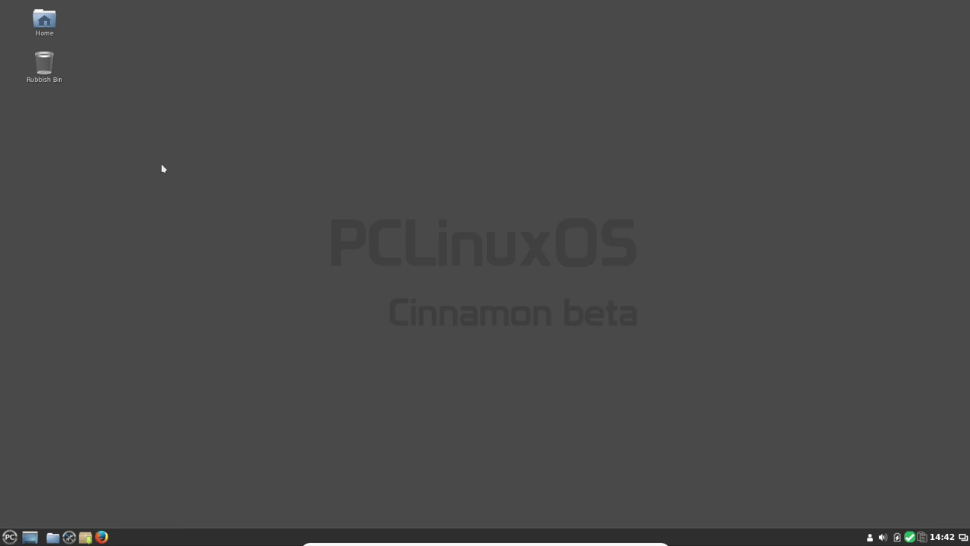
Open System Settings from the Configuration application category and examine the Appearance, Preferences, Hardware and Administration modules.
{"action": "left_click", "coordinate": [6, 535]}
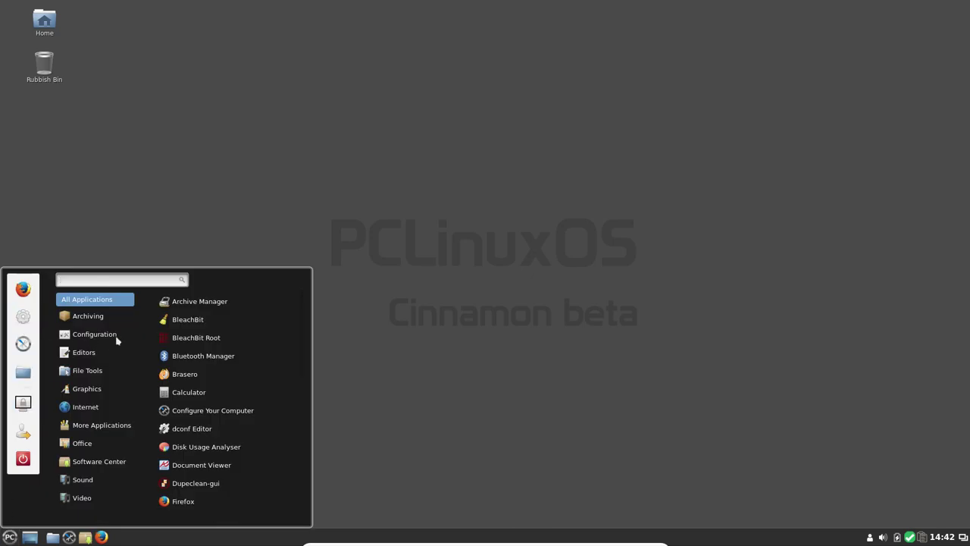
{"action": "mouse_move", "coordinate": [114, 335]}
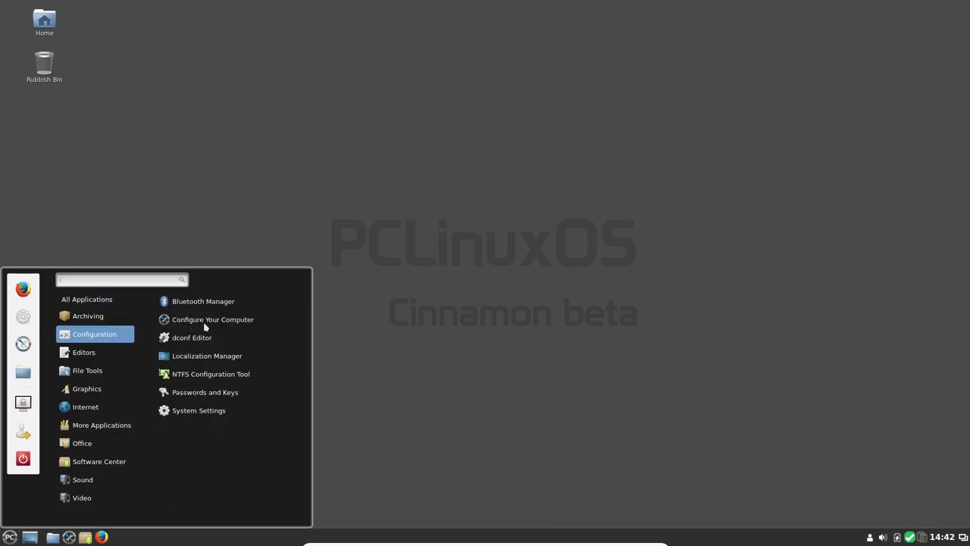
{"action": "left_click", "coordinate": [216, 412]}
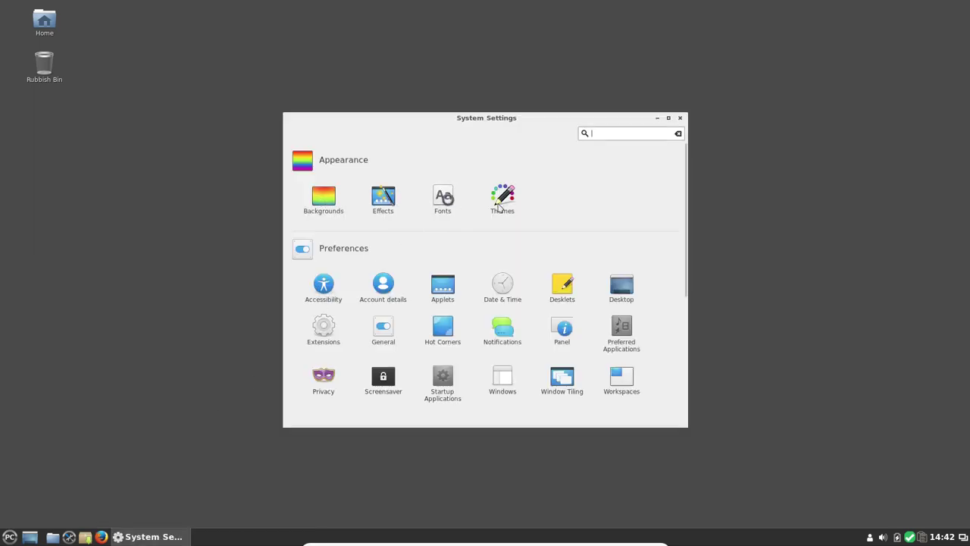
{"action": "scroll", "coordinate": [499, 211], "scroll_direction": "down", "scroll_amount": 5}
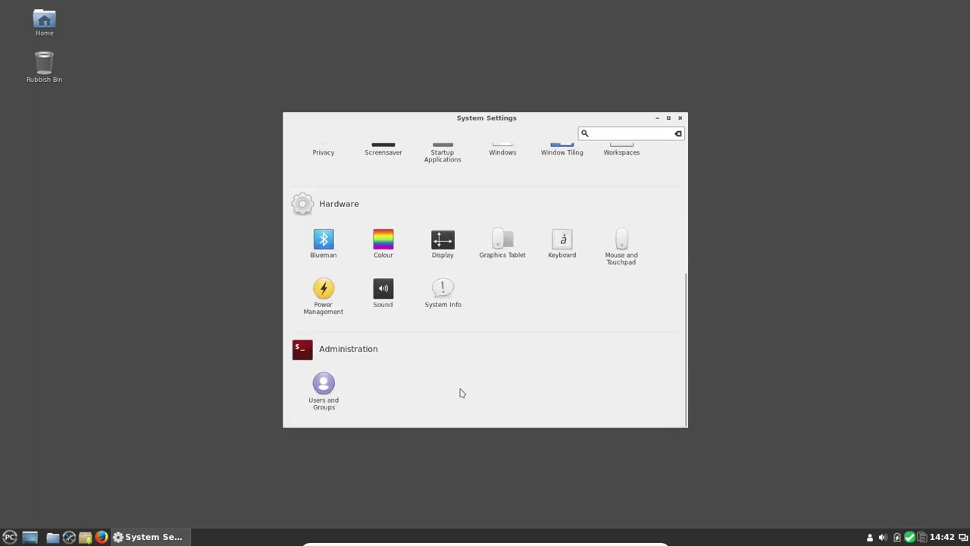
{"action": "scroll", "coordinate": [462, 393], "scroll_direction": "up", "scroll_amount": 5}
{"action": "scroll", "coordinate": [462, 393], "scroll_direction": "down", "scroll_amount": 4}
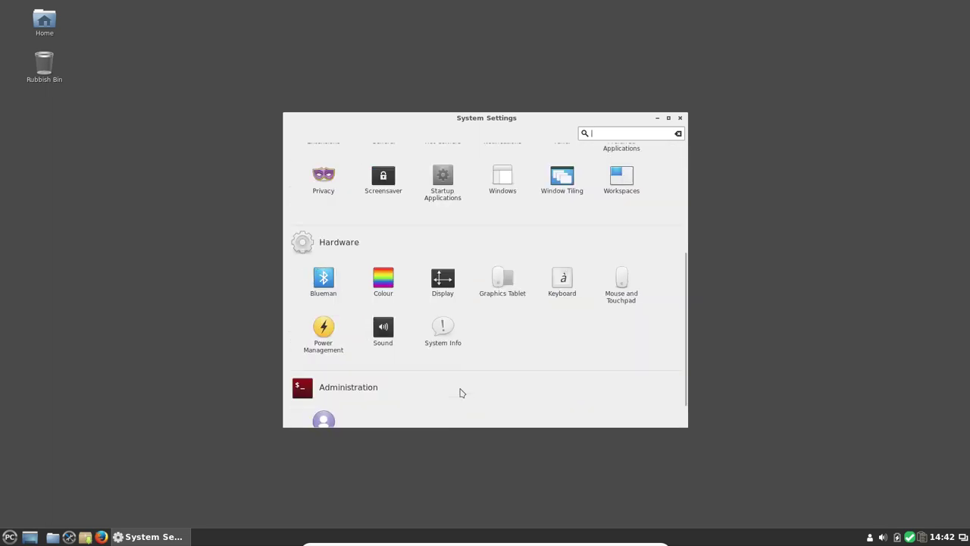
{"action": "scroll", "coordinate": [462, 392], "scroll_direction": "down", "scroll_amount": 1}
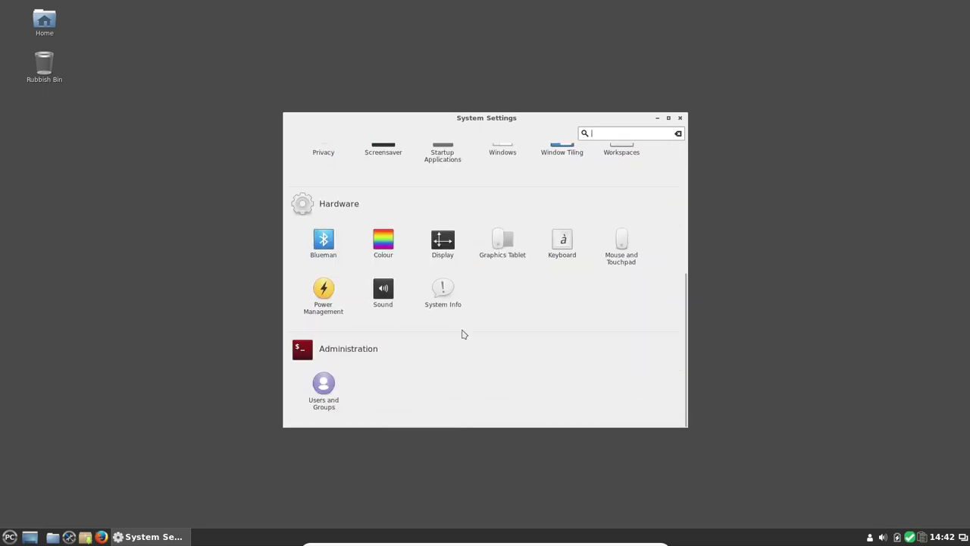
{"action": "scroll", "coordinate": [492, 351], "scroll_direction": "up", "scroll_amount": 5}
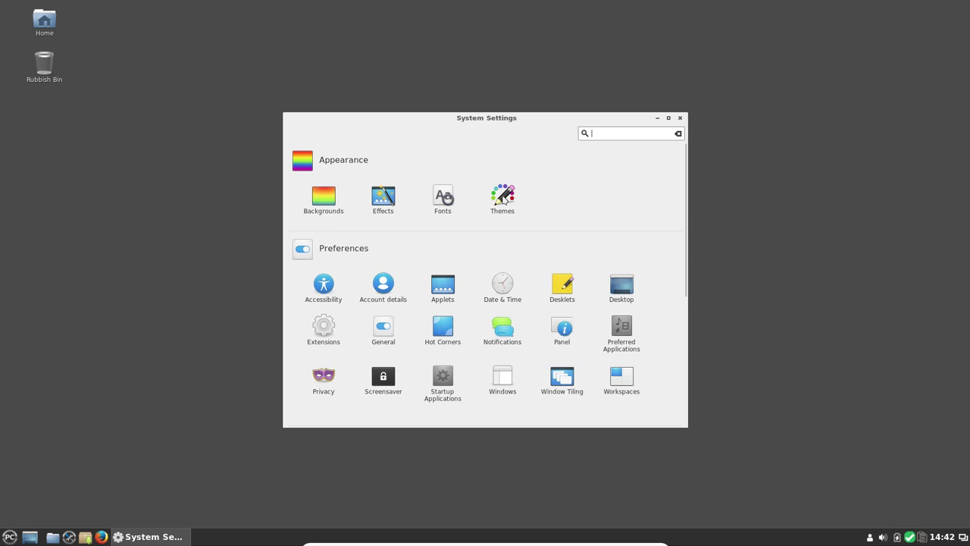
Change the window borders theme to Crux in the Themes settings.
{"action": "left_click", "coordinate": [504, 199]}
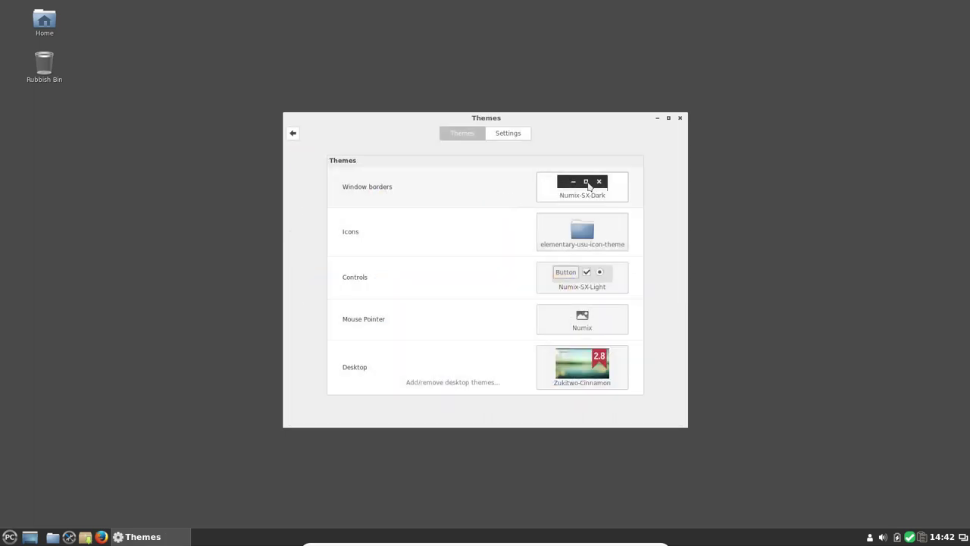
{"action": "left_click", "coordinate": [589, 185]}
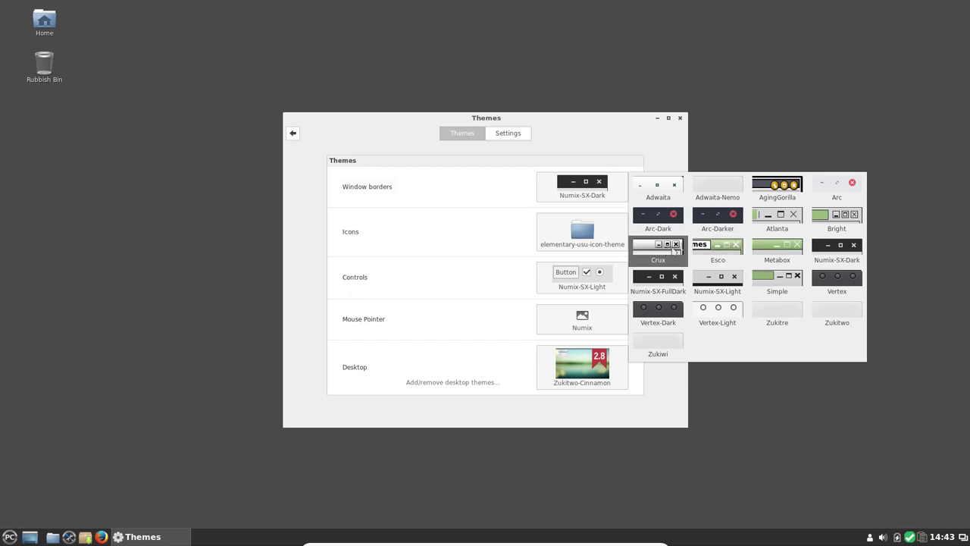
{"action": "left_click", "coordinate": [658, 246]}
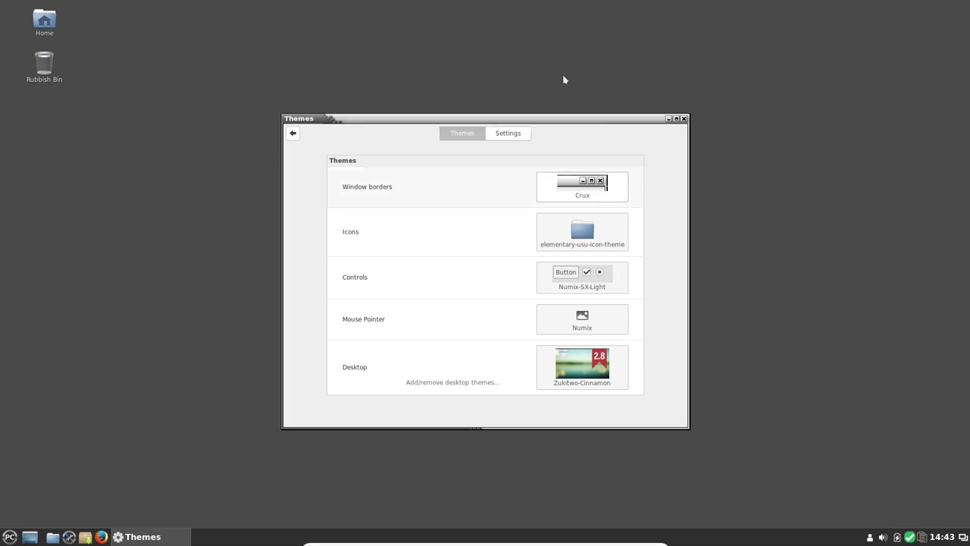
Switch the icon theme to Numix-Circle and close the Themes settings.
{"action": "left_click", "coordinate": [586, 247]}
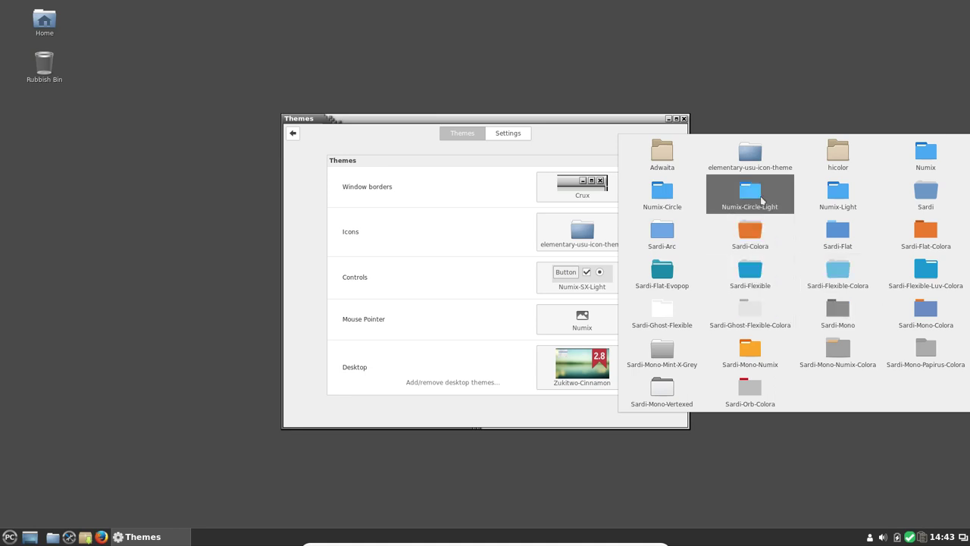
{"action": "left_click", "coordinate": [679, 204]}
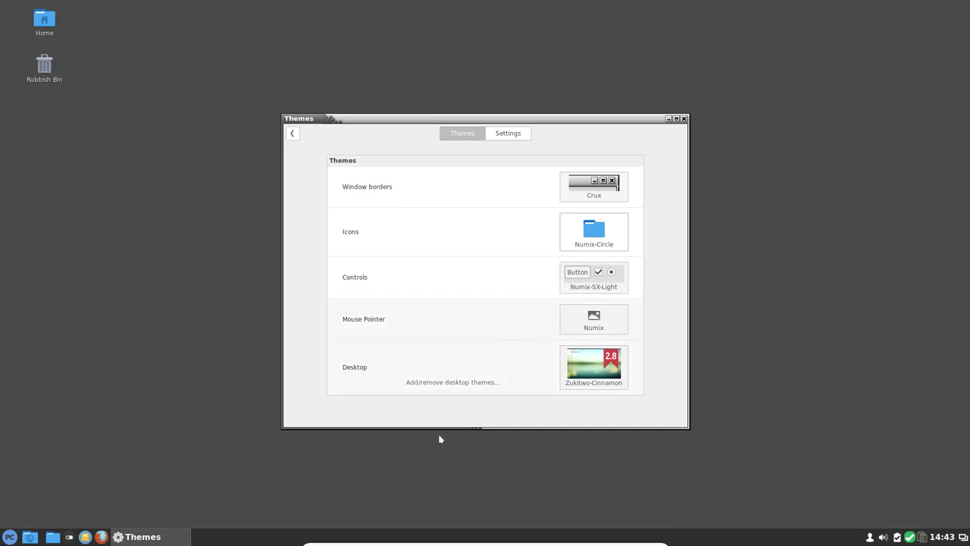
{"action": "left_click", "coordinate": [683, 119]}
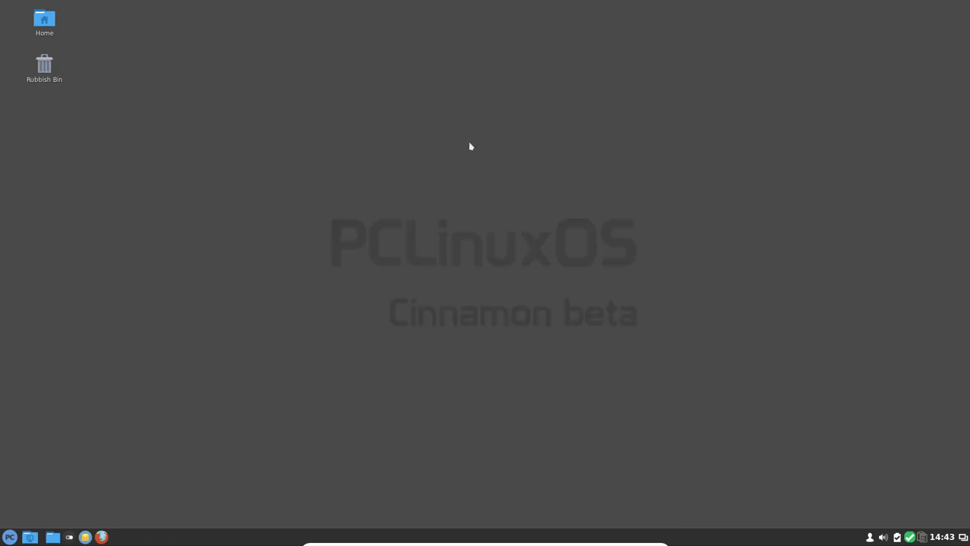
Launch Text Editor from the Editors application category, view its version information, and close it.
{"action": "left_click", "coordinate": [8, 538]}
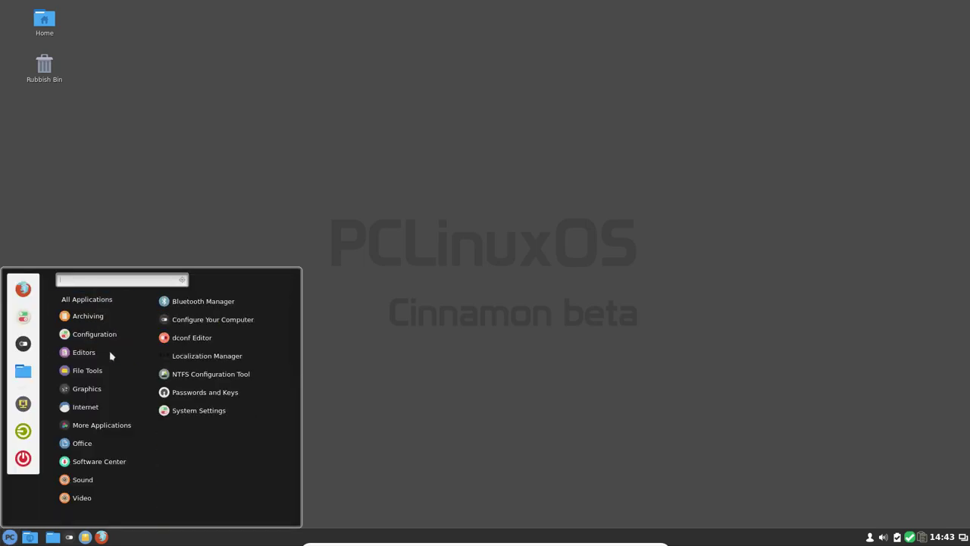
{"action": "mouse_move", "coordinate": [105, 358]}
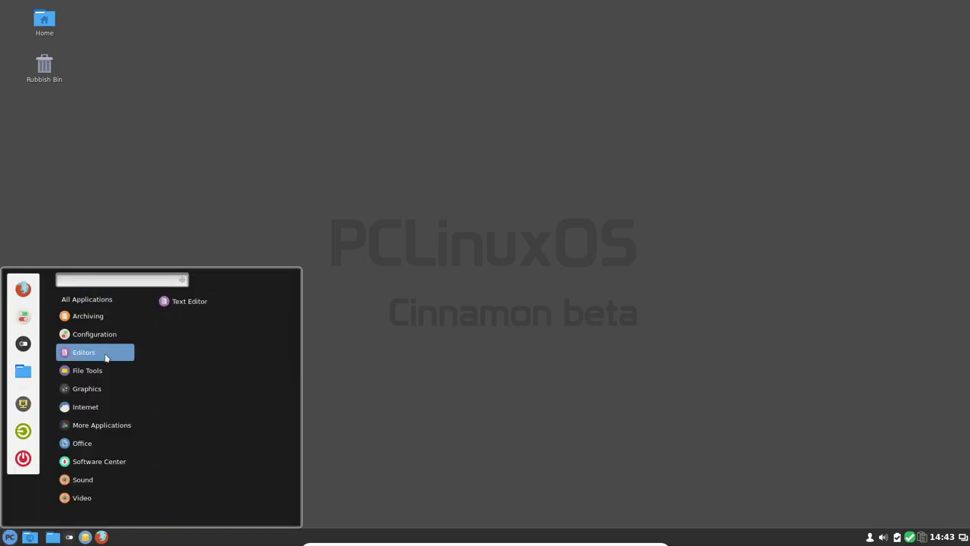
{"action": "left_click", "coordinate": [189, 302]}
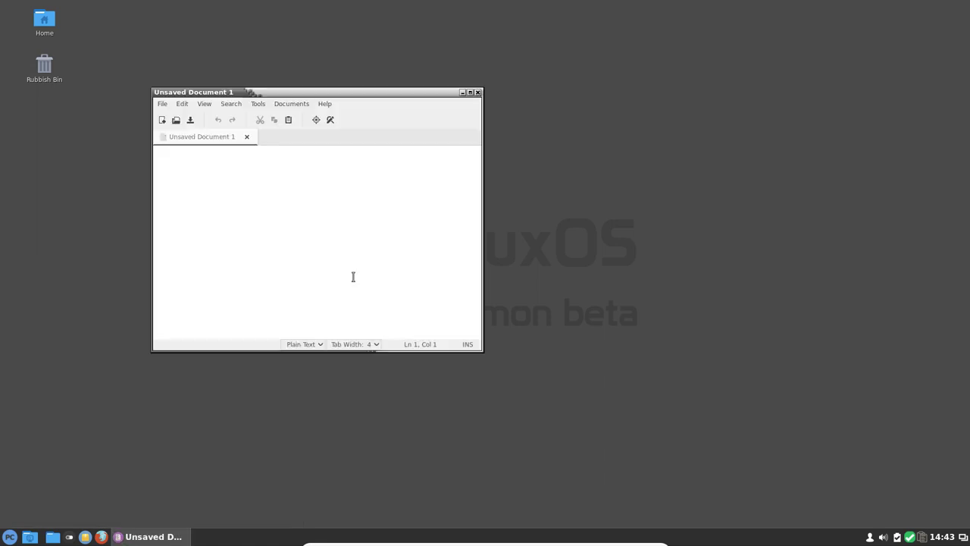
{"action": "left_click", "coordinate": [326, 104]}
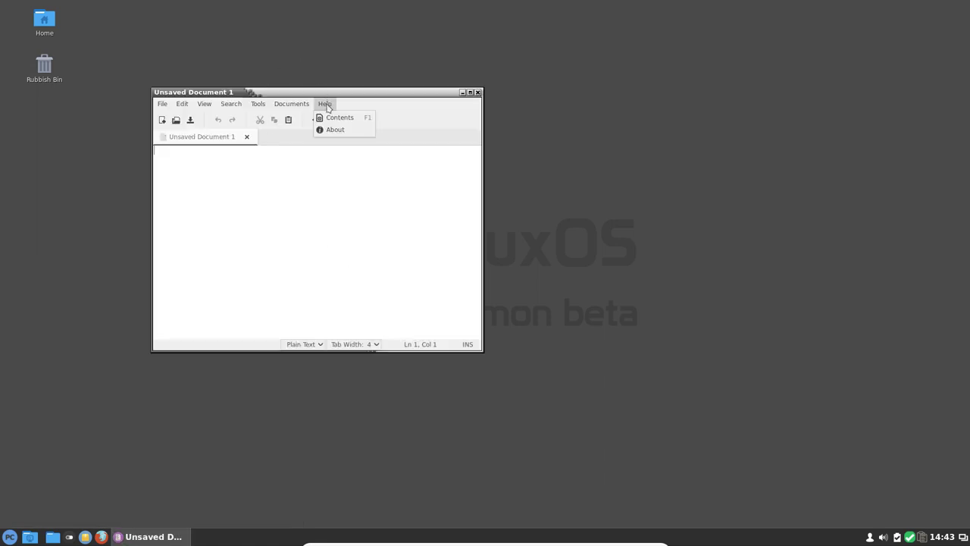
{"action": "left_click", "coordinate": [329, 129]}
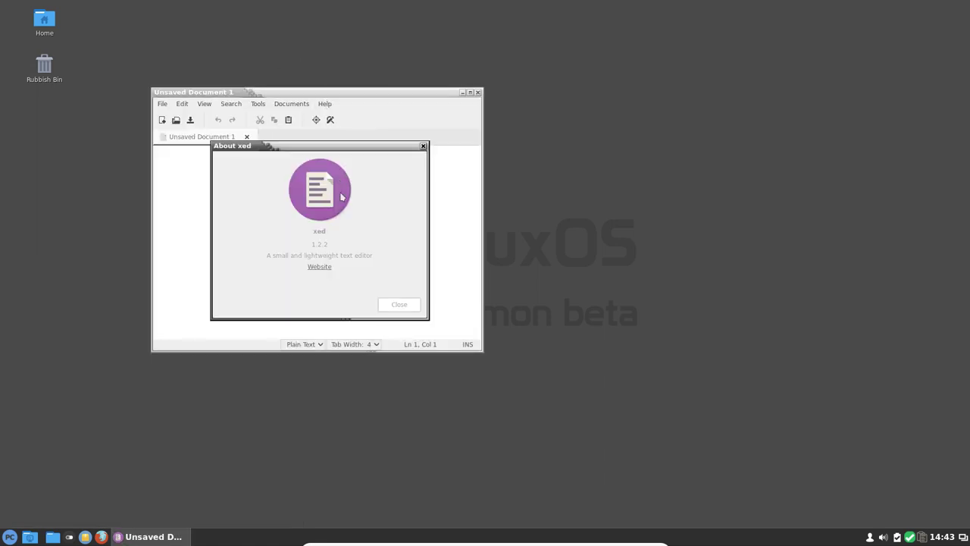
{"action": "left_click", "coordinate": [398, 304]}
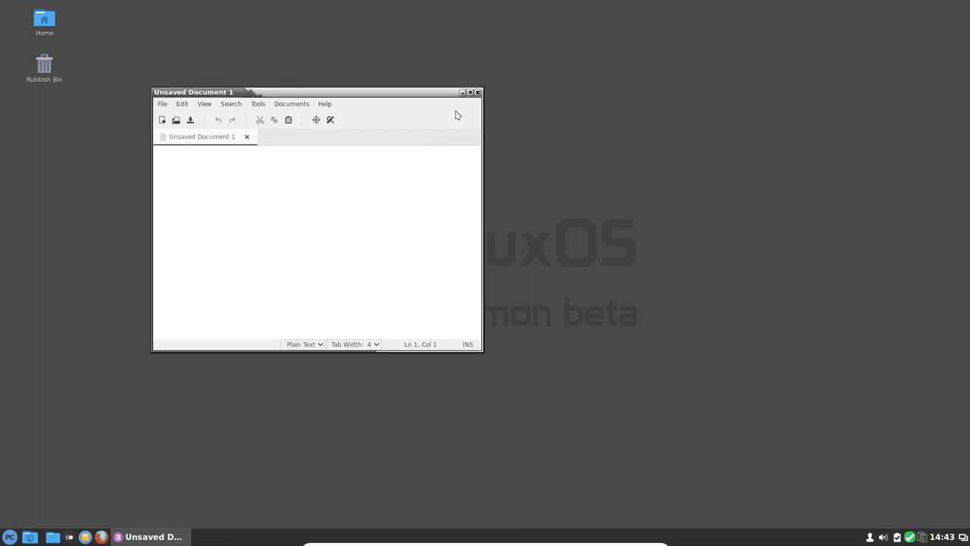
{"action": "left_click", "coordinate": [477, 93]}
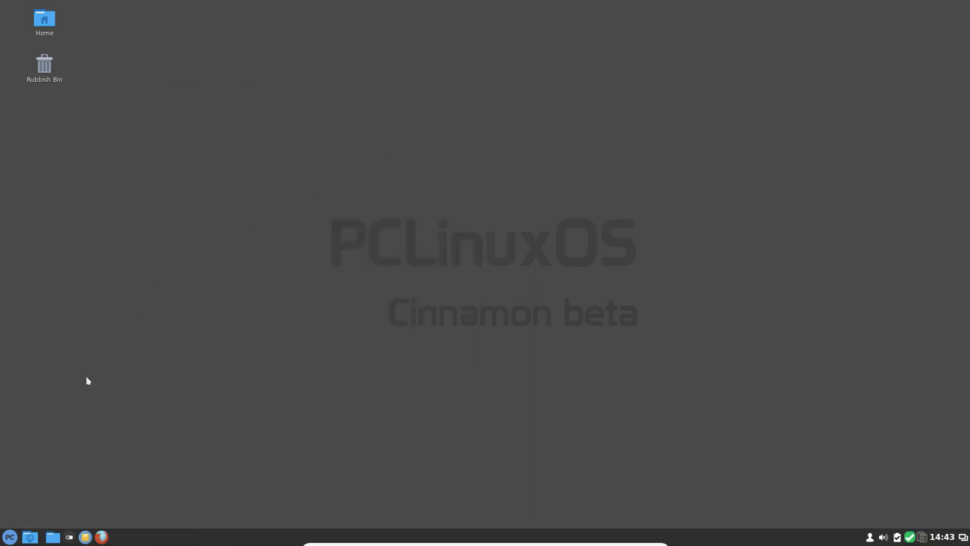
Launch the Nemo file manager from the File Tools application category, view the home folder, and close it.
{"action": "left_click", "coordinate": [11, 537]}
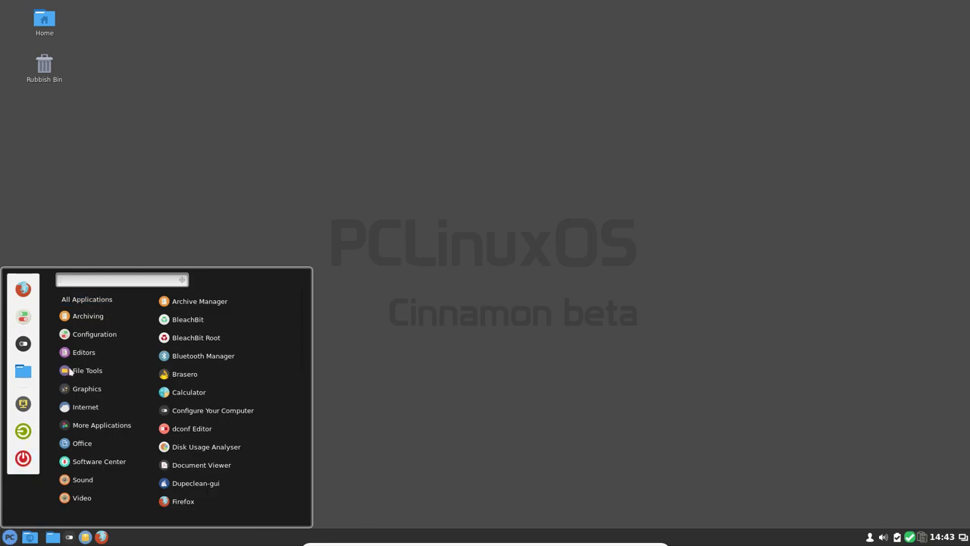
{"action": "mouse_move", "coordinate": [89, 372]}
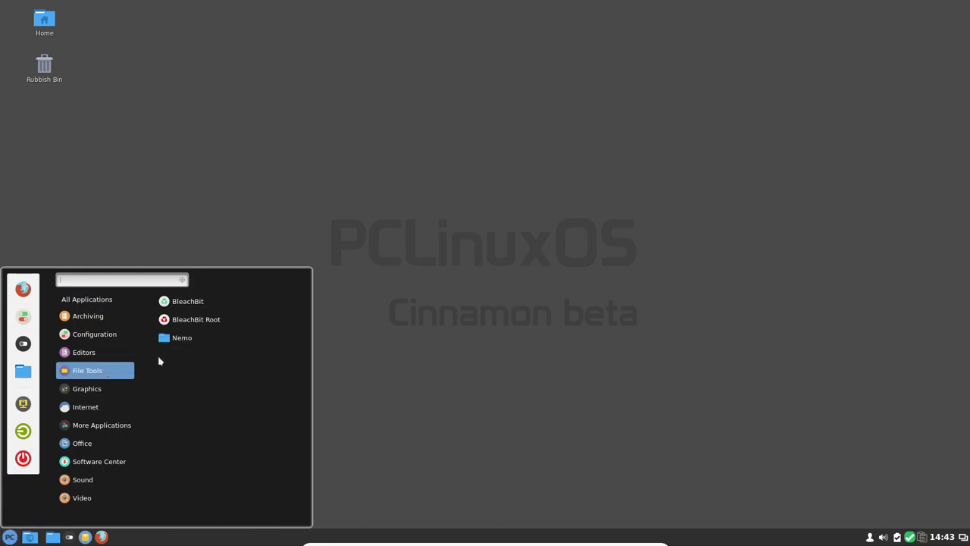
{"action": "left_click", "coordinate": [191, 346]}
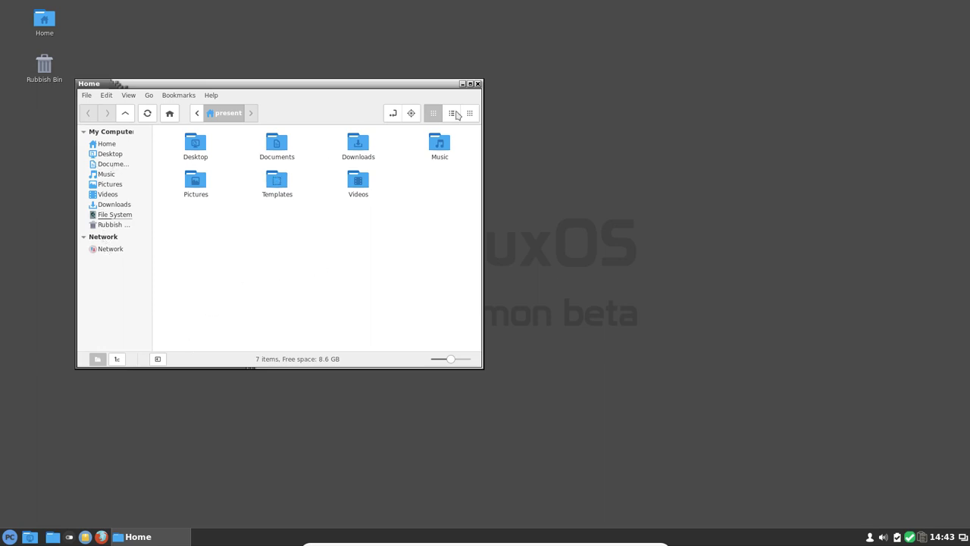
{"action": "left_click", "coordinate": [477, 85]}
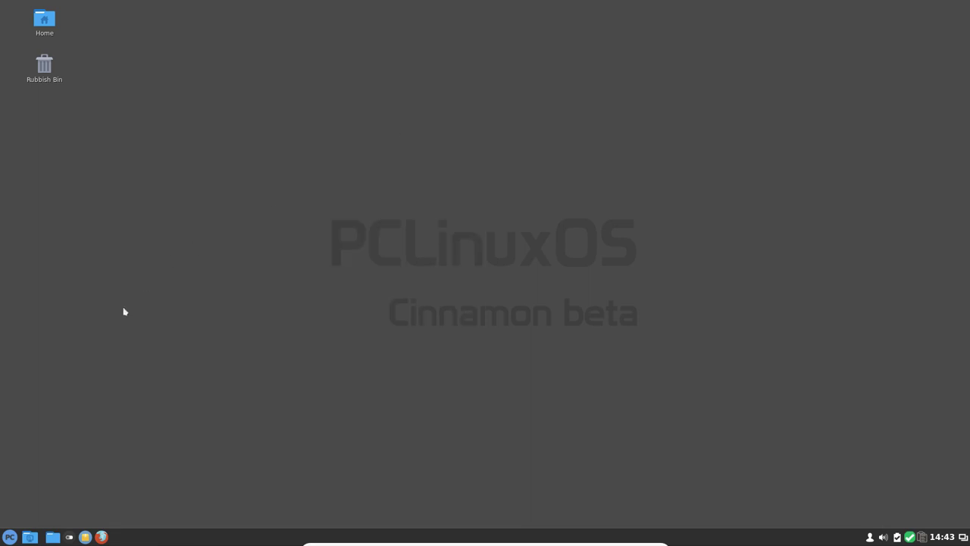
Launch Firefox from the Internet application category, look over its main options, and quit the browser.
{"action": "left_click", "coordinate": [10, 538]}
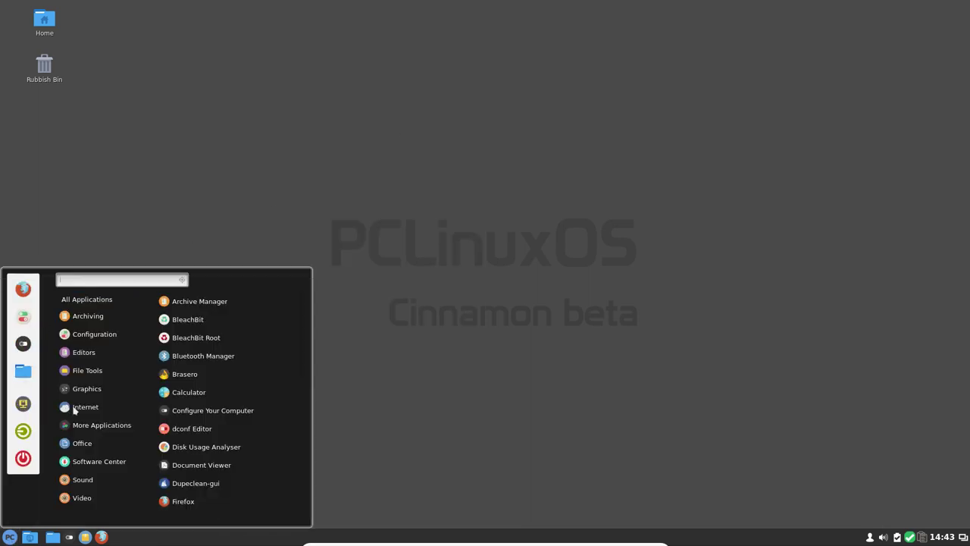
{"action": "mouse_move", "coordinate": [76, 408]}
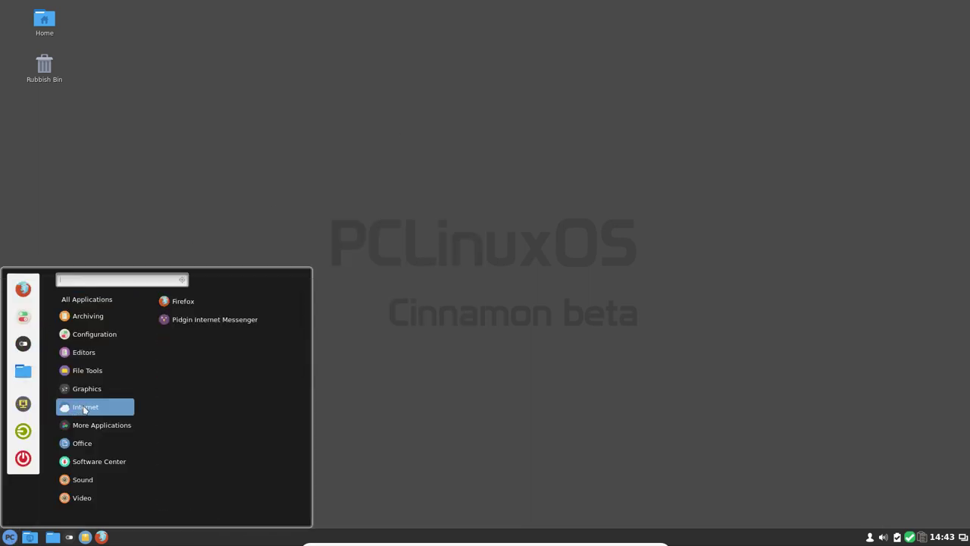
{"action": "left_click", "coordinate": [189, 304]}
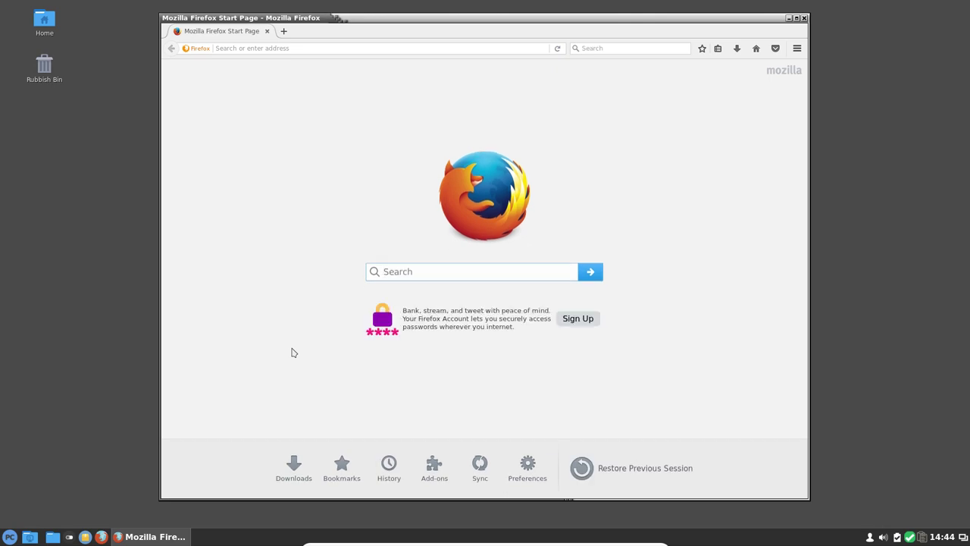
{"action": "left_click", "coordinate": [797, 48]}
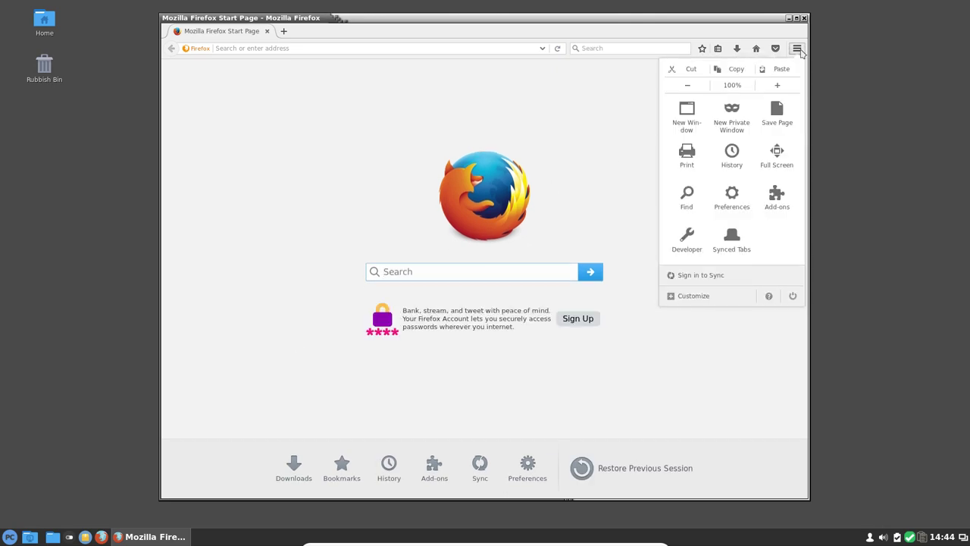
{"action": "left_click", "coordinate": [793, 296]}
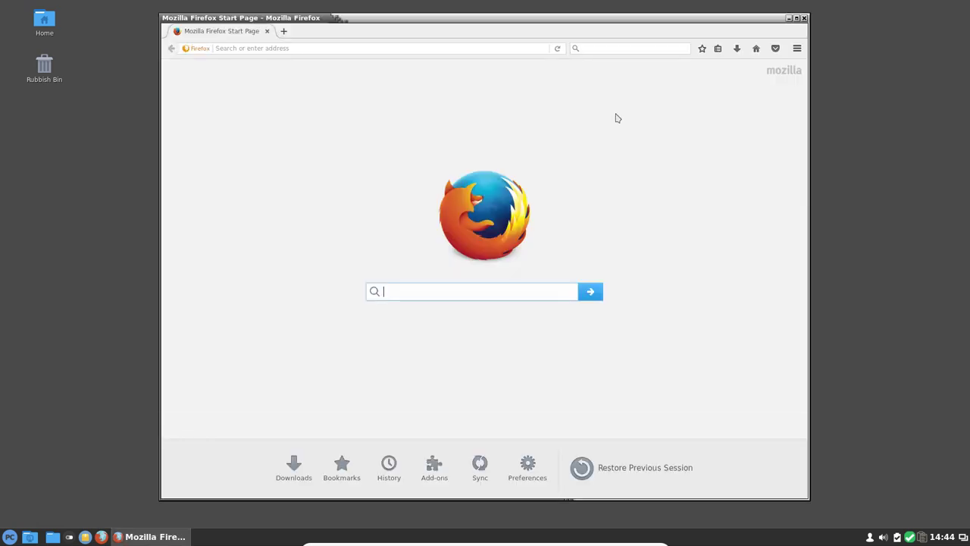
View Firefox's version information, then close the browser.
{"action": "left_click", "coordinate": [797, 50]}
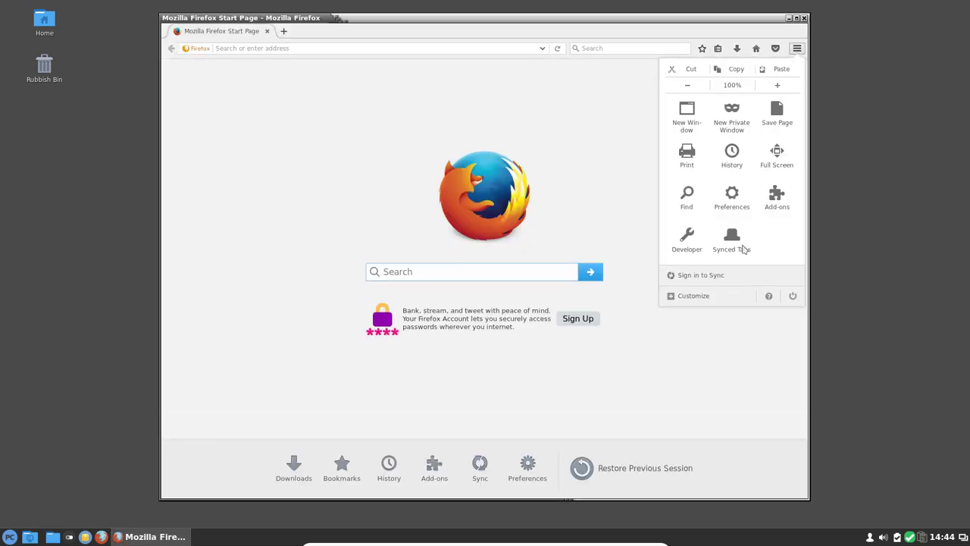
{"action": "left_click", "coordinate": [769, 297]}
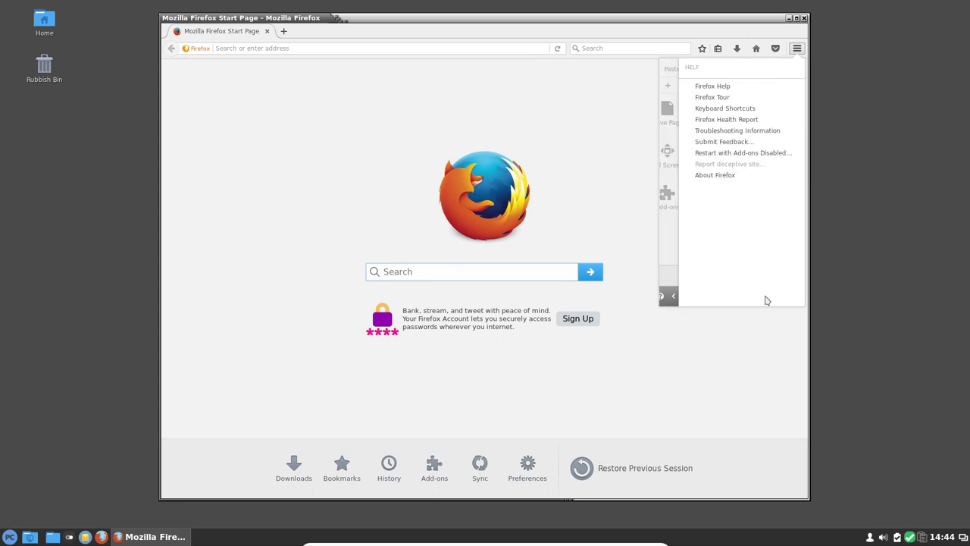
{"action": "left_click", "coordinate": [711, 175]}
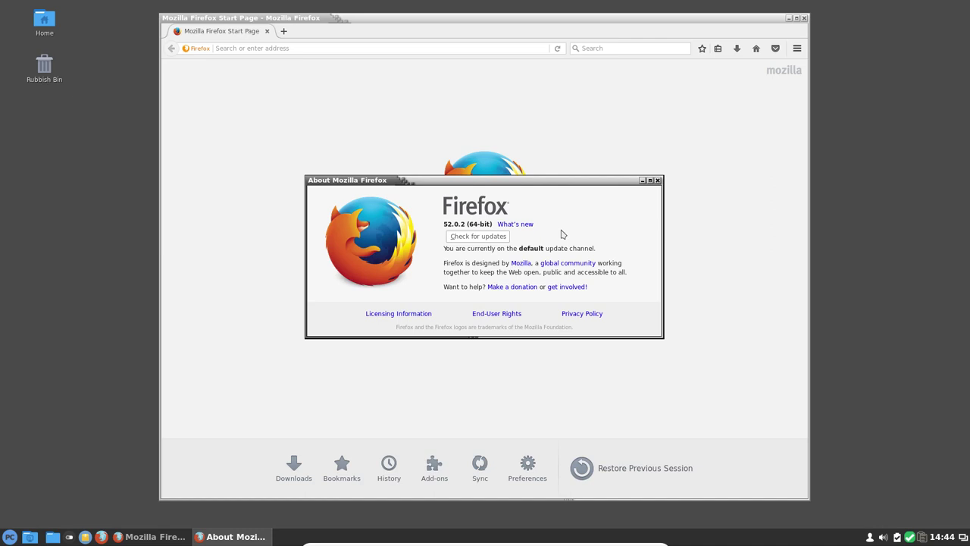
{"action": "left_click", "coordinate": [658, 180]}
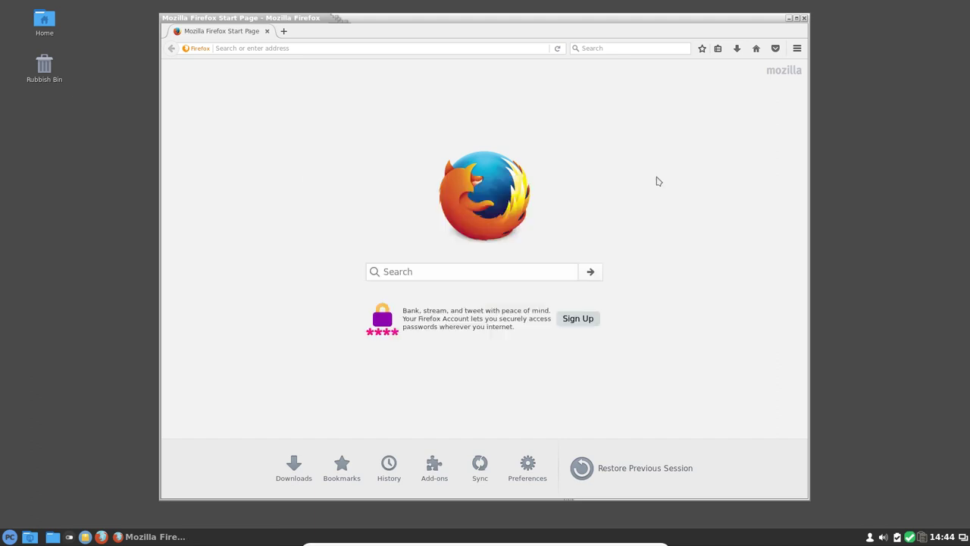
{"action": "left_click", "coordinate": [805, 17]}
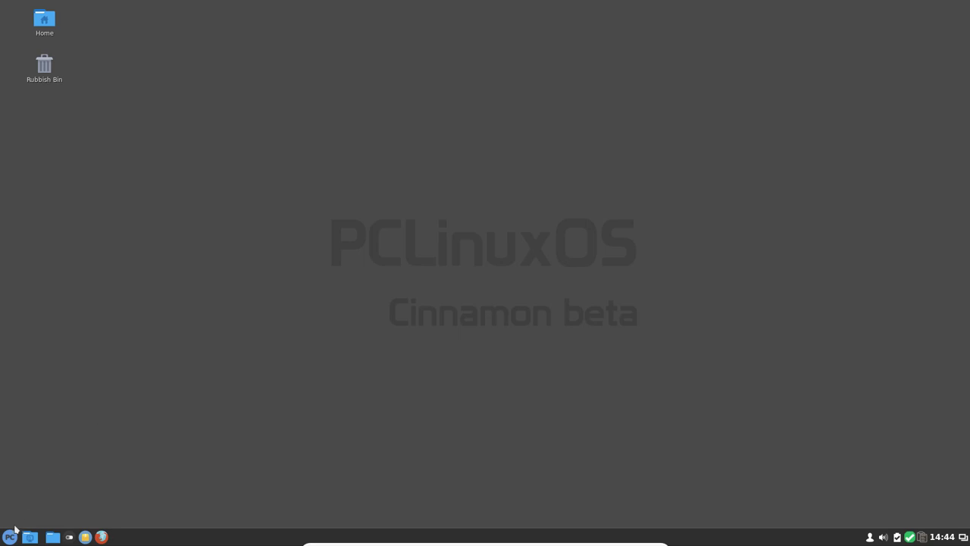
Launch System Monitor from the More Applications category, view the system resource graphs, and close it.
{"action": "left_click", "coordinate": [10, 538]}
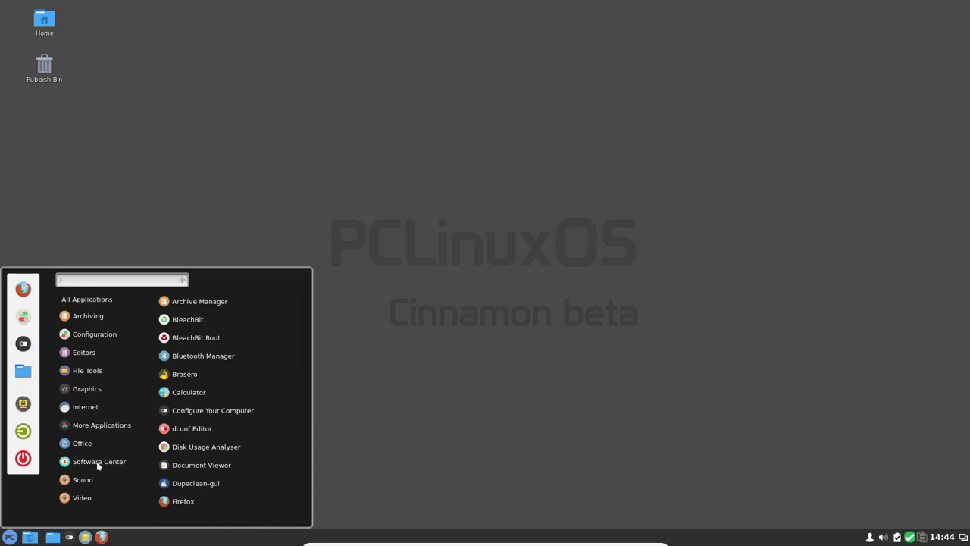
{"action": "mouse_move", "coordinate": [97, 464]}
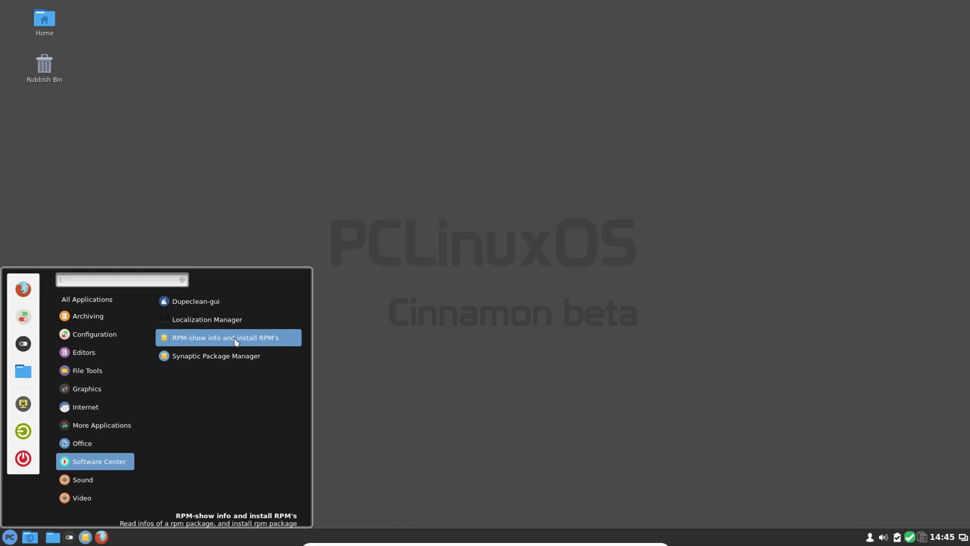
{"action": "mouse_move", "coordinate": [84, 446]}
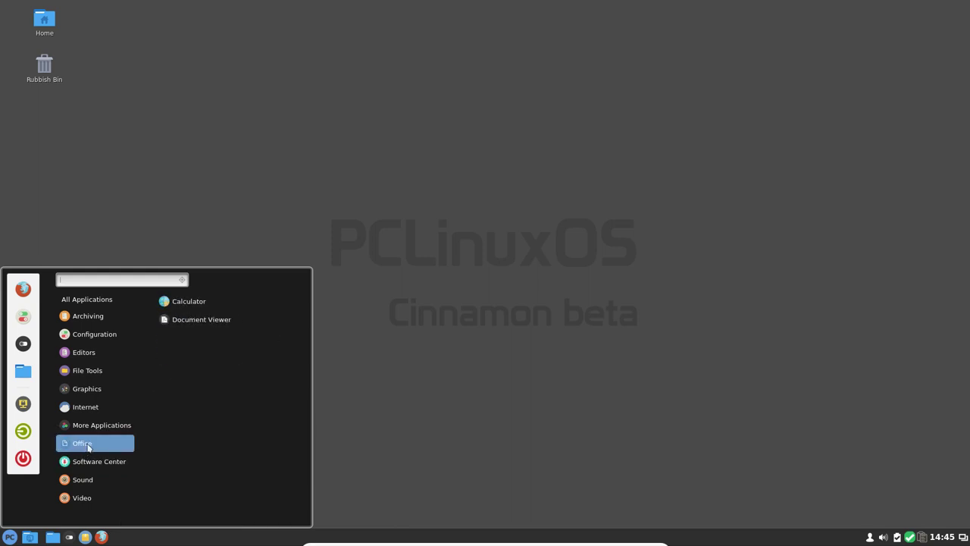
{"action": "mouse_move", "coordinate": [93, 426]}
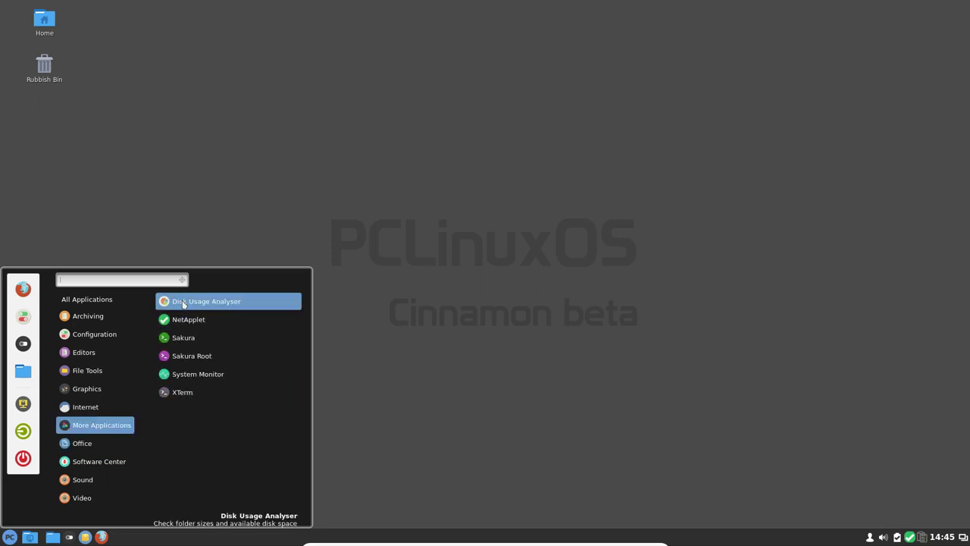
{"action": "left_click", "coordinate": [185, 375]}
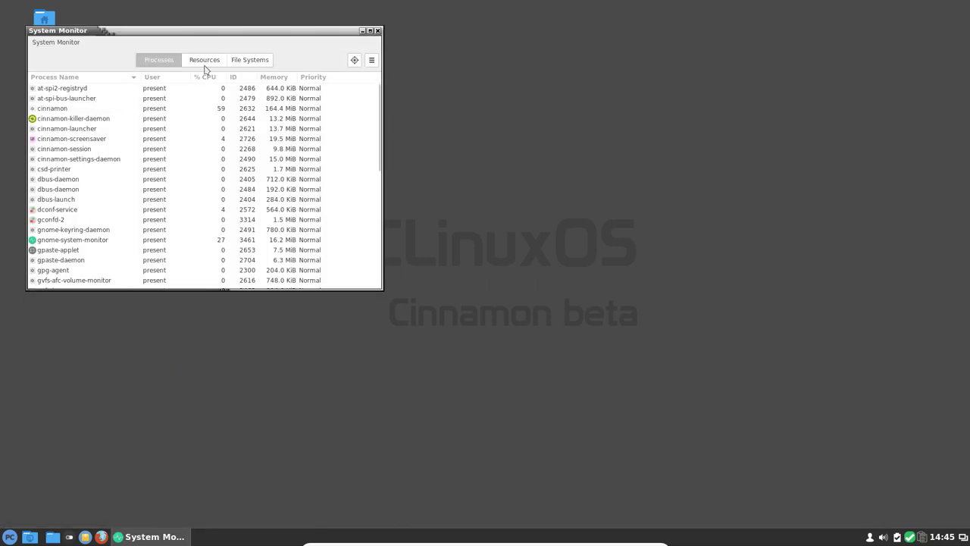
{"action": "left_click", "coordinate": [205, 61]}
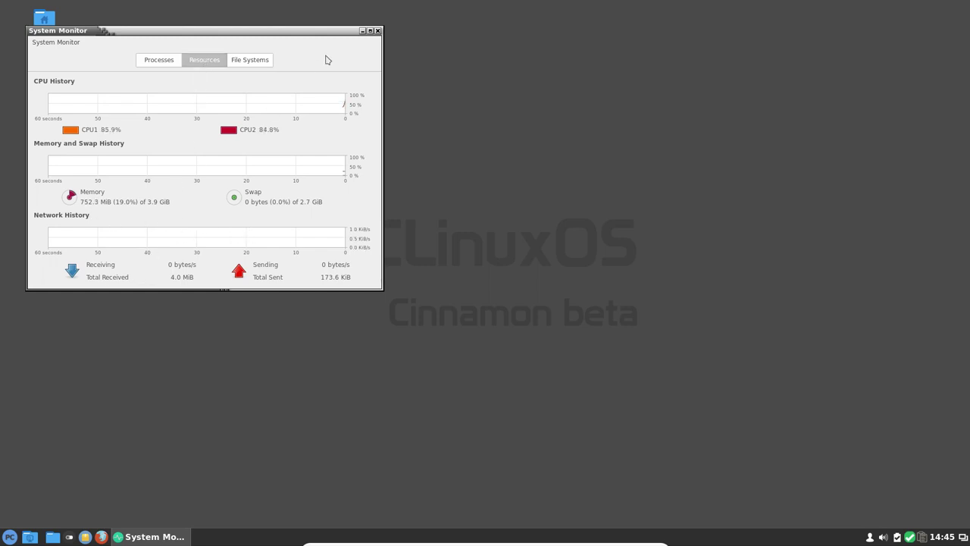
{"action": "left_click", "coordinate": [377, 31]}
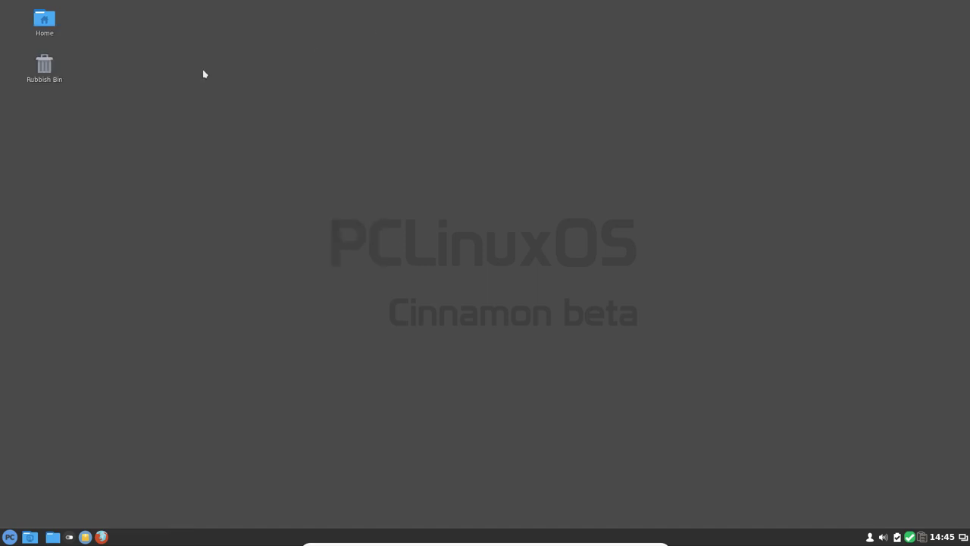
Open a terminal from the desktop, run top to view the running processes, and close the terminal.
{"action": "right_click", "coordinate": [352, 54]}
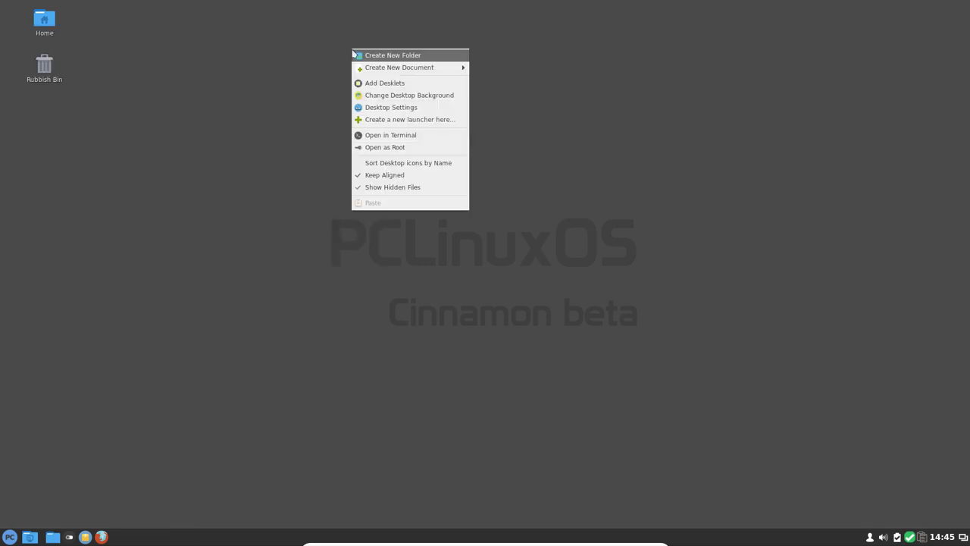
{"action": "left_click", "coordinate": [391, 135]}
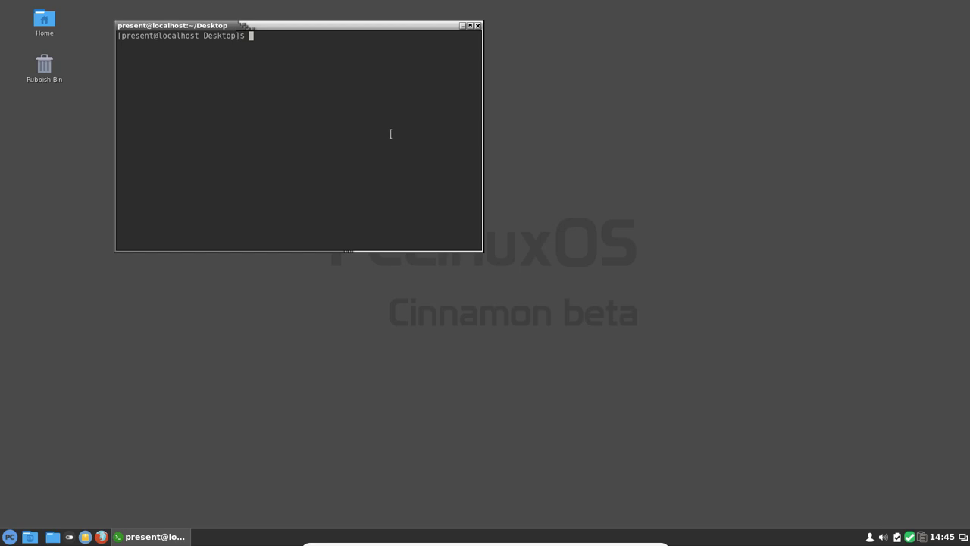
{"action": "type", "text": "top"}
{"action": "key", "text": "Return"}
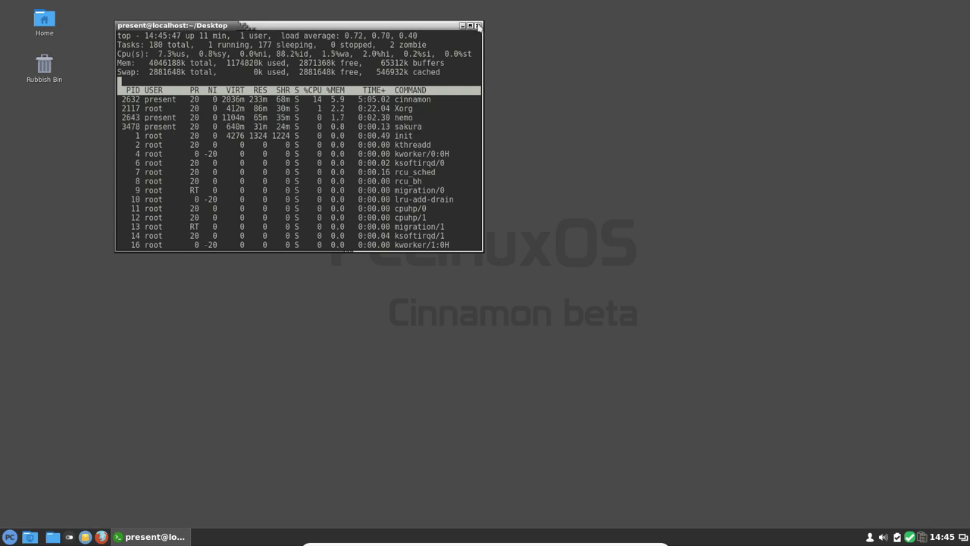
{"action": "left_click", "coordinate": [478, 26]}
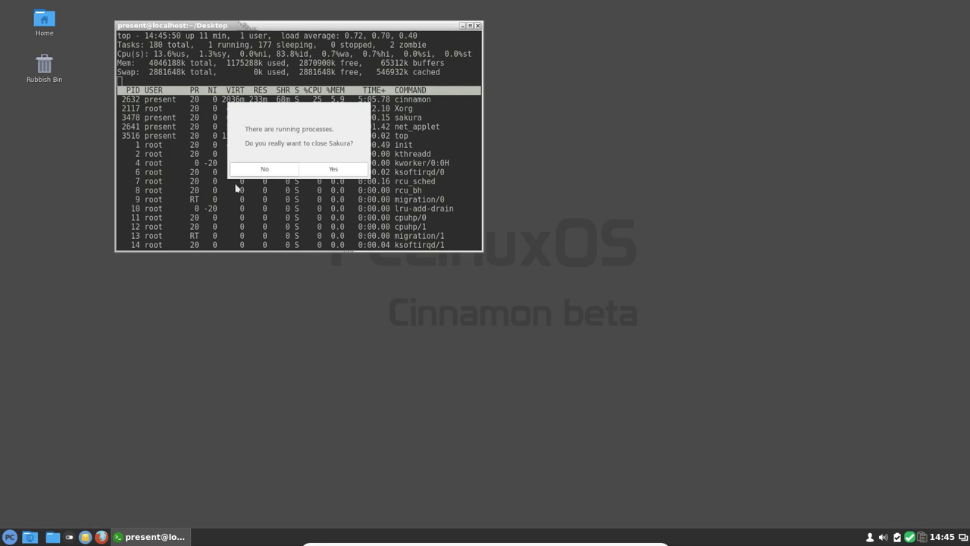
{"action": "left_click", "coordinate": [319, 173]}
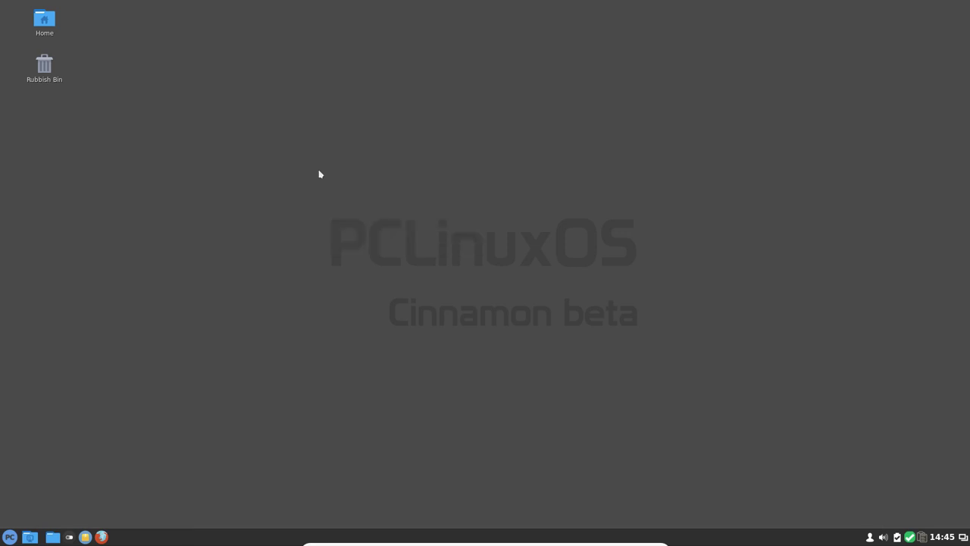
Launch Image Viewer from the Graphics application category, view its version information, and close it.
{"action": "left_click", "coordinate": [9, 536]}
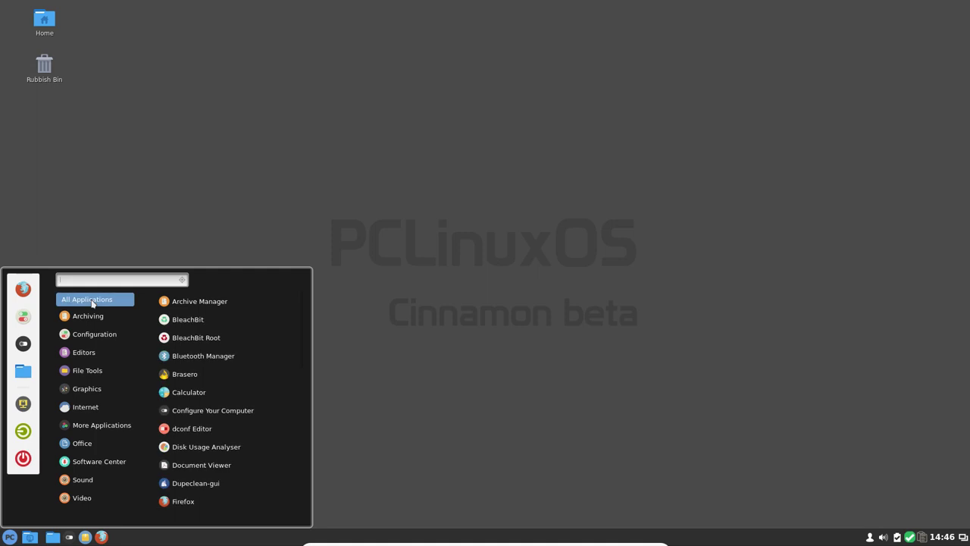
{"action": "mouse_move", "coordinate": [93, 334]}
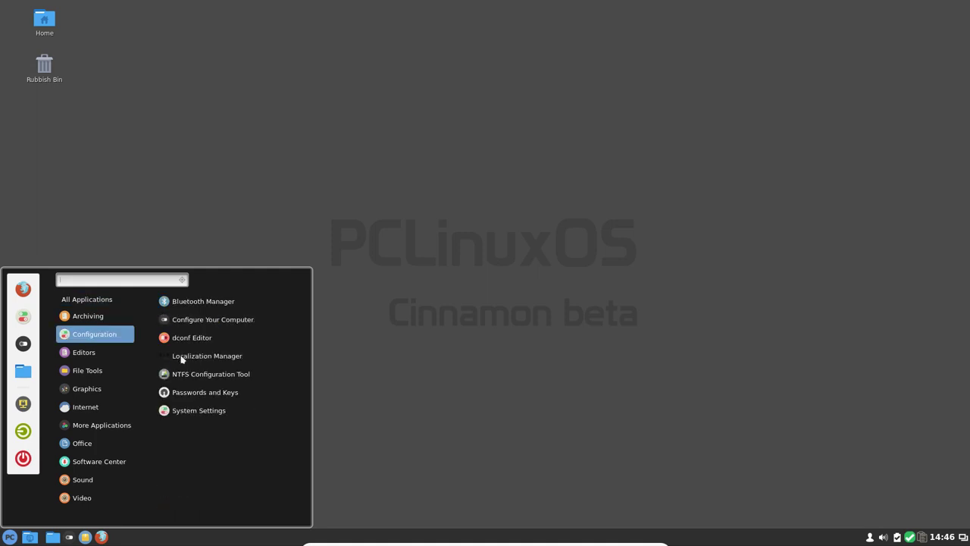
{"action": "mouse_move", "coordinate": [88, 381]}
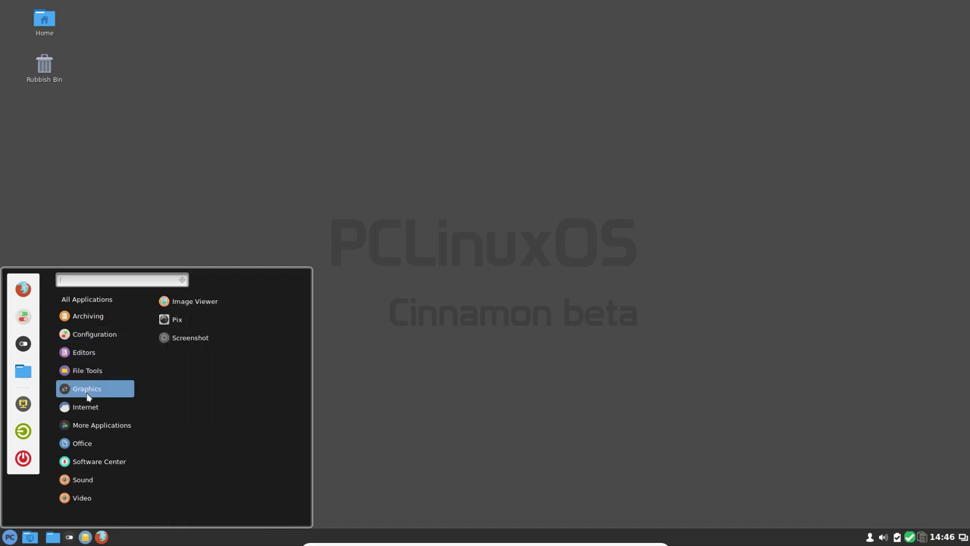
{"action": "left_click", "coordinate": [189, 301]}
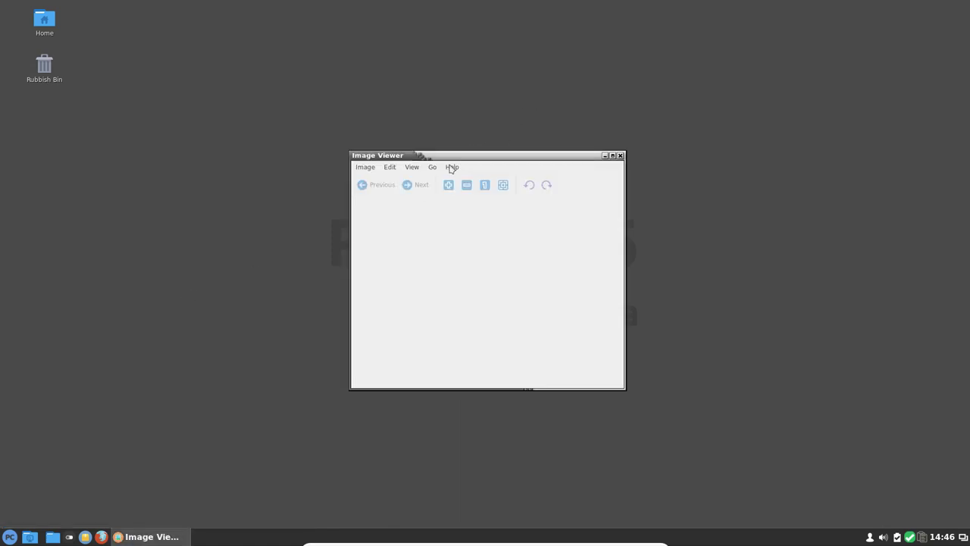
{"action": "left_click", "coordinate": [451, 167]}
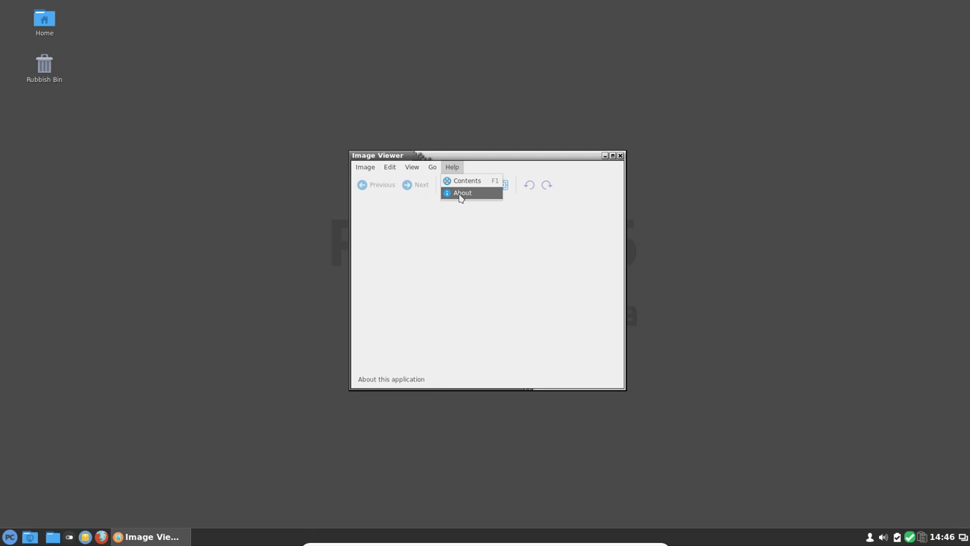
{"action": "left_click", "coordinate": [460, 194]}
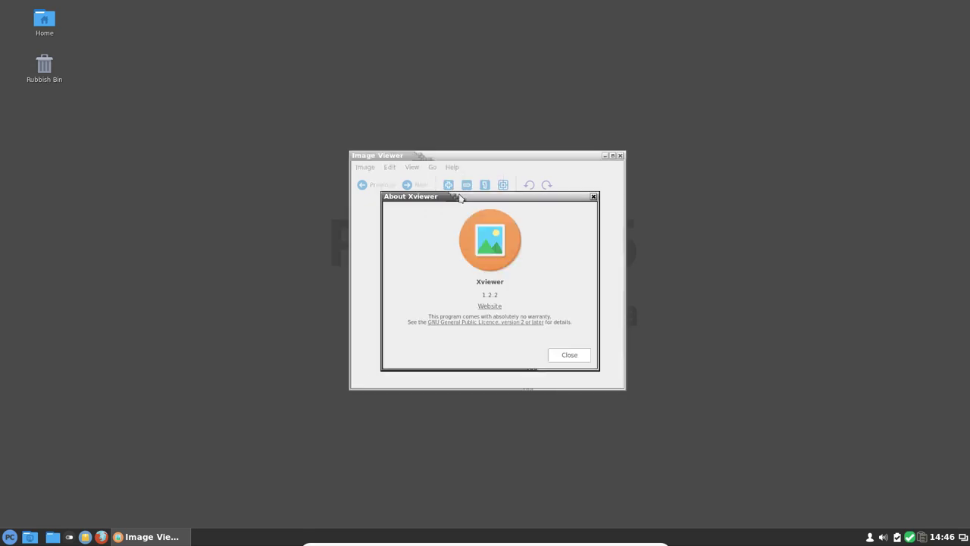
{"action": "left_click", "coordinate": [569, 355]}
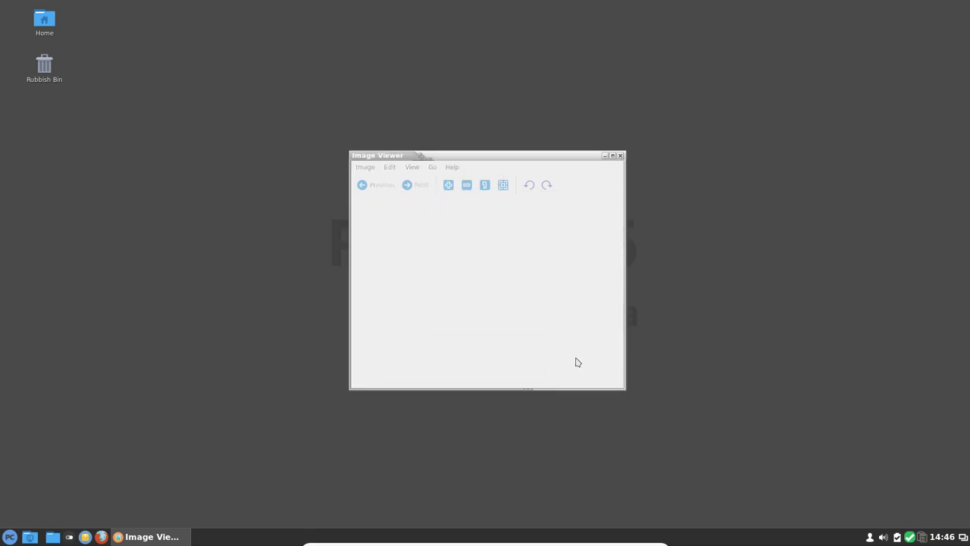
{"action": "left_click", "coordinate": [620, 156]}
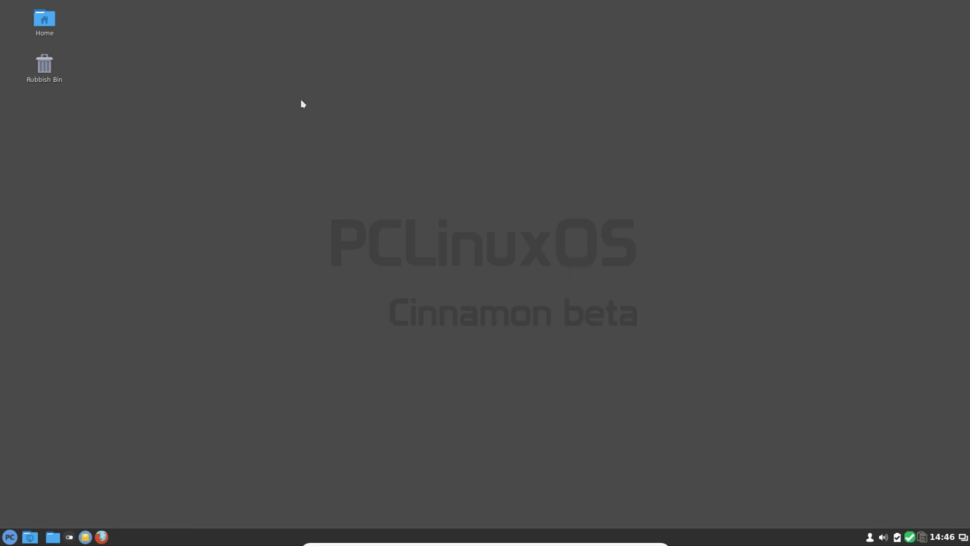
Look over the applications in the Internet, Software Center and Sound categories, then dismiss the application list.
{"action": "left_click", "coordinate": [9, 536]}
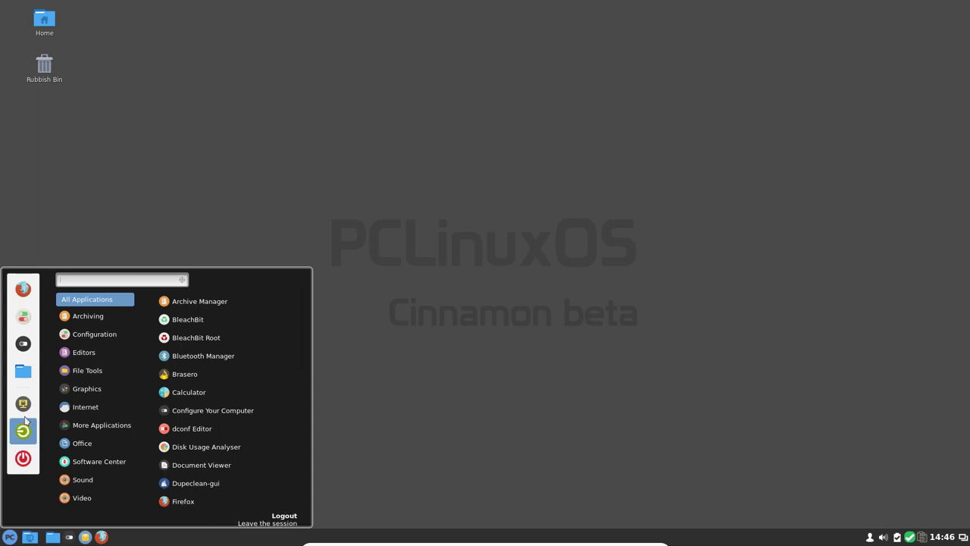
{"action": "mouse_move", "coordinate": [129, 414]}
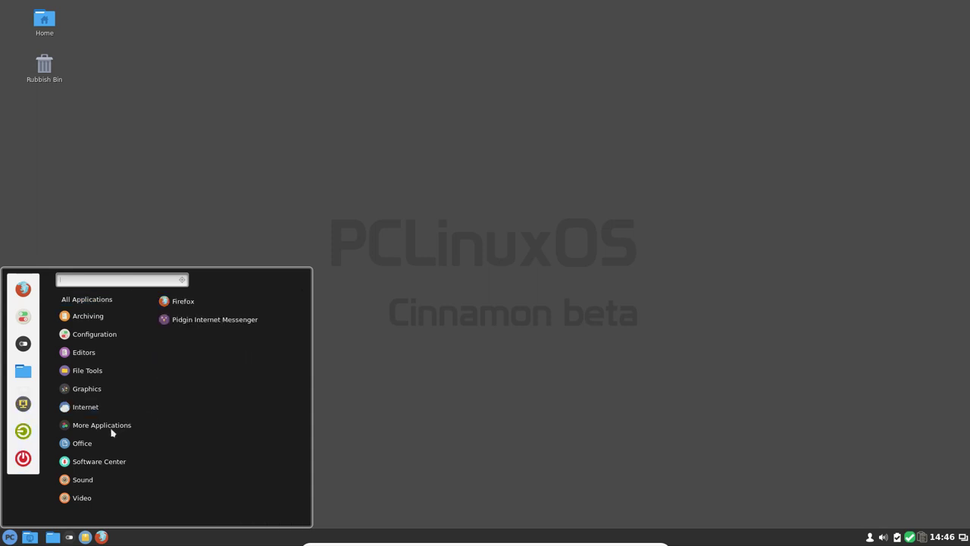
{"action": "mouse_move", "coordinate": [110, 433]}
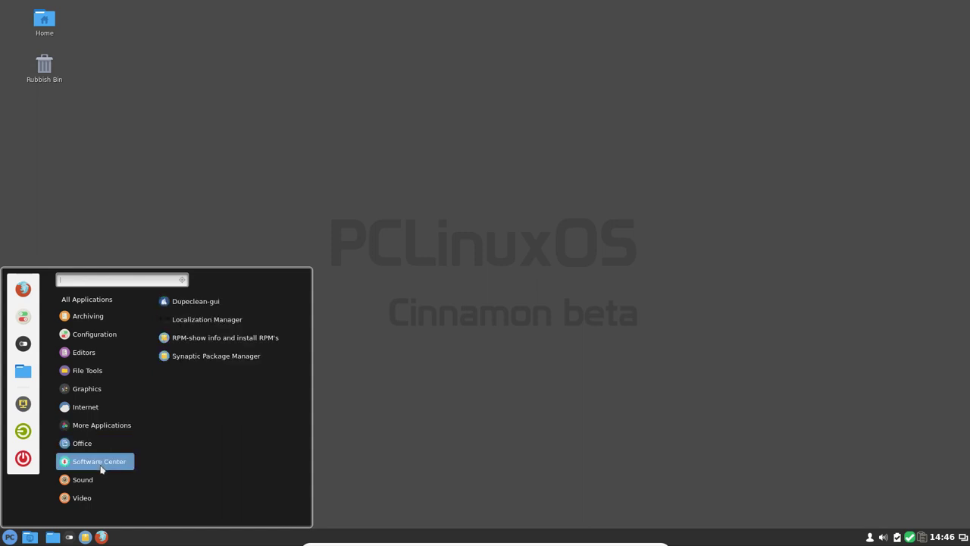
{"action": "mouse_move", "coordinate": [100, 483]}
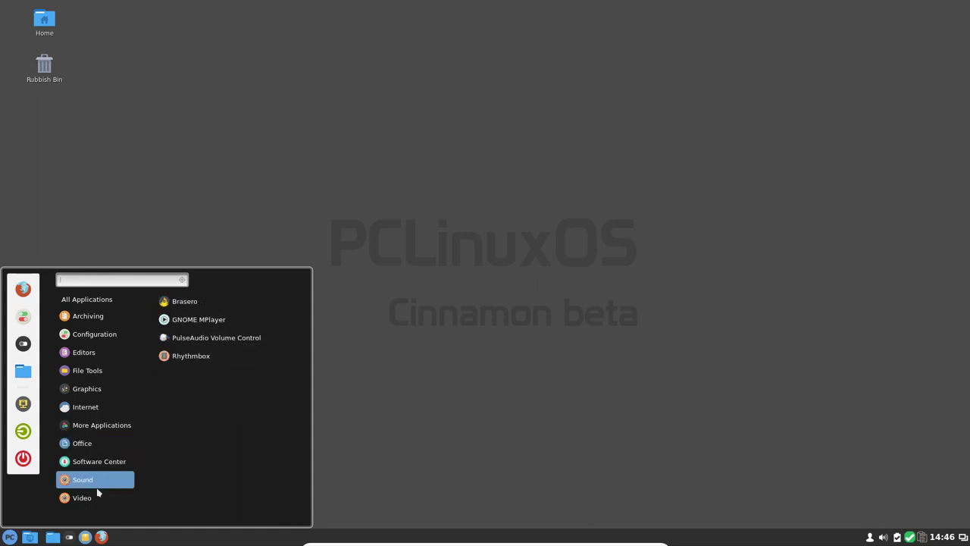
{"action": "left_click", "coordinate": [512, 328]}
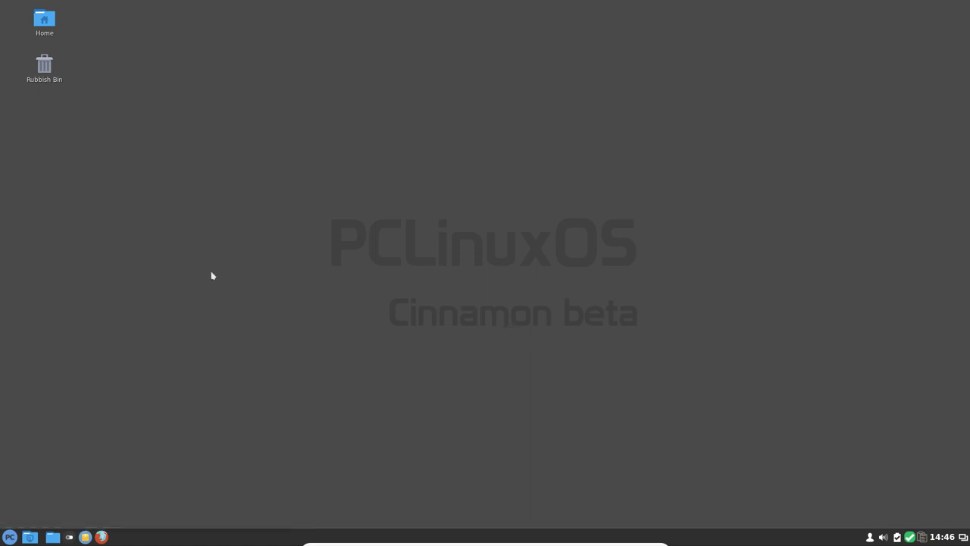
Launch the Synaptic package manager and authenticate with the root password.
{"action": "left_click", "coordinate": [84, 538]}
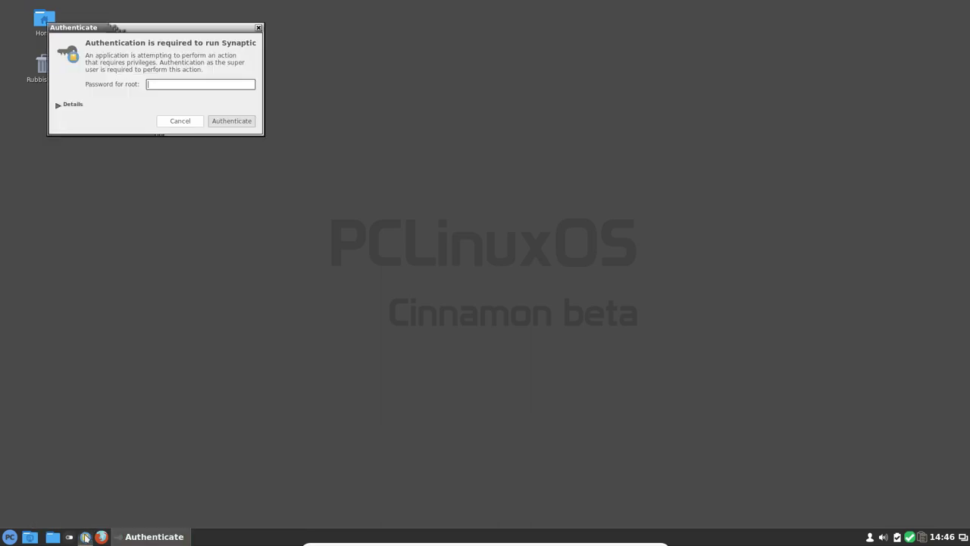
{"action": "type", "text": "*******"}
{"action": "key", "text": "Return"}
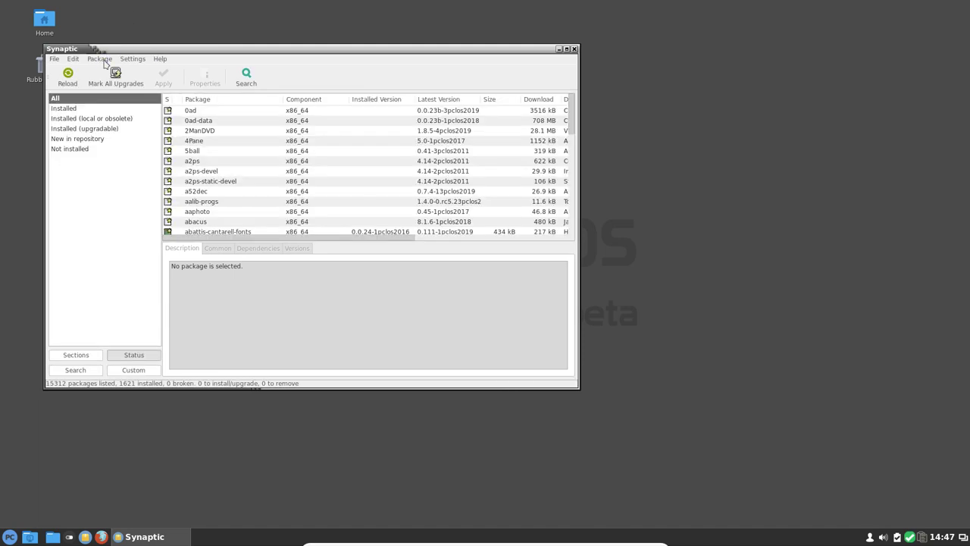
Look over the package and file commands in Synaptic and run Fix Broken Packages.
{"action": "left_click", "coordinate": [104, 64]}
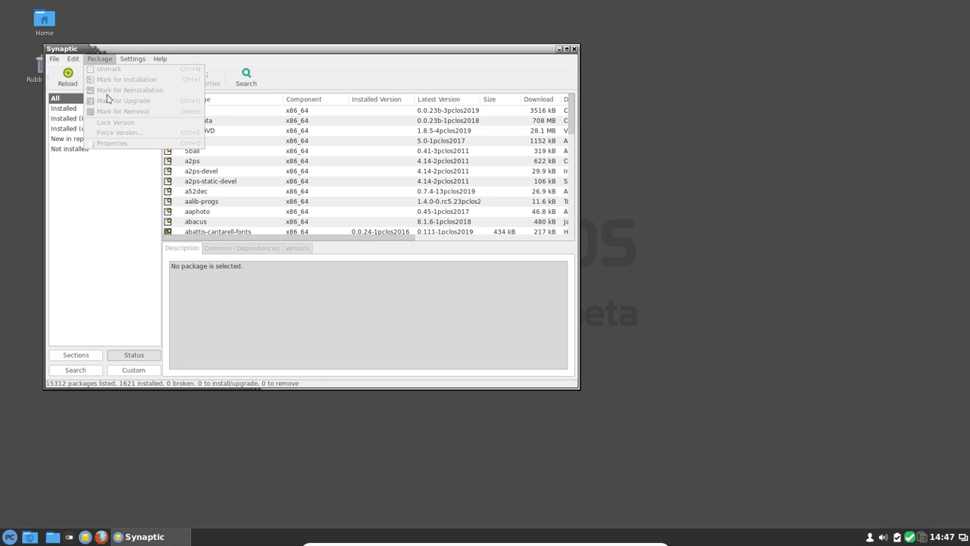
{"action": "left_click", "coordinate": [110, 174]}
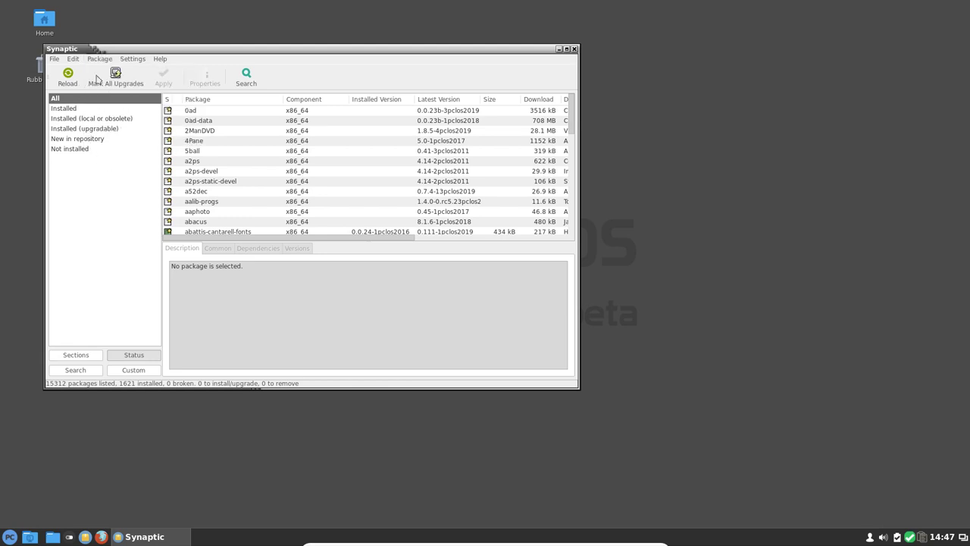
{"action": "left_click", "coordinate": [55, 59]}
{"action": "mouse_move", "coordinate": [74, 62]}
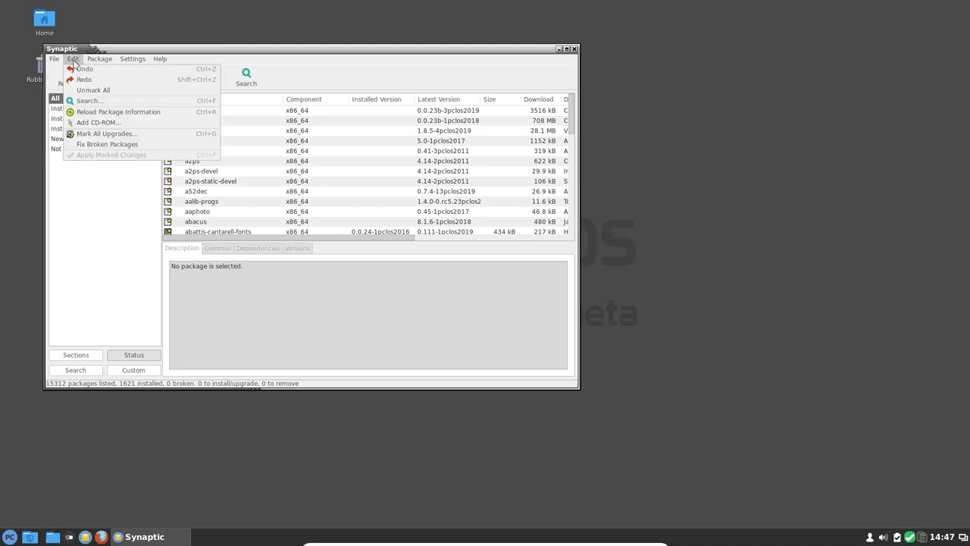
{"action": "left_click", "coordinate": [100, 145]}
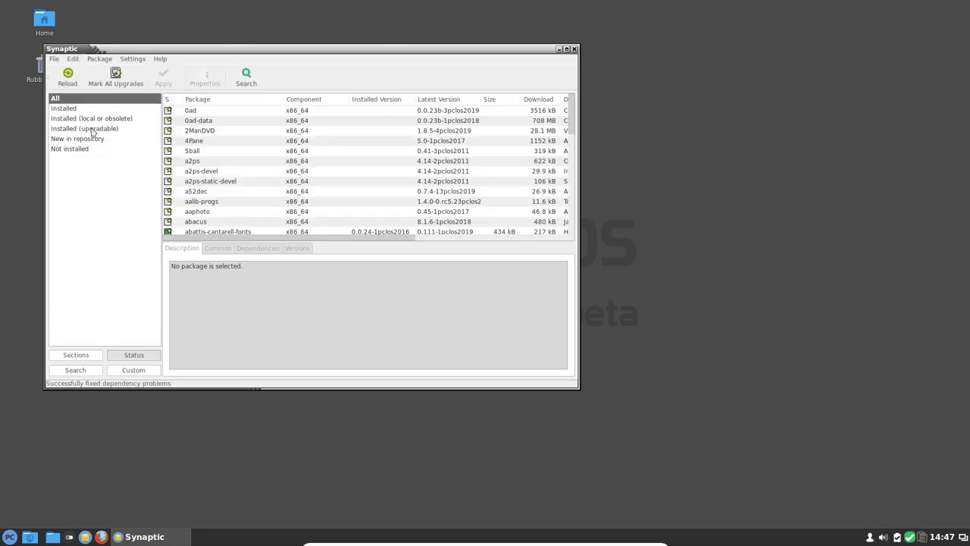
Mark all upgrades, review the additional required changes, accept them, and dismiss the problem report.
{"action": "left_click", "coordinate": [115, 73]}
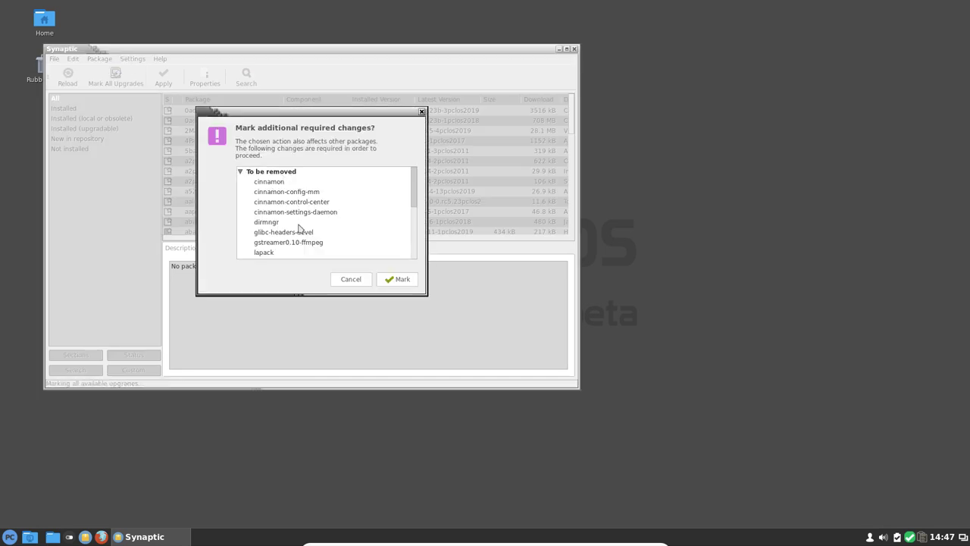
{"action": "scroll", "coordinate": [345, 239], "scroll_direction": "down", "scroll_amount": 10}
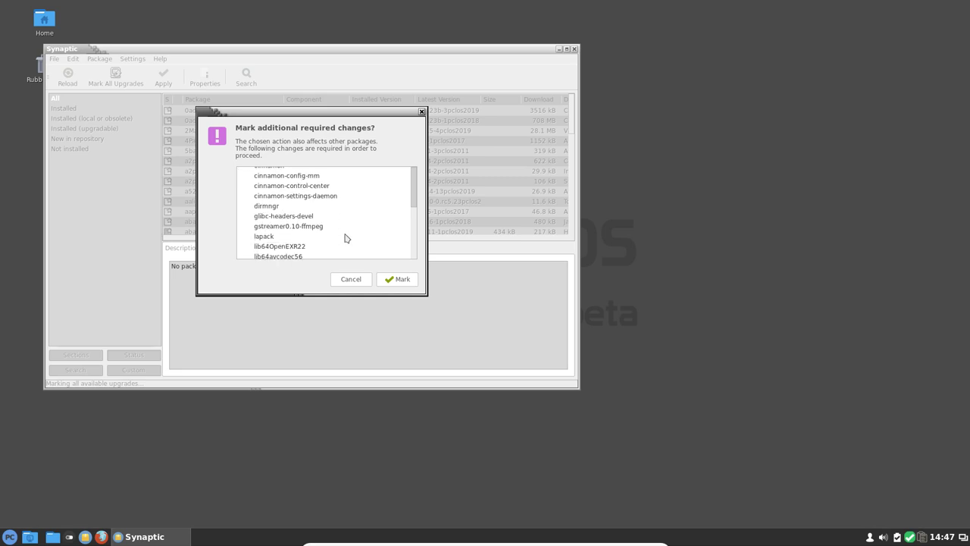
{"action": "scroll", "coordinate": [345, 239], "scroll_direction": "down", "scroll_amount": 10}
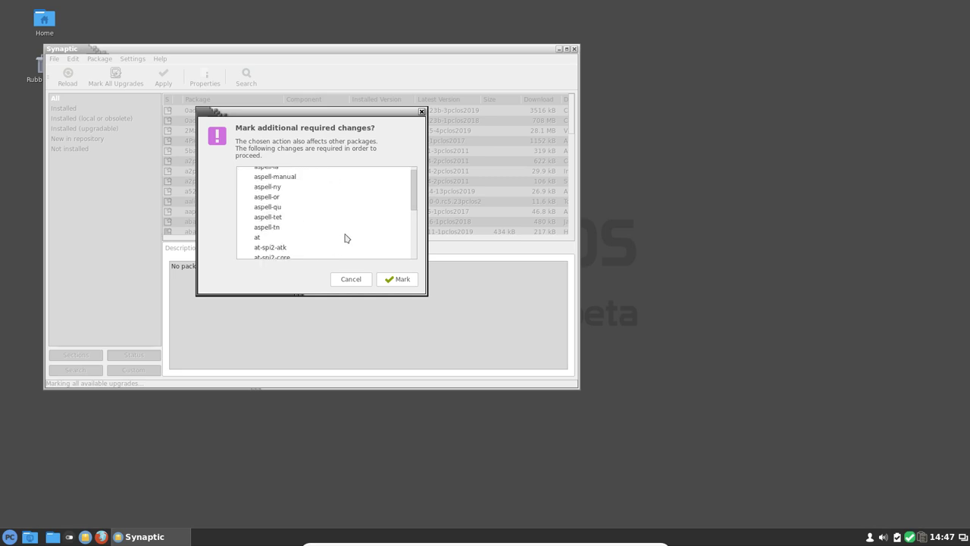
{"action": "scroll", "coordinate": [345, 239], "scroll_direction": "down", "scroll_amount": 10}
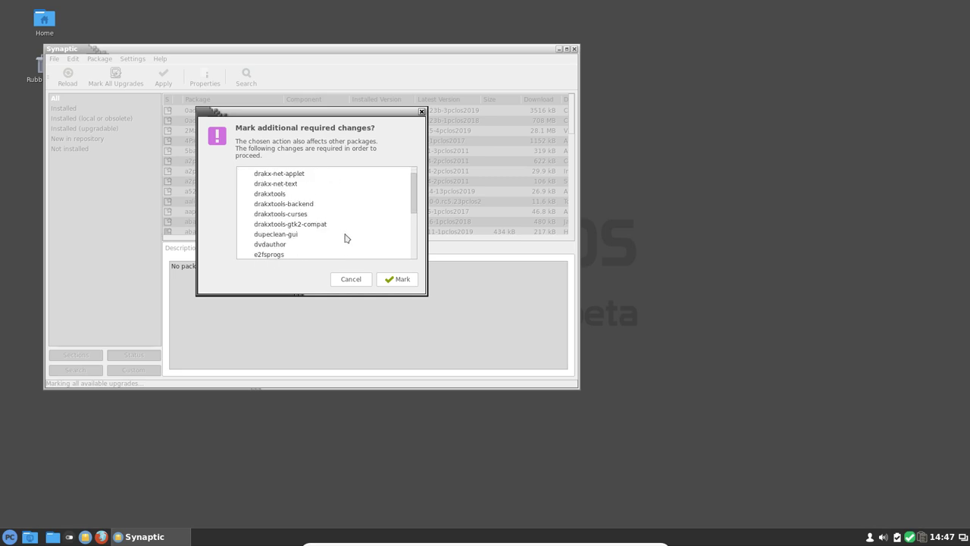
{"action": "scroll", "coordinate": [345, 238], "scroll_direction": "down", "scroll_amount": 5}
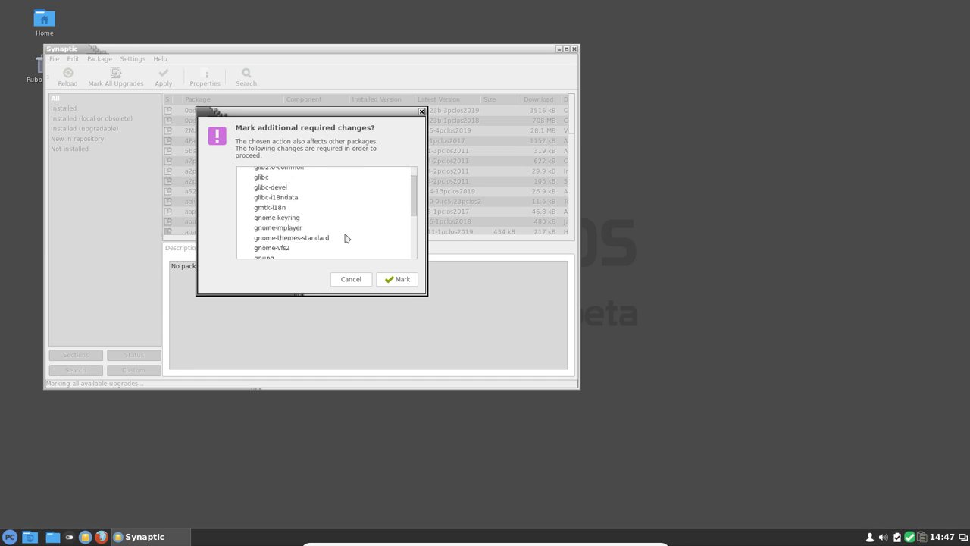
{"action": "scroll", "coordinate": [345, 239], "scroll_direction": "down", "scroll_amount": 10}
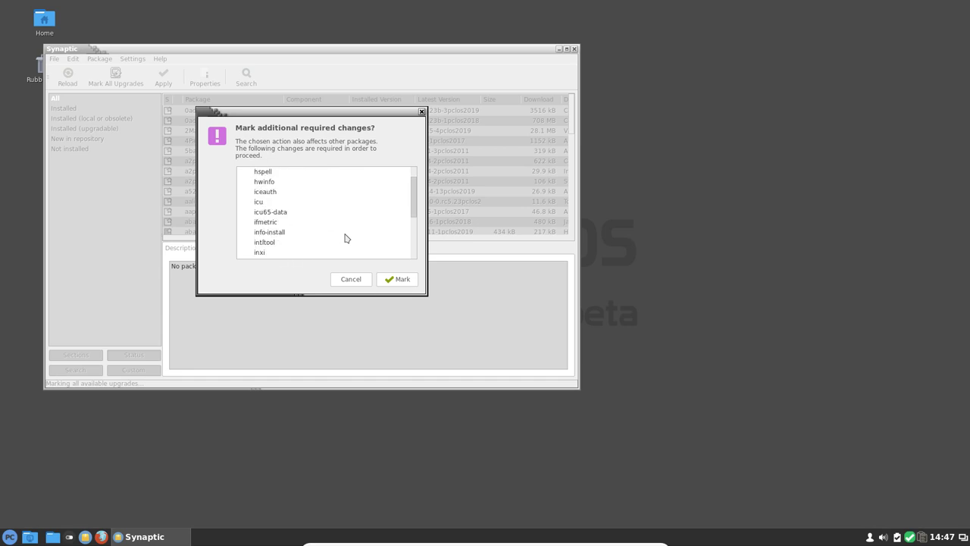
{"action": "scroll", "coordinate": [345, 238], "scroll_direction": "up", "scroll_amount": 10}
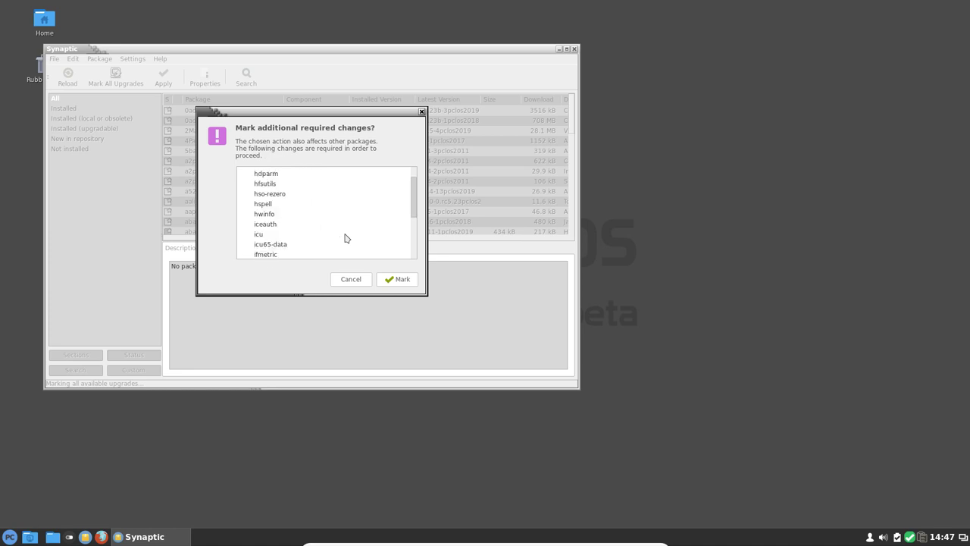
{"action": "scroll", "coordinate": [345, 239], "scroll_direction": "down", "scroll_amount": 12}
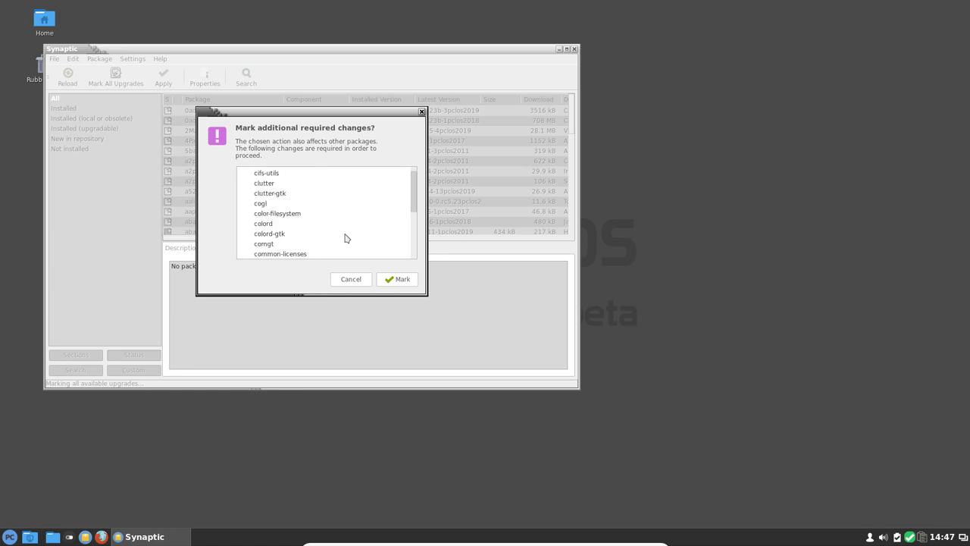
{"action": "scroll", "coordinate": [345, 238], "scroll_direction": "up", "scroll_amount": 15}
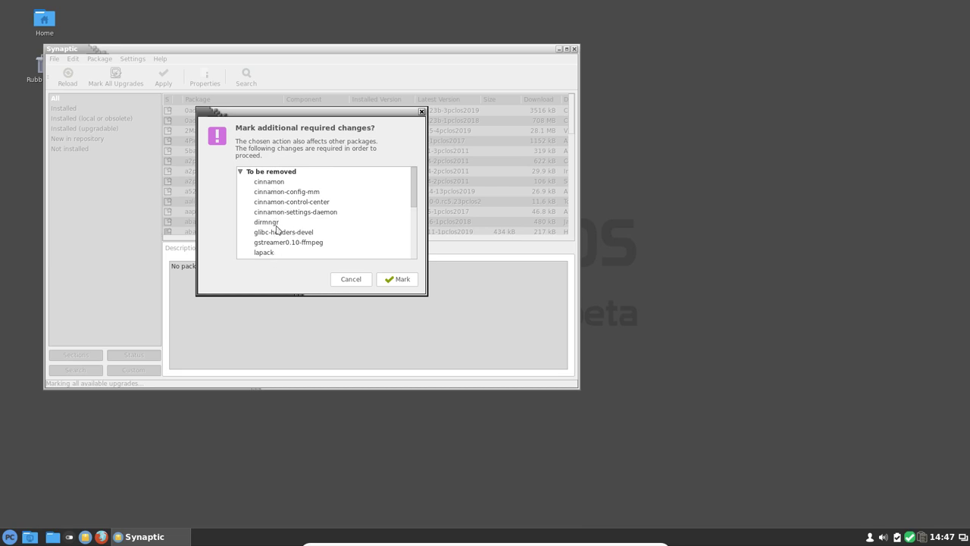
{"action": "left_click", "coordinate": [395, 280]}
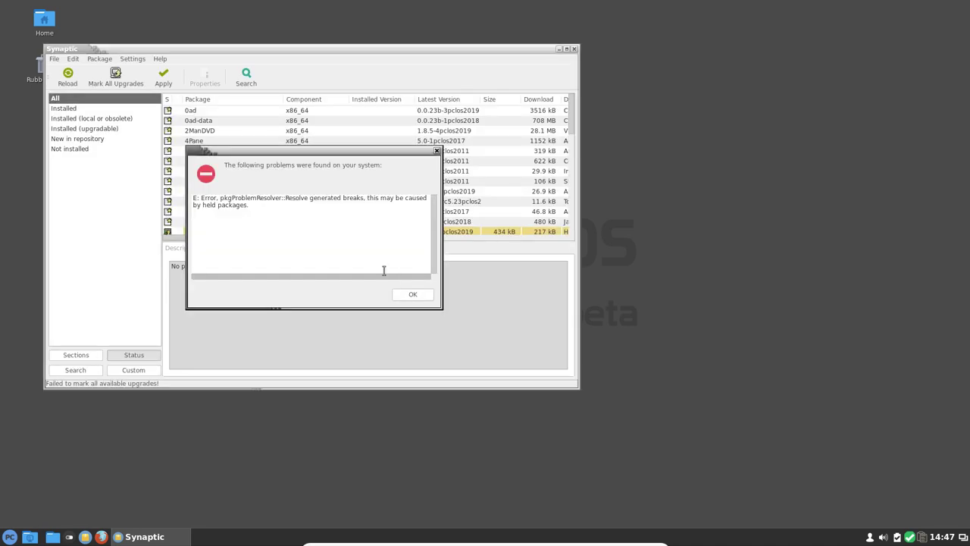
{"action": "left_click", "coordinate": [409, 295]}
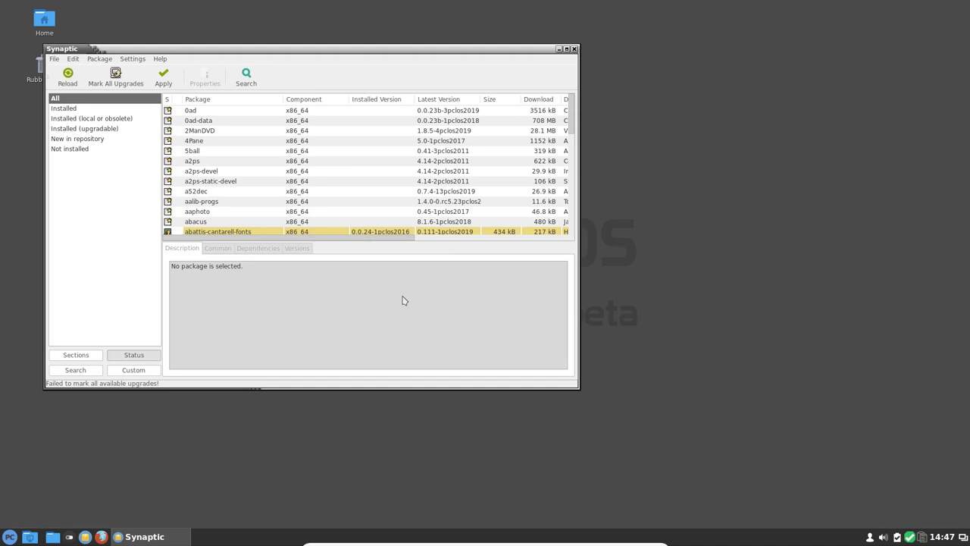
Browse the installed (local or obsolete) packages and lock the version of cinnamon-screensaver.
{"action": "left_click", "coordinate": [91, 119]}
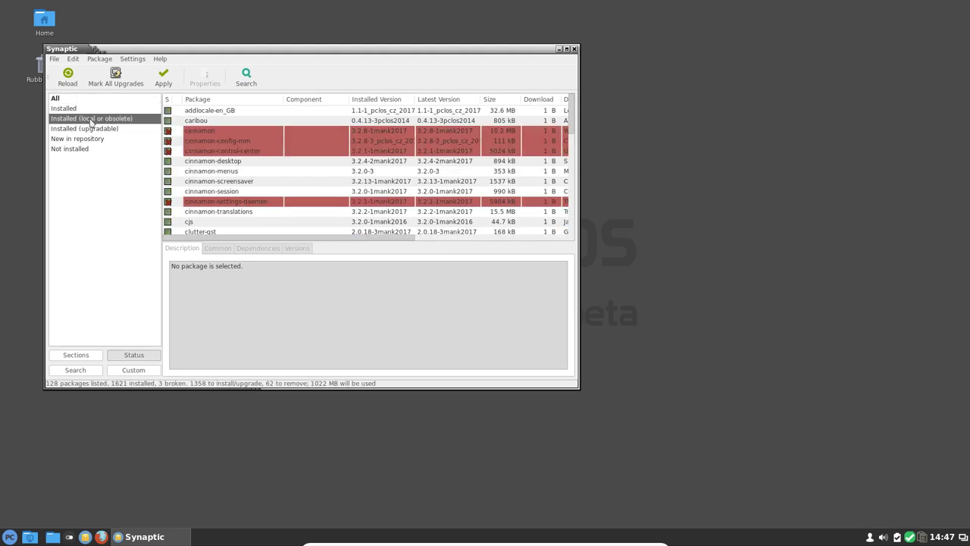
{"action": "left_click", "coordinate": [271, 184]}
{"action": "scroll", "coordinate": [272, 186], "scroll_direction": "down", "scroll_amount": 3}
{"action": "scroll", "coordinate": [271, 186], "scroll_direction": "down", "scroll_amount": 1}
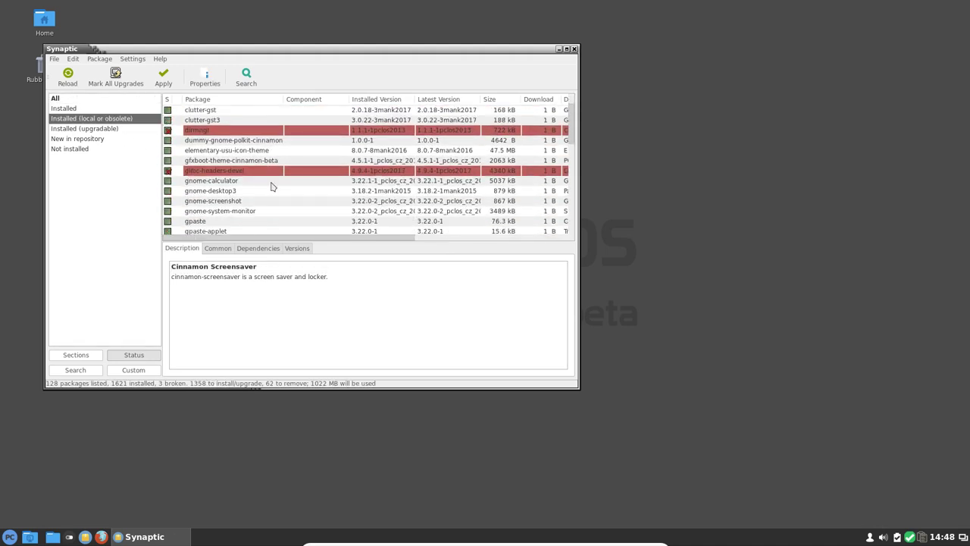
{"action": "scroll", "coordinate": [273, 185], "scroll_direction": "down", "scroll_amount": 5}
{"action": "scroll", "coordinate": [273, 186], "scroll_direction": "up", "scroll_amount": 8}
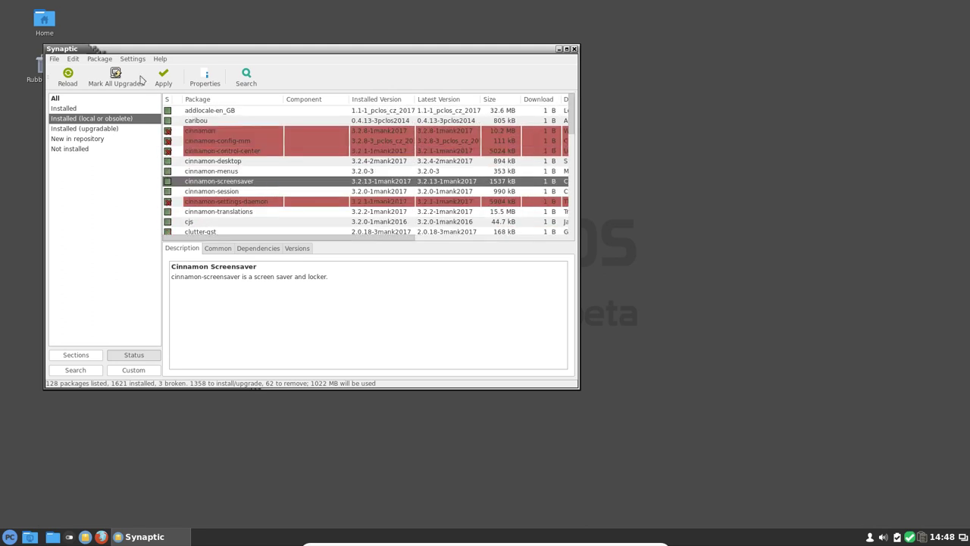
{"action": "left_click", "coordinate": [100, 59]}
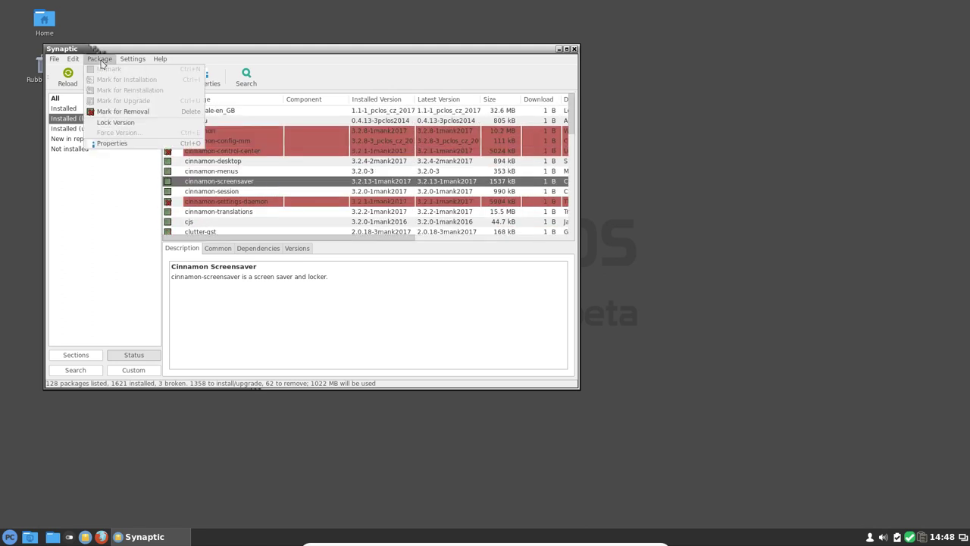
{"action": "left_click", "coordinate": [112, 122]}
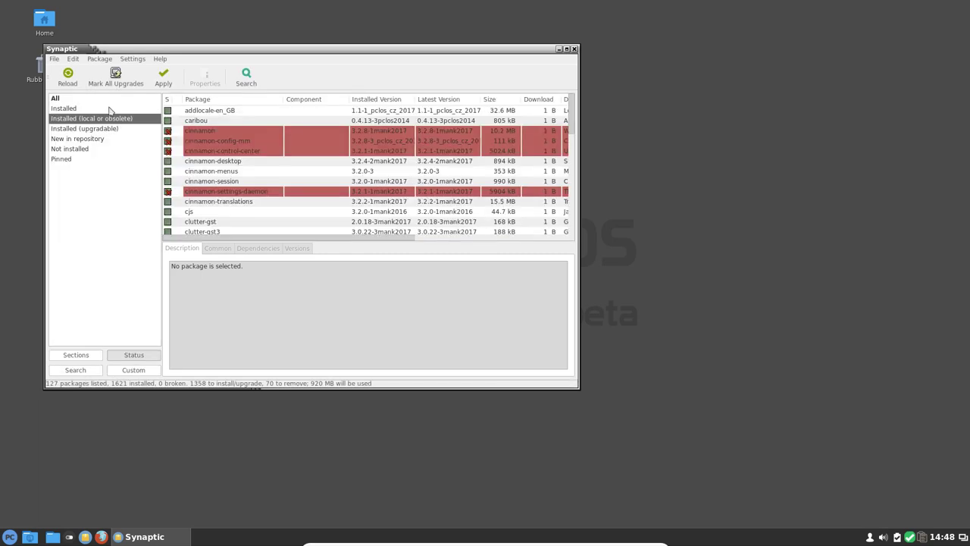
Try to apply the marked package changes, showing the progress of single files, and cancel the download.
{"action": "left_click", "coordinate": [164, 83]}
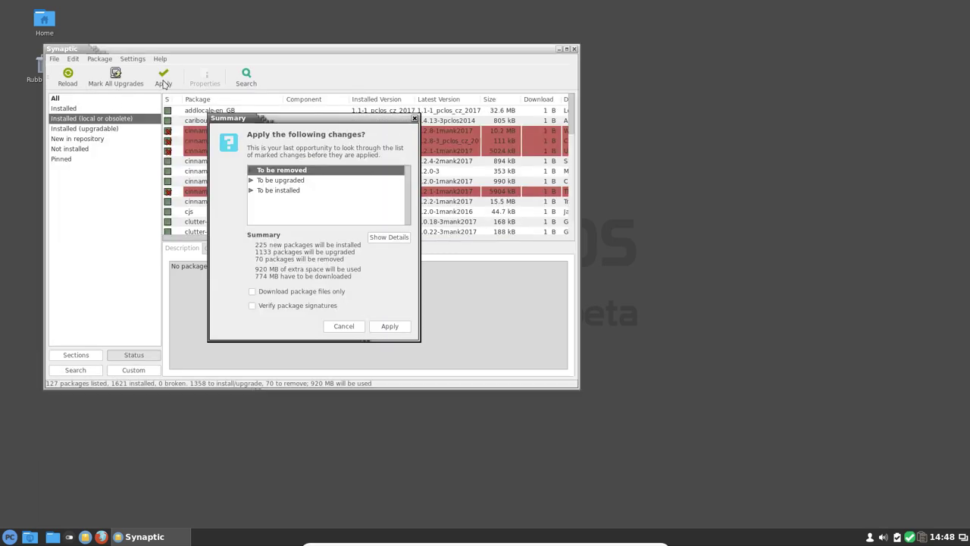
{"action": "left_click", "coordinate": [384, 327]}
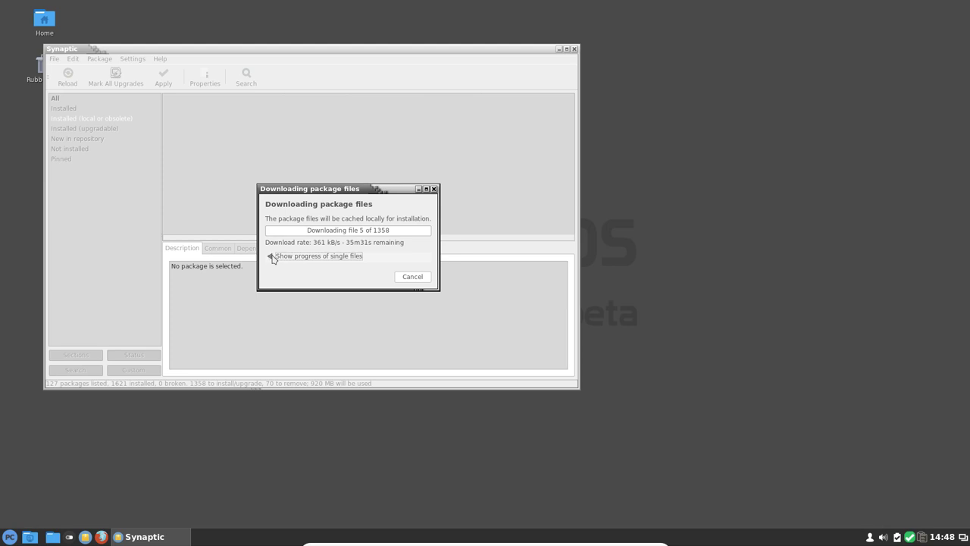
{"action": "left_click", "coordinate": [272, 257]}
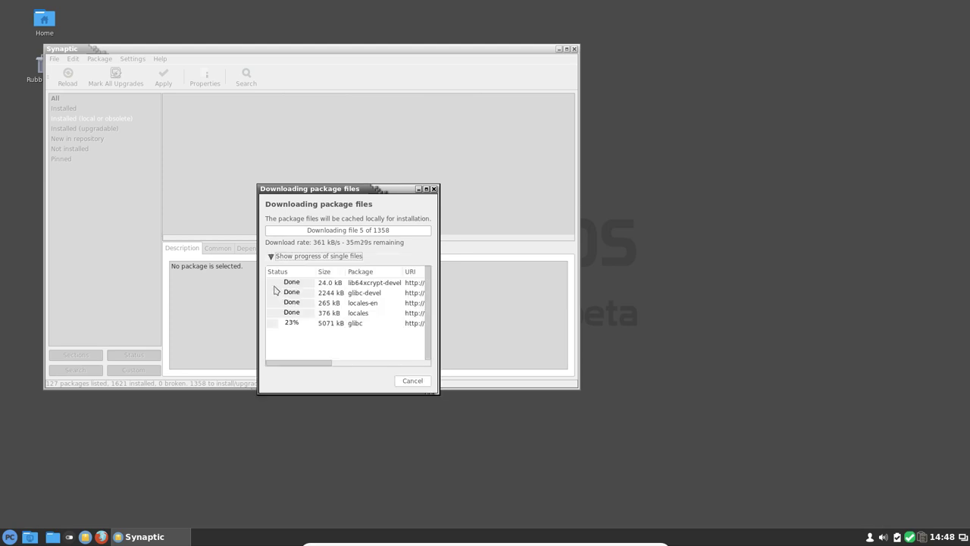
{"action": "left_click", "coordinate": [409, 383]}
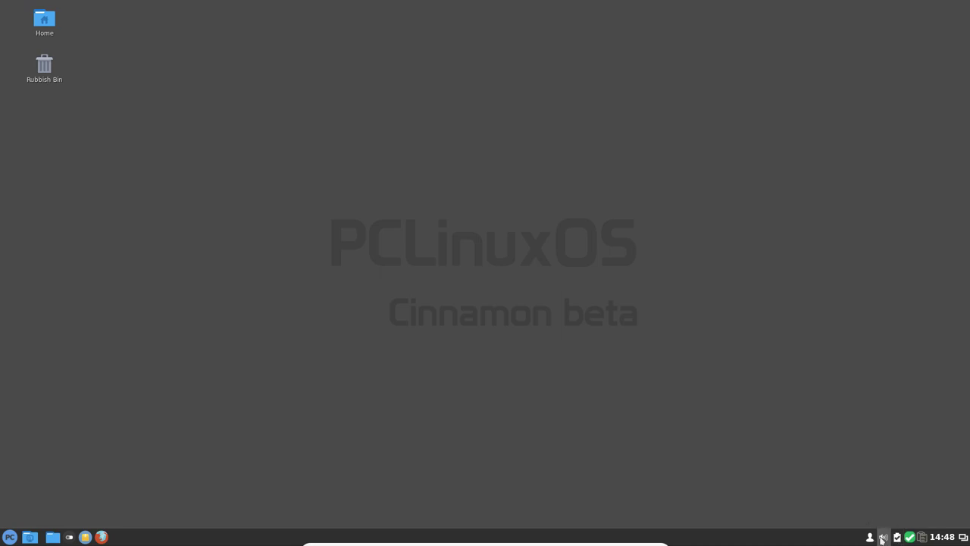
Raise the system volume to about the middle of its range, and launch and close the Rhythmbox player.
{"action": "left_click", "coordinate": [883, 536]}
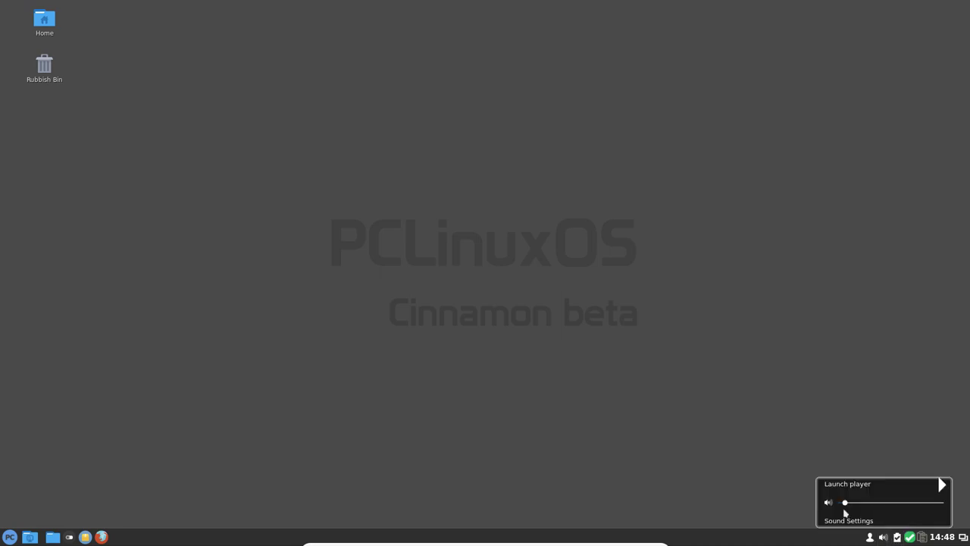
{"action": "scroll", "coordinate": [846, 508], "scroll_direction": "up", "scroll_amount": 1}
{"action": "left_click", "coordinate": [886, 502]}
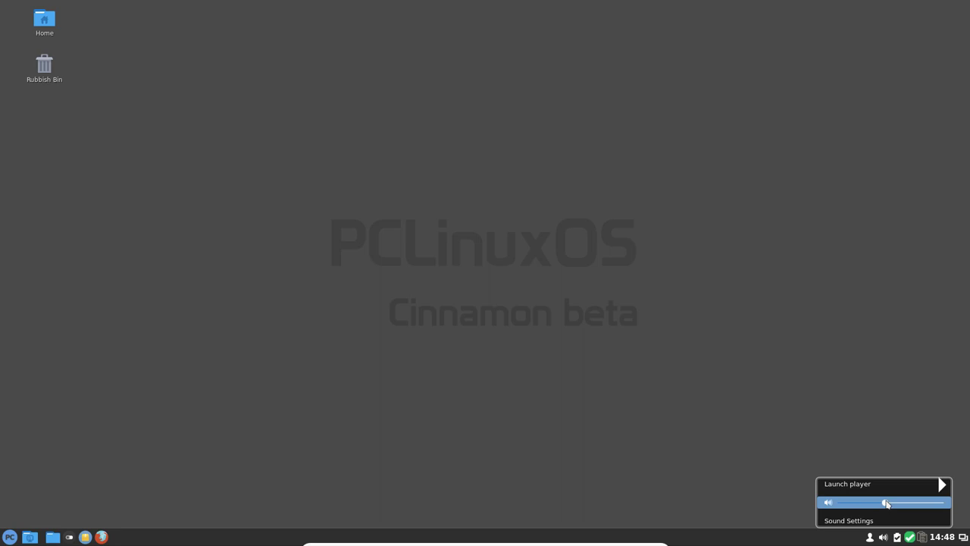
{"action": "left_click", "coordinate": [857, 485]}
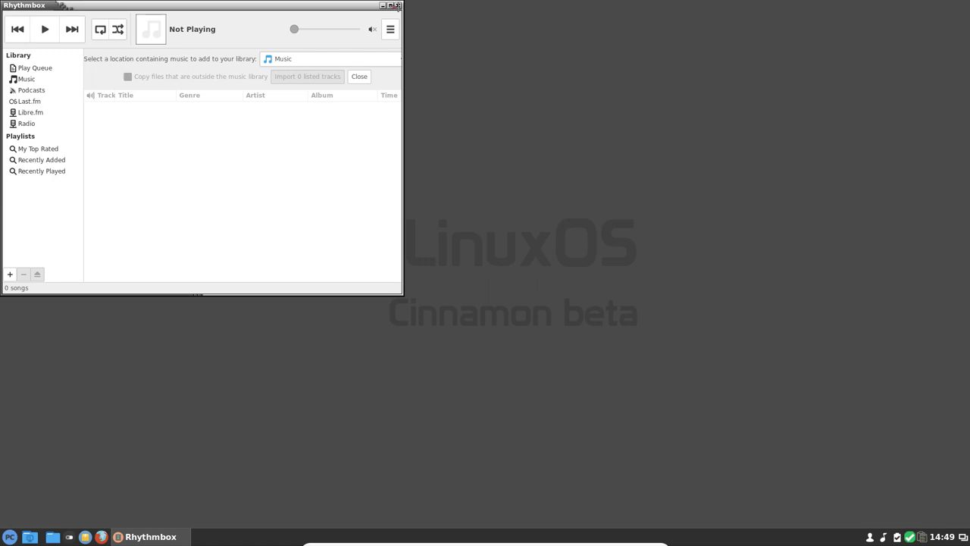
{"action": "left_click", "coordinate": [397, 6]}
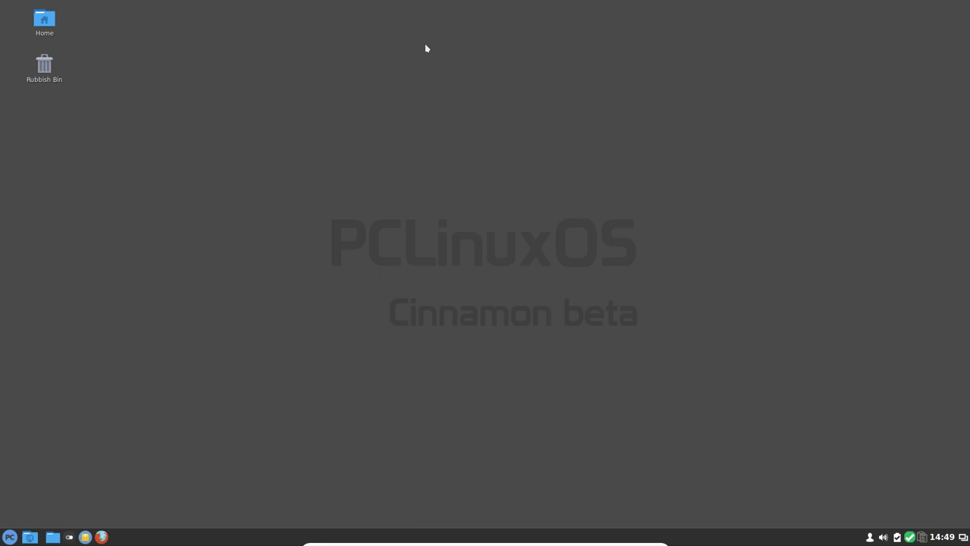
Preview _MG_1840.JPG from the wallpapers-r76 folder, set IMG_5215.jpg as the desktop background, and close the background settings.
{"action": "right_click", "coordinate": [432, 70]}
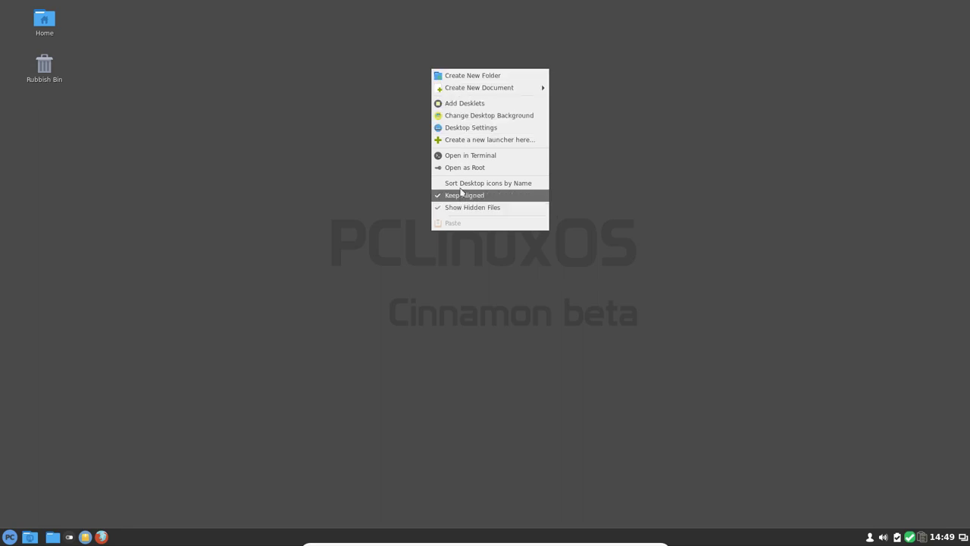
{"action": "left_click", "coordinate": [469, 116]}
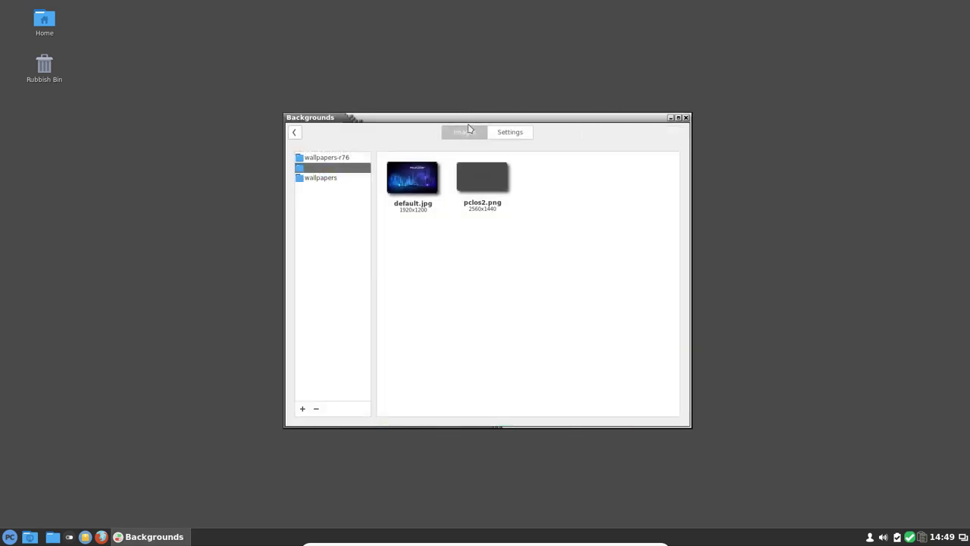
{"action": "left_click", "coordinate": [324, 157]}
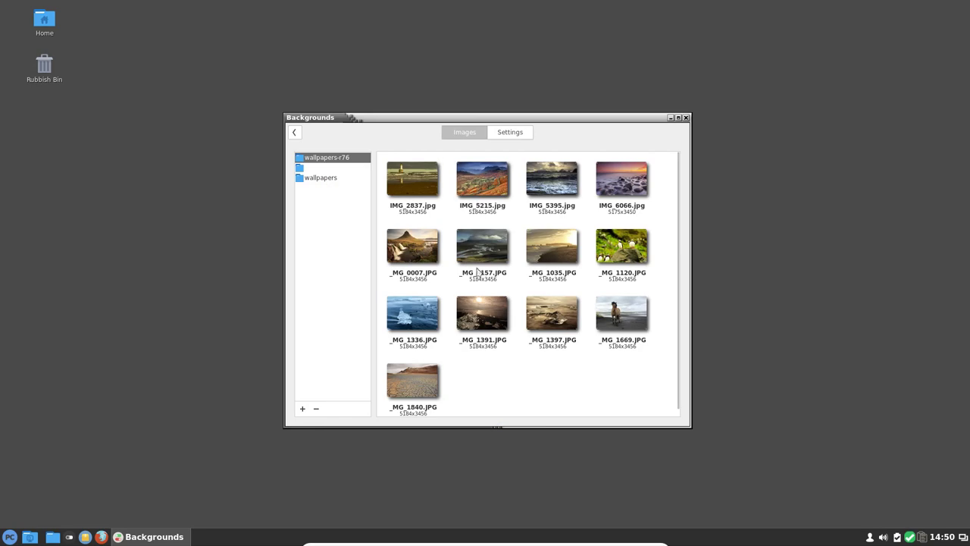
{"action": "left_click", "coordinate": [410, 380]}
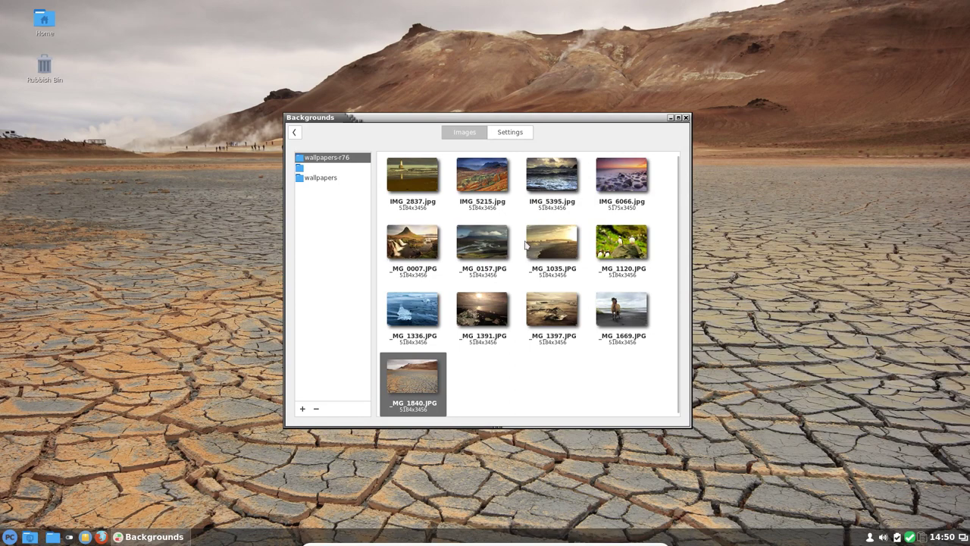
{"action": "left_click", "coordinate": [470, 189]}
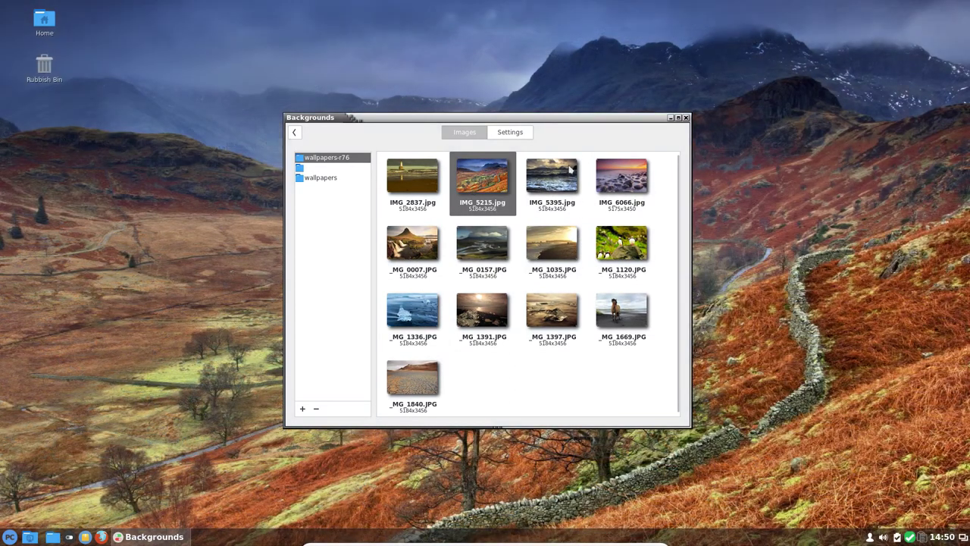
{"action": "left_click", "coordinate": [686, 118]}
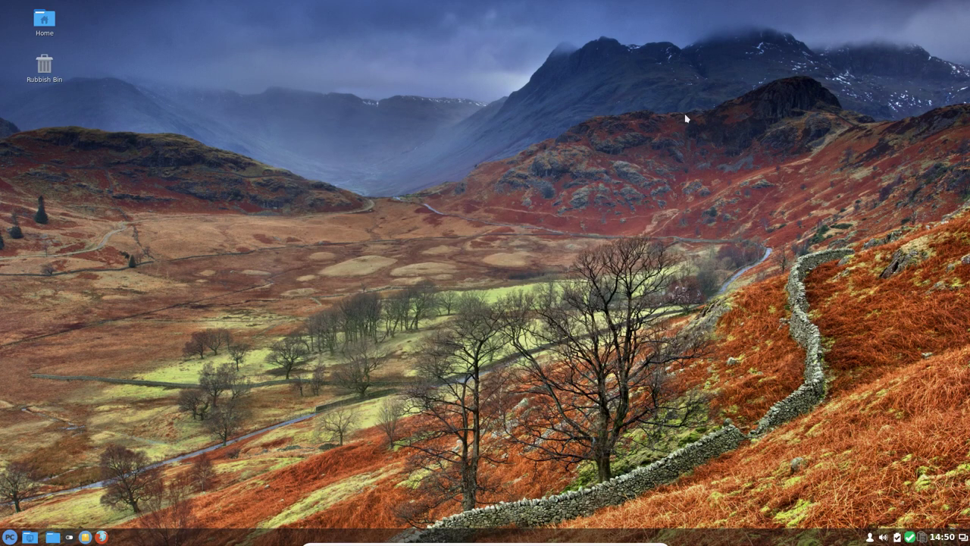